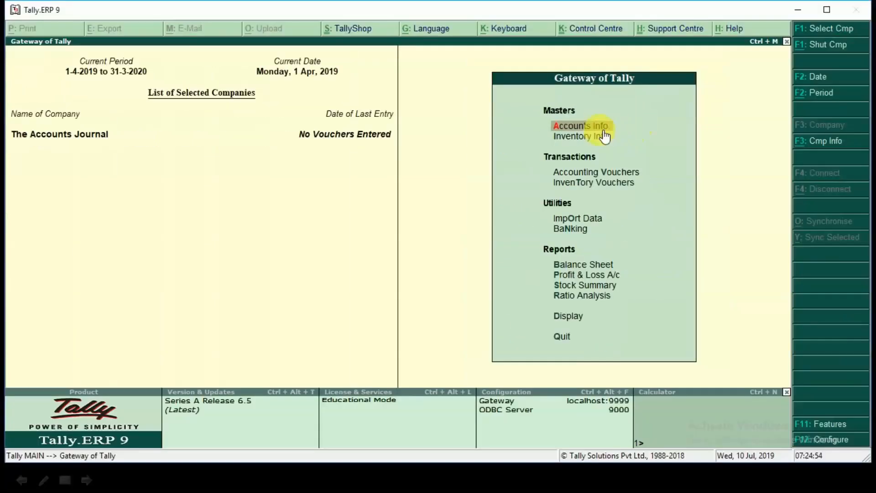
Step: View the single and multiple ledger options under the accounts masters, and return to the Gateway of Tally
left_click(602, 122)
left_click(593, 194)
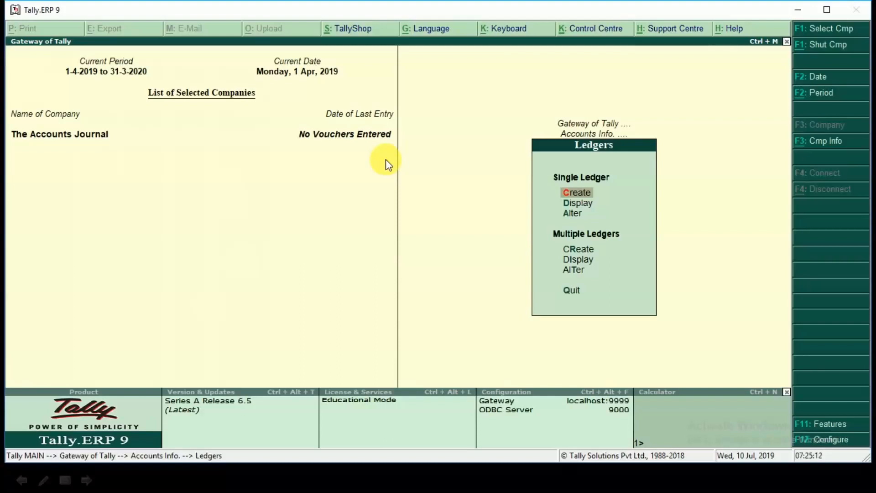
key("Escape")
key("Escape")
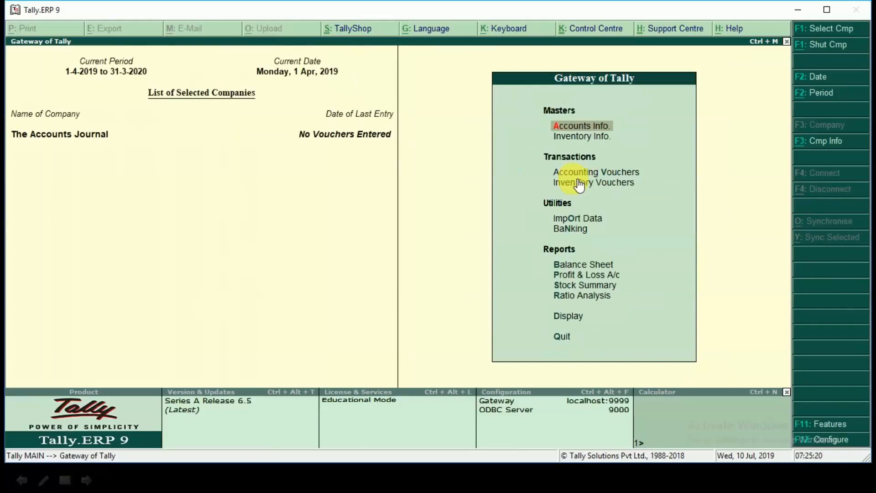
Step: Start accounting voucher entry and view the voucher date setting, leaving it without a new date
left_click(583, 171)
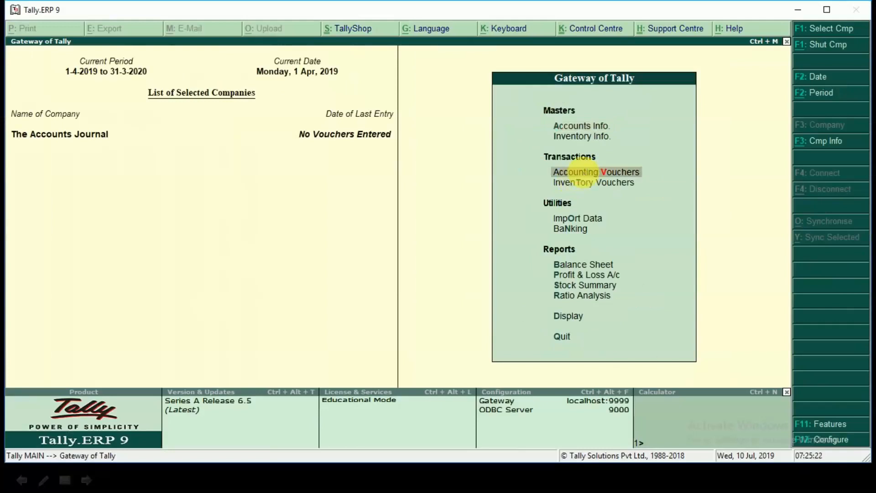
left_click(583, 172)
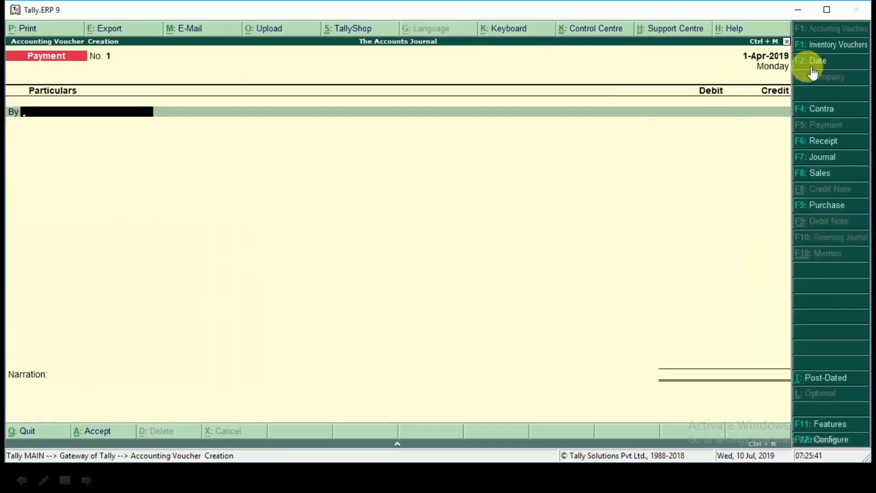
left_click(807, 67)
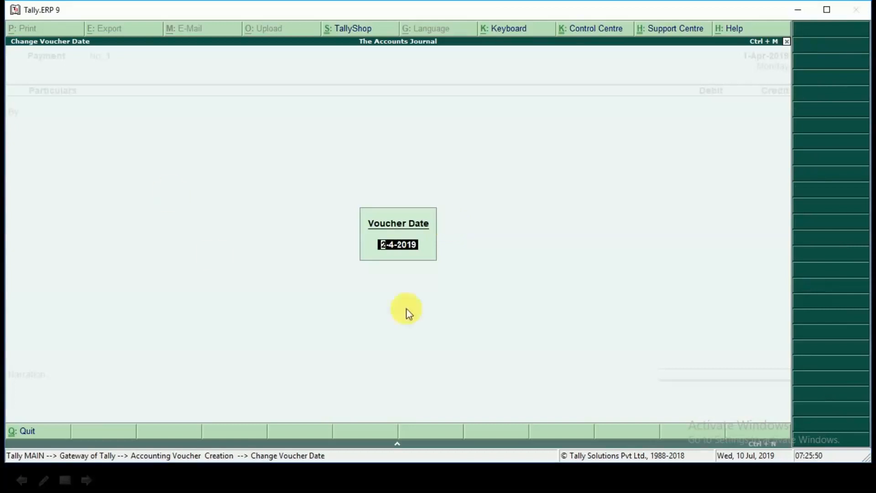
key("Escape")
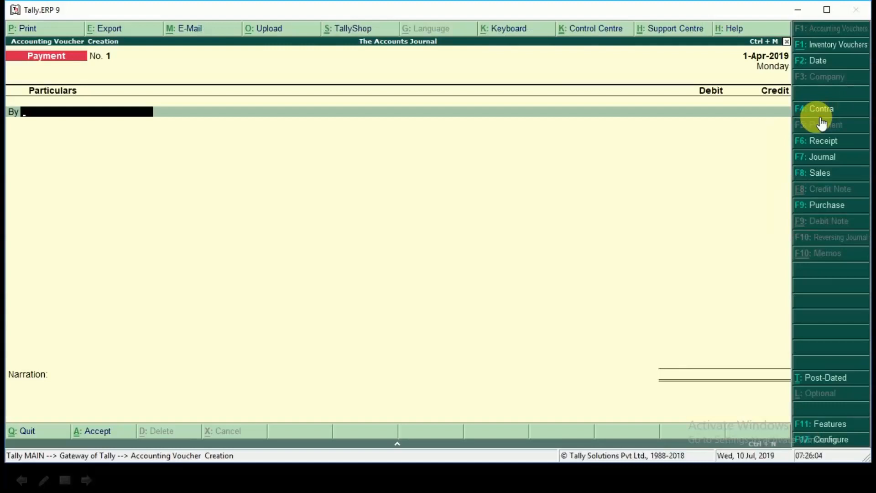
Step: Look through the Contra, Payment, Receipt and Journal voucher entry screens in turn
left_click(816, 112)
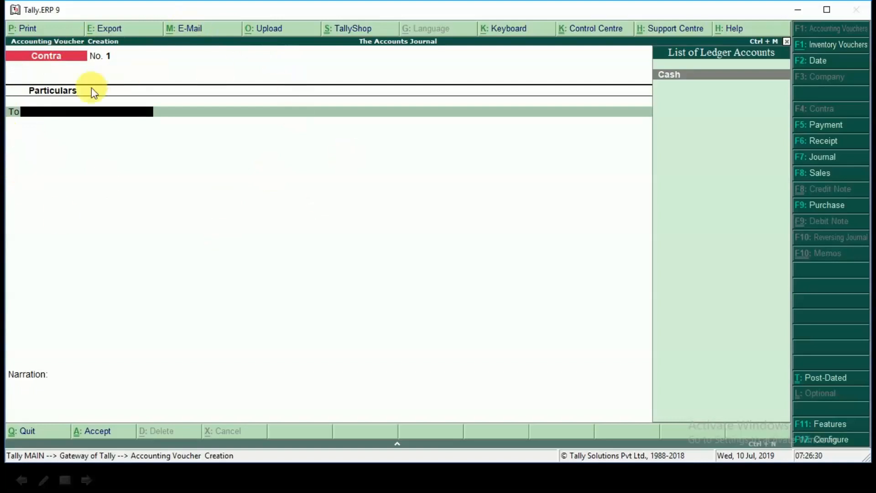
left_click(835, 125)
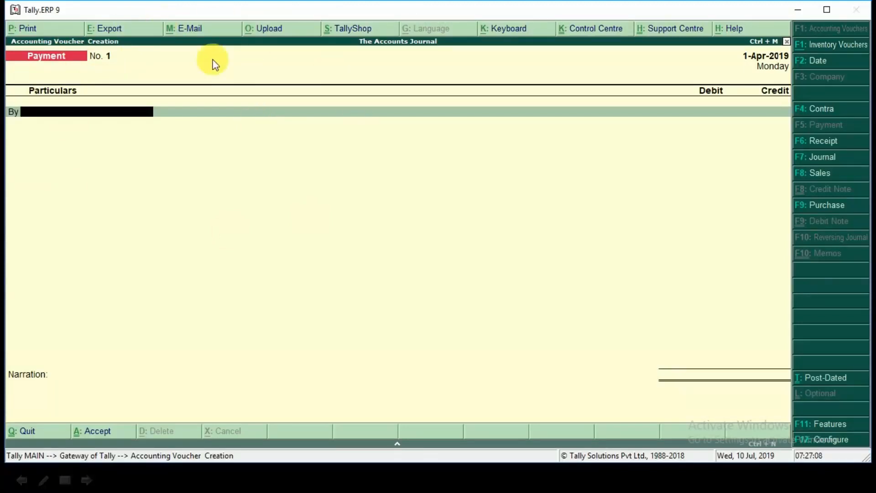
left_click(821, 147)
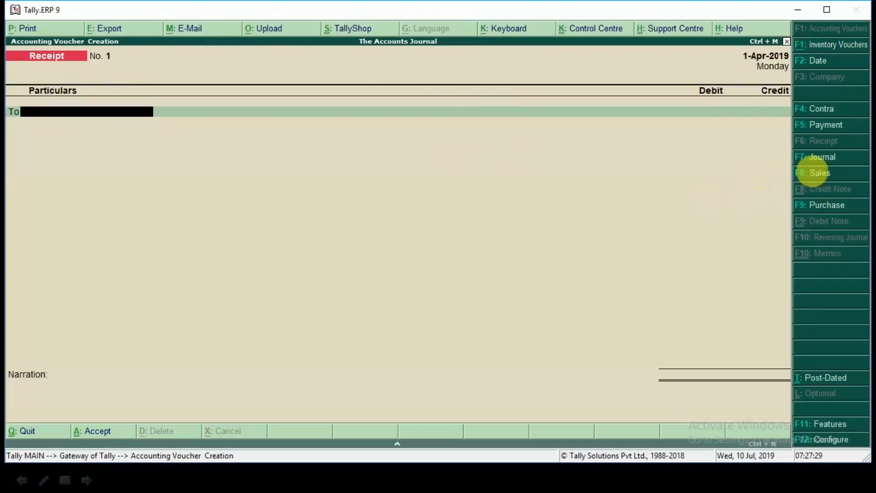
left_click(819, 160)
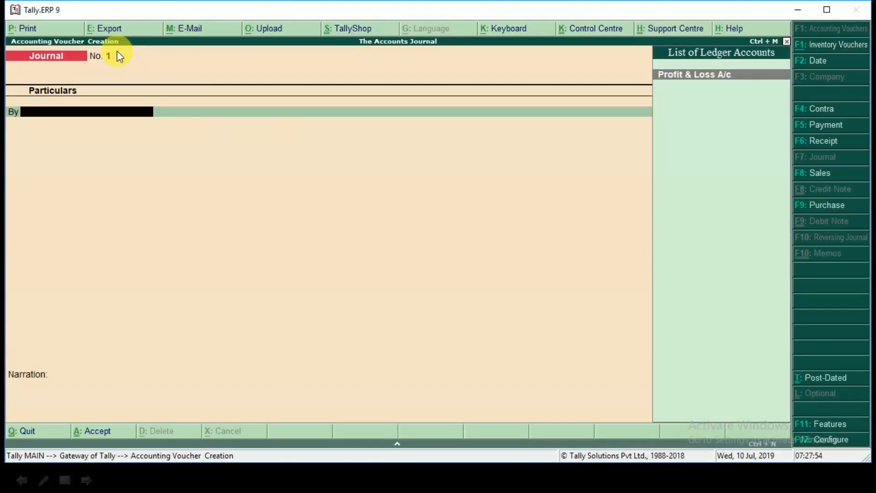
Step: Bring up the Sales and Purchase voucher screens in turn, switching each from invoice mode to voucher mode
left_click(821, 175)
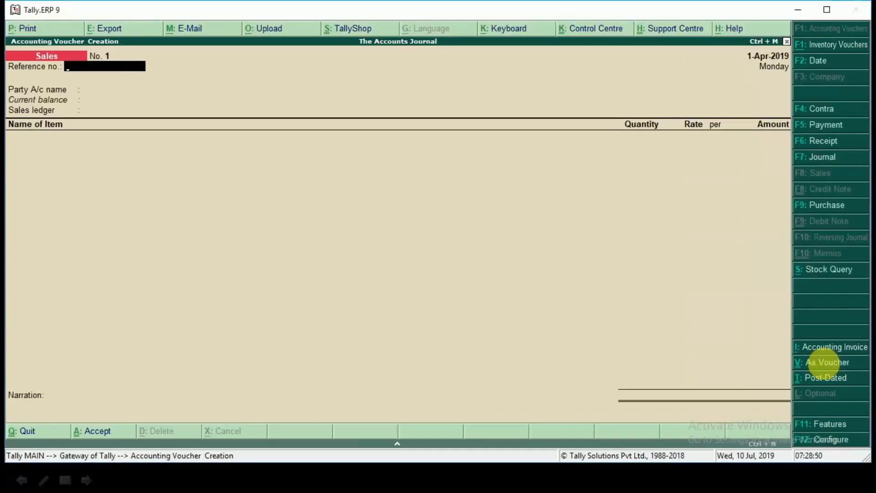
left_click(827, 364)
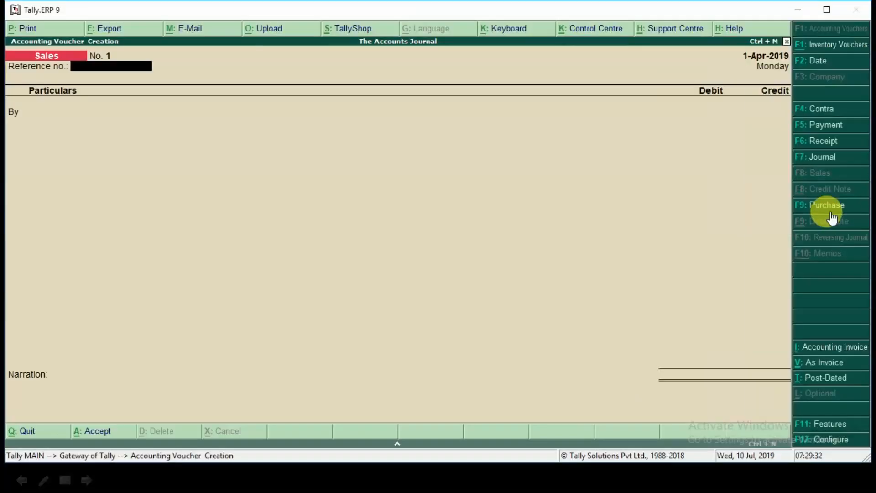
left_click(830, 211)
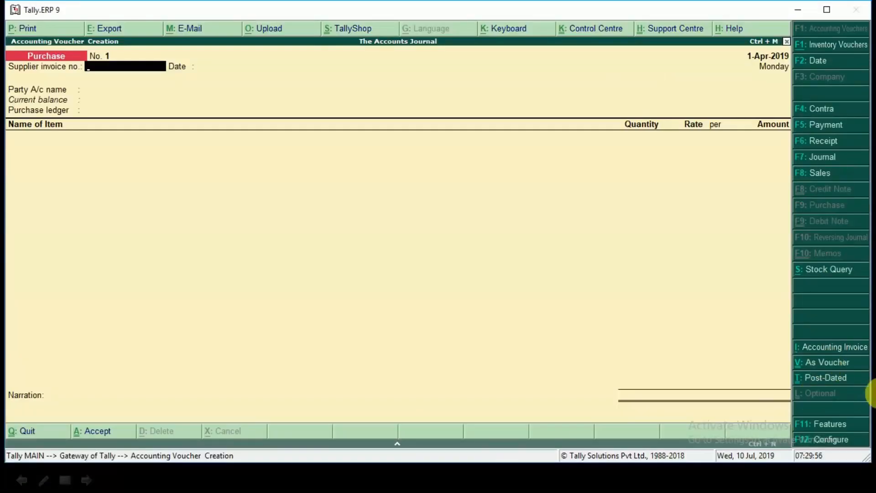
key("ctrl+v")
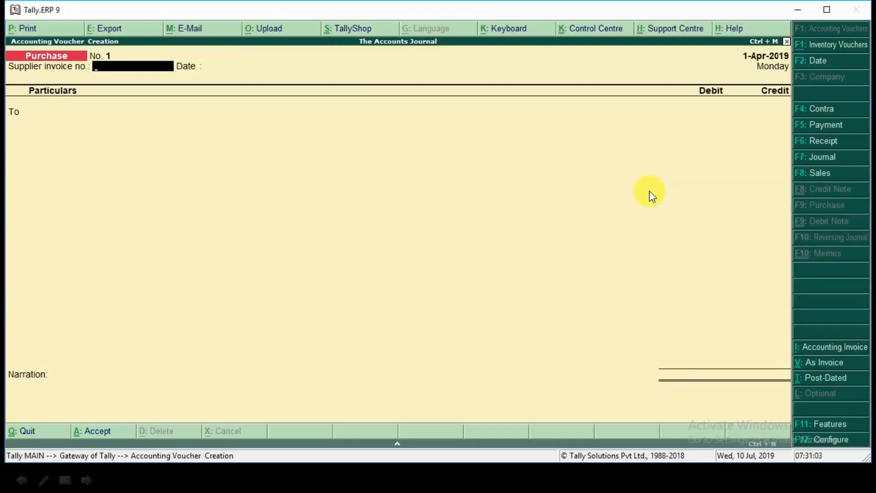
Step: Switch to the presentation slideshow and advance to the "Journal Entry in Tally" slide with the first transaction
key("alt+Tab")
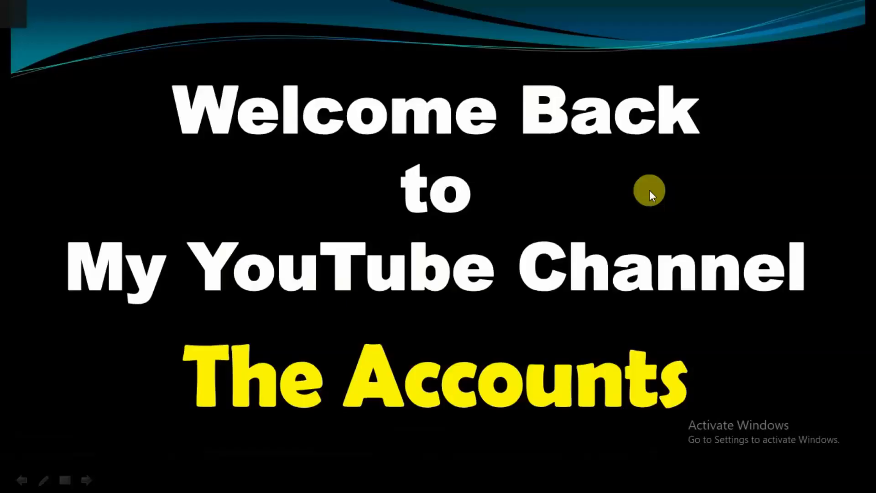
left_click(650, 189)
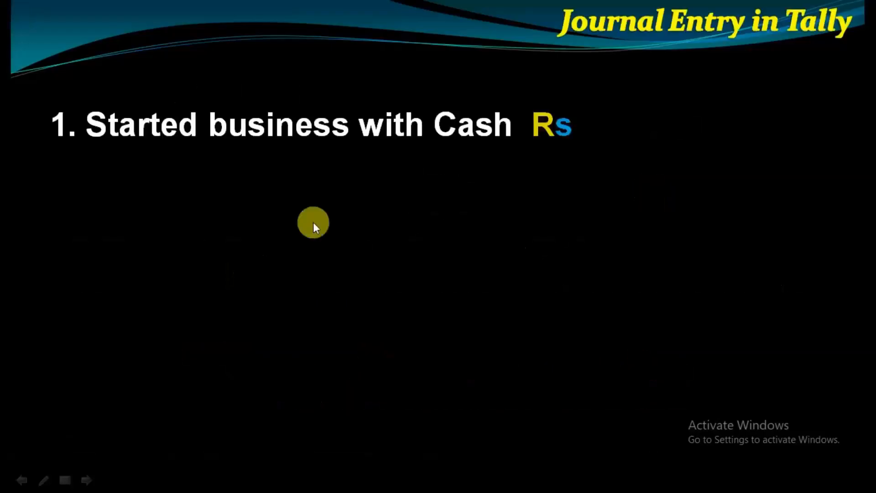
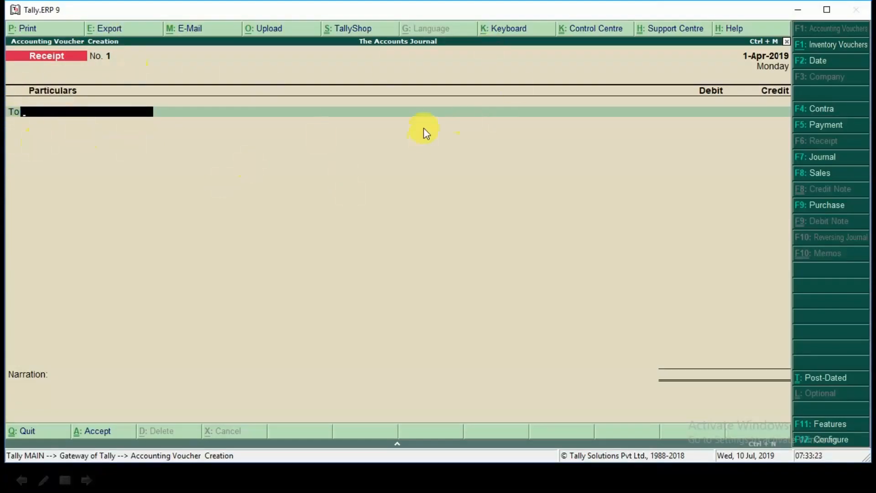
Step: Configure the receipt voucher to use Cr/Dr instead of To/By during entry, keeping all other options as they are
key("F12")
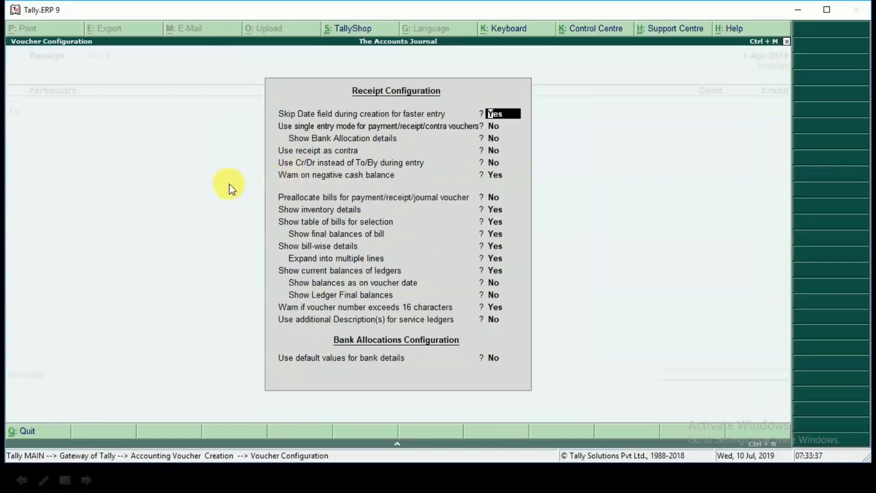
key("Return")
key("Return")
key("Return")
key("Return")
key("y")
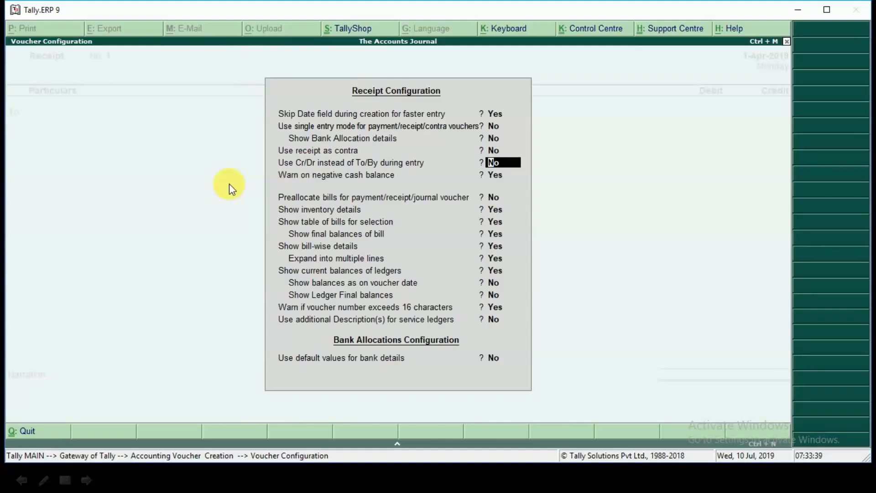
key("Return")
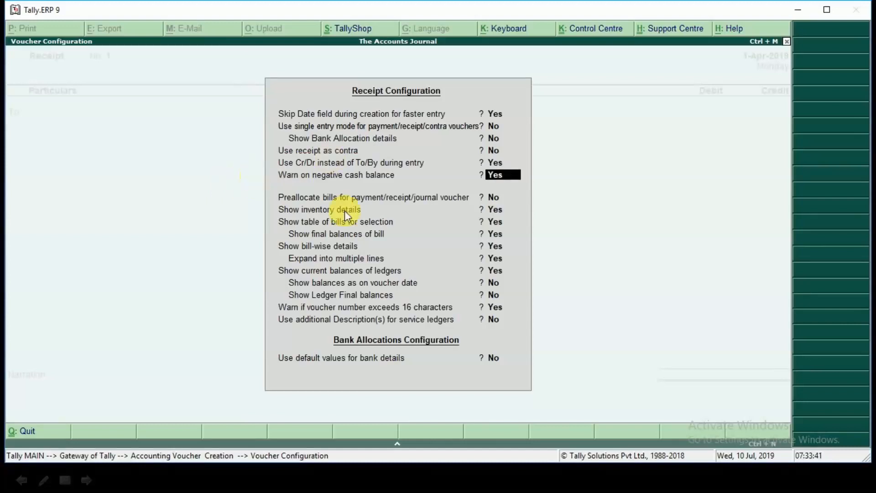
key("Return")
key("Return")
key("Return")
key("Return")
key("Return")
key("Return")
key("Return")
key("Return")
key("Return")
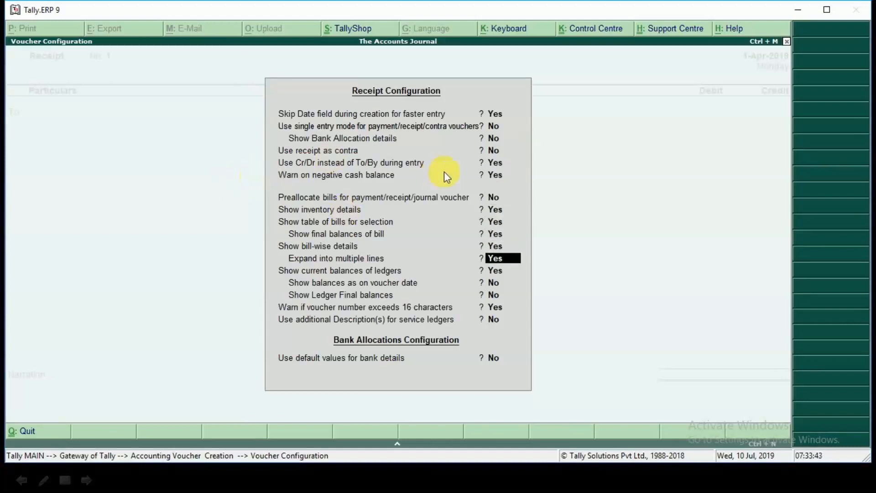
key("Return")
key("Return")
key("Return")
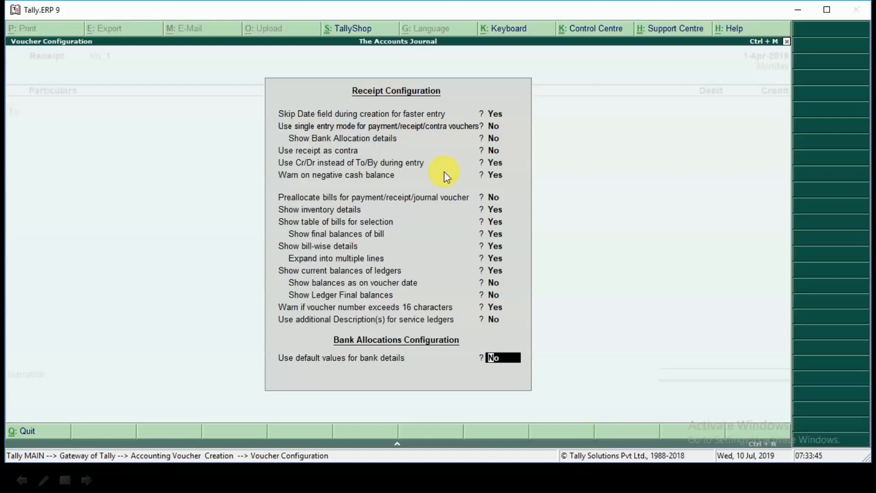
key("Return")
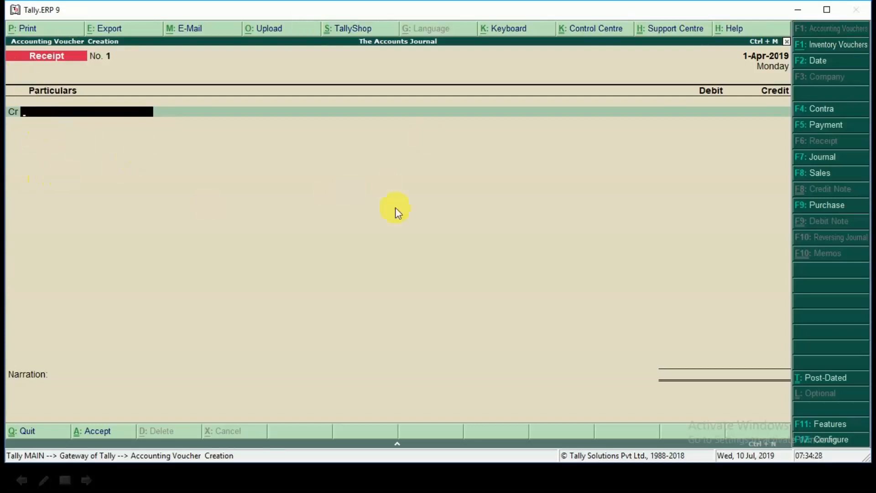
Step: Start a new ledger named Capital from the voucher's credit line and place it under the Capital Account group
key("alt+c")
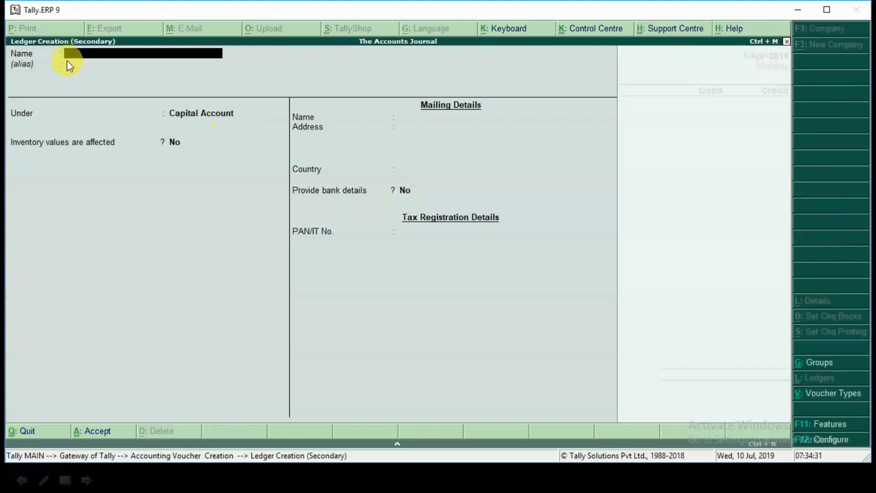
type("Capital")
key("Return")
key("Return")
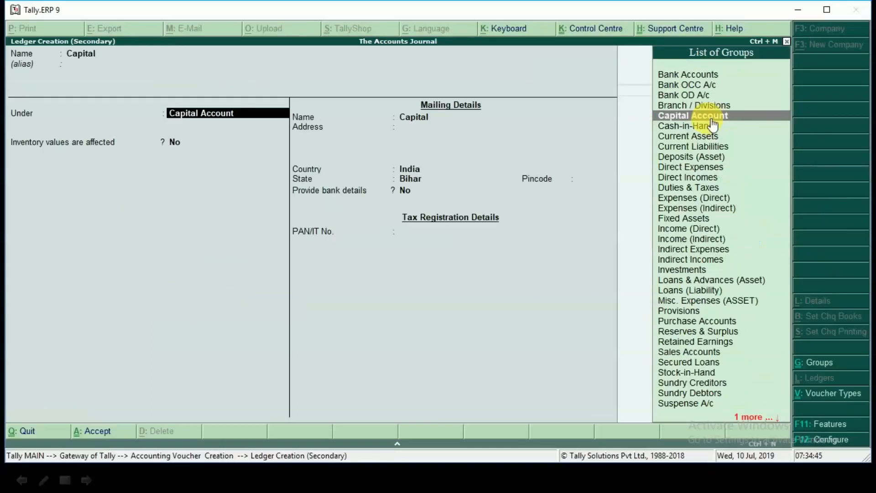
key("Return")
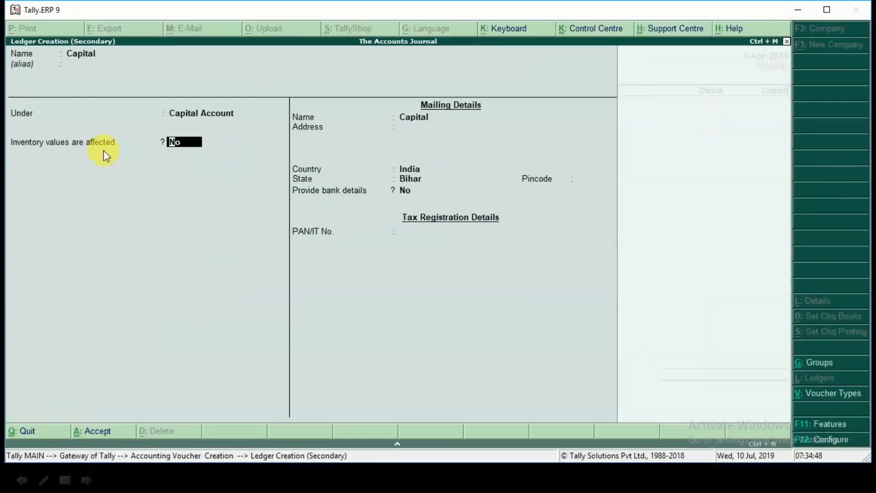
Step: Keep inventory values affected at No and the country and state as India and Bihar, and save the Capital ledger
key("Return")
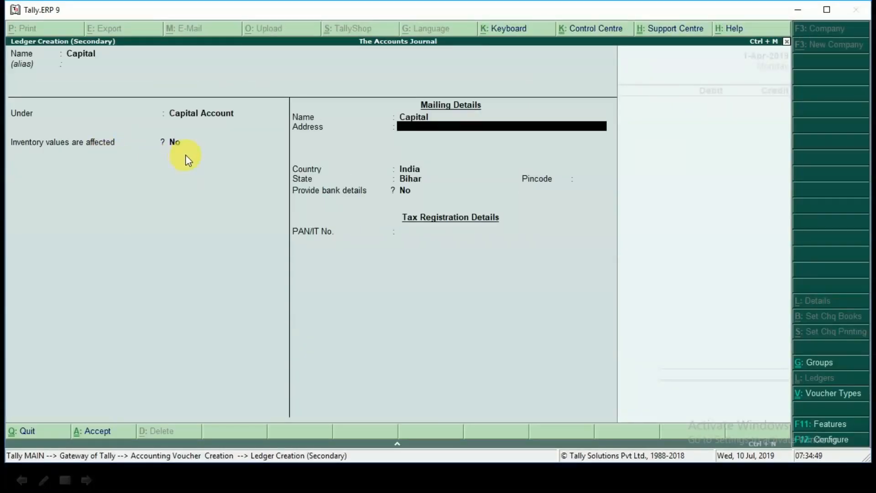
key("Return")
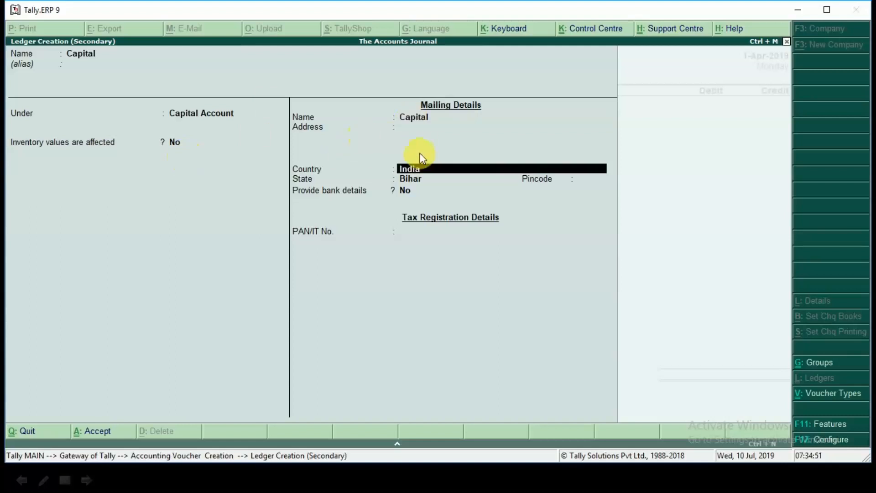
key("Return")
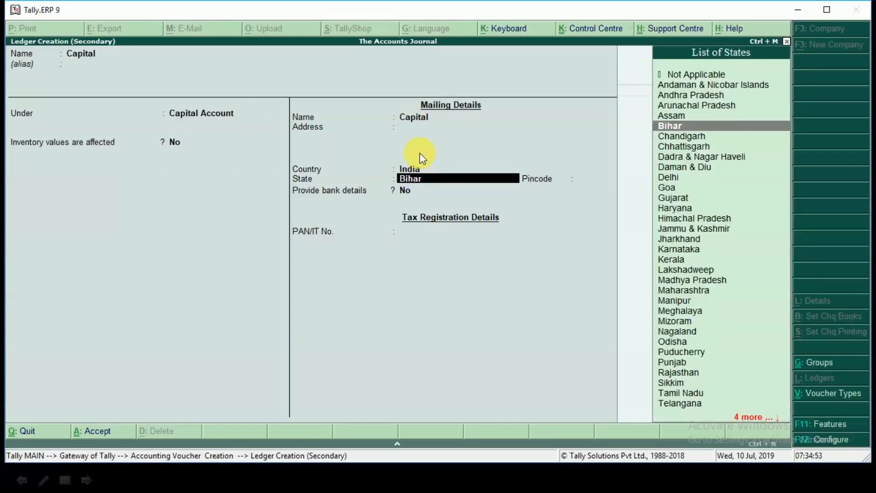
key("Return")
key("Return")
key("Return")
key("Return")
key("Return")
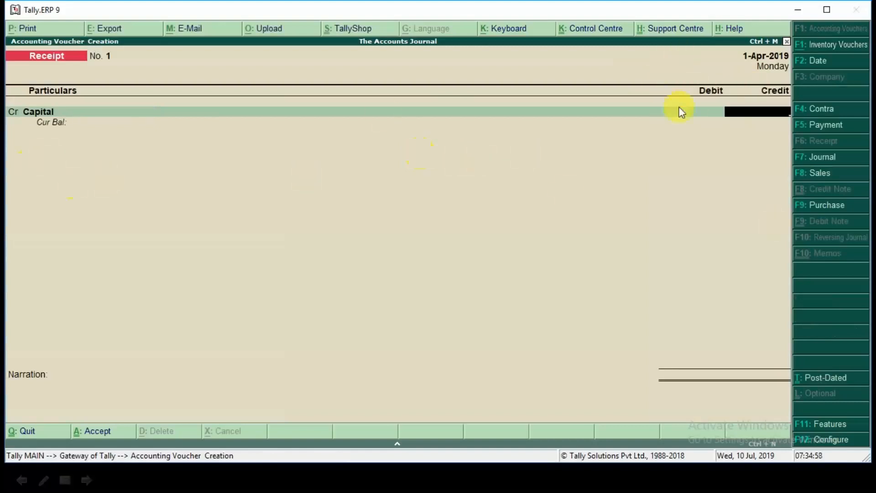
Step: Check the transaction amounts on the presentation slide and credit Capital with 1,10,000 in the receipt voucher
key("alt+Tab")
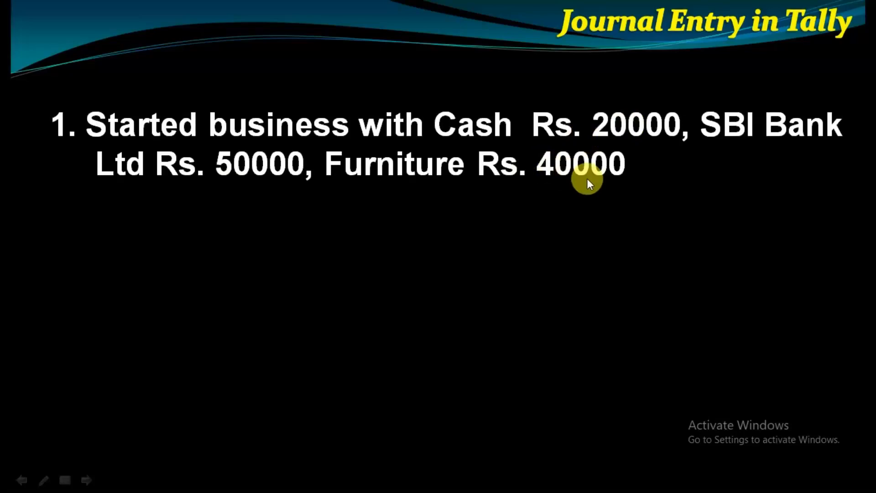
key("alt+Tab")
type("1110")
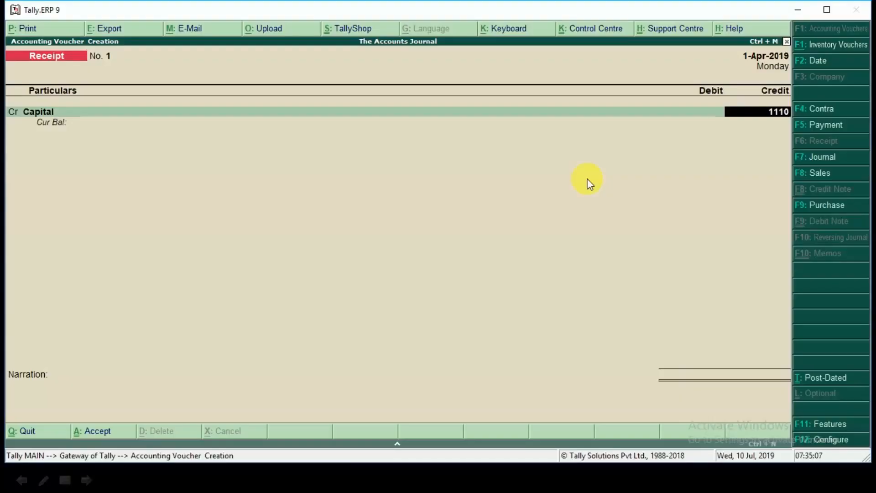
key("BackSpace")
key("BackSpace")
key("BackSpace")
key("BackSpace")
type("1,10,000")
key("Return")
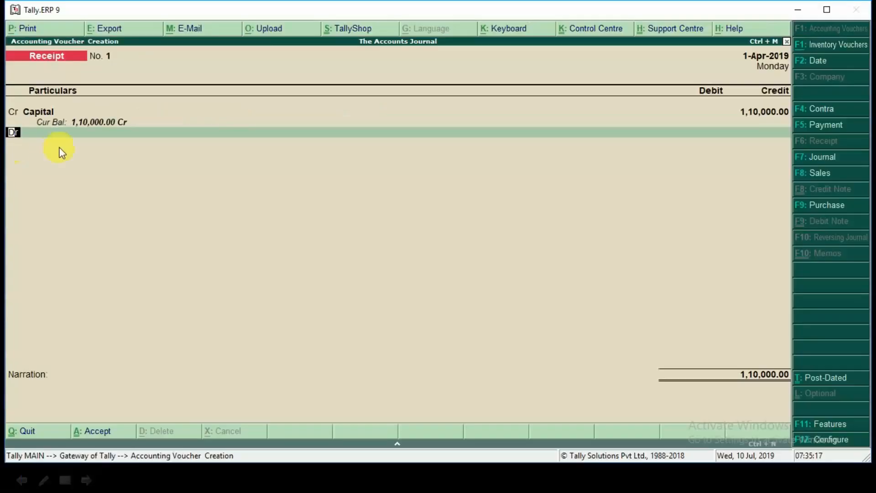
Step: Add a debit line for the Cash ledger with 20,000, the cash amount given on the presentation slide
key("Return")
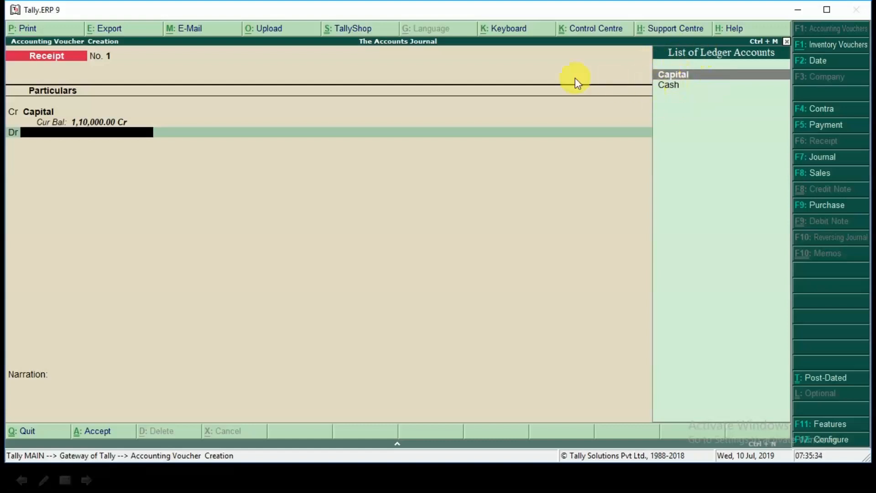
key("Down")
key("Return")
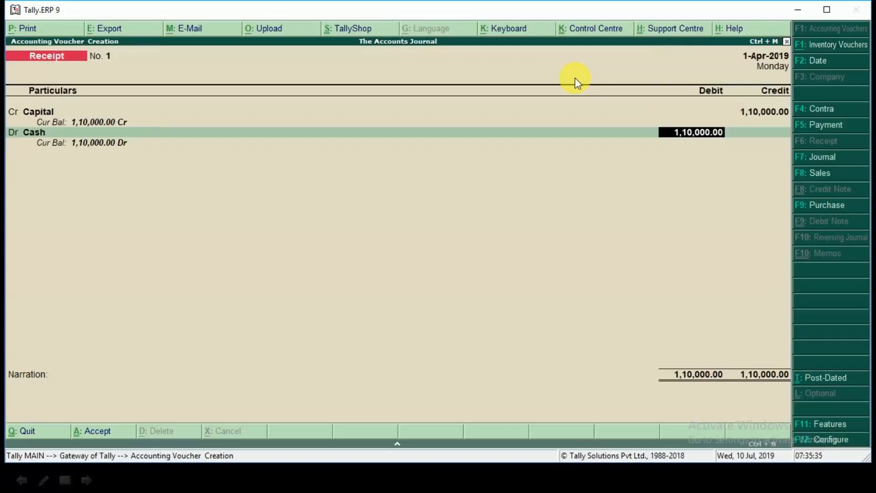
key("alt+Tab")
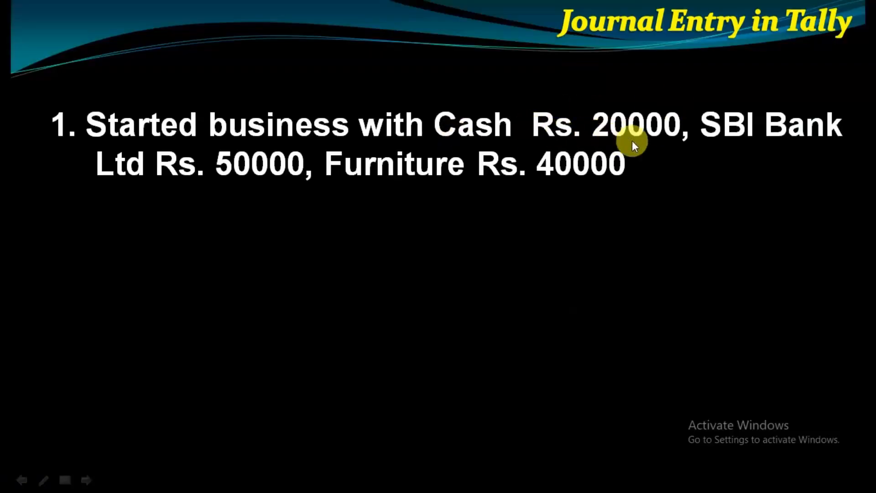
key("alt+Tab")
type("20000")
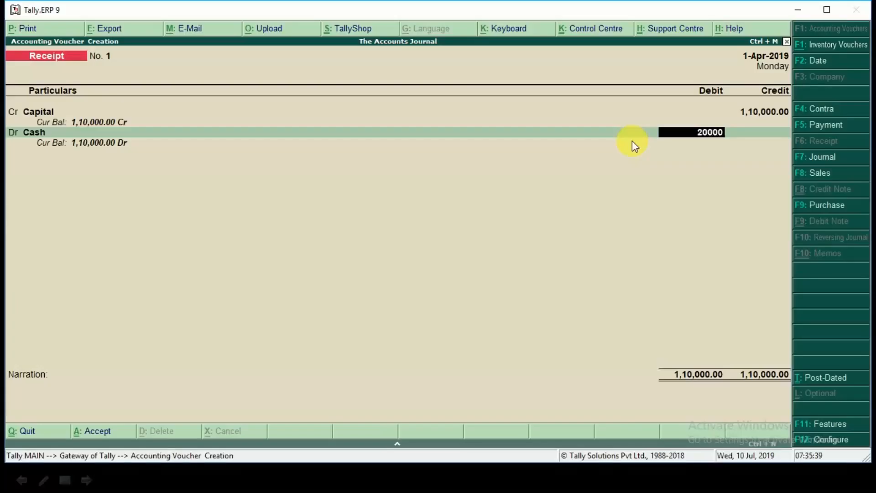
key("Return")
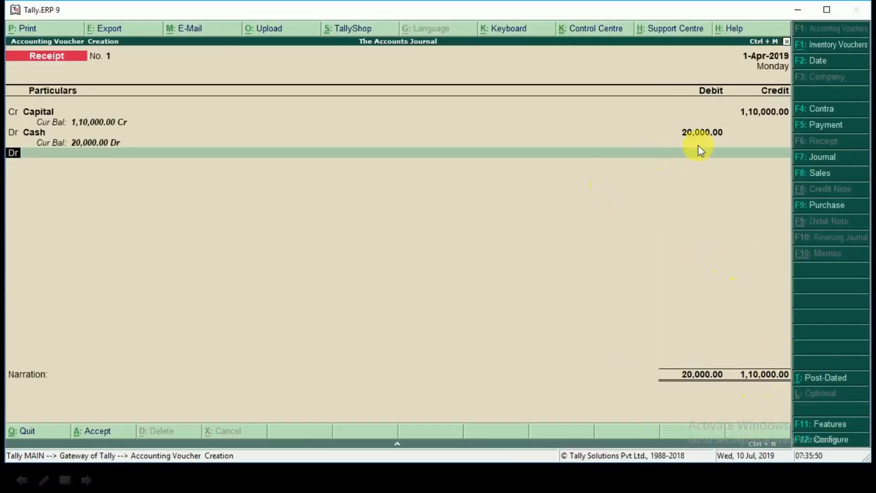
Step: Start a new ledger named SBI from the next debit line and place it under the Bank Accounts group
key("Return")
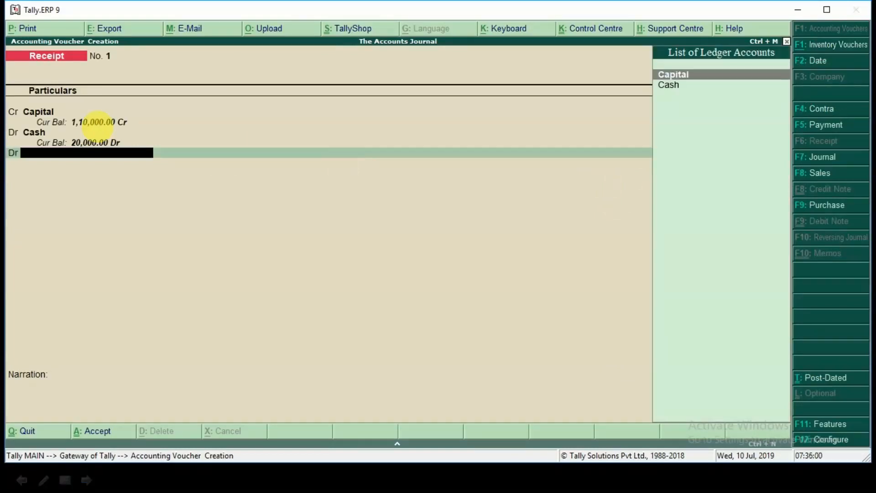
key("alt+c")
type("SBI")
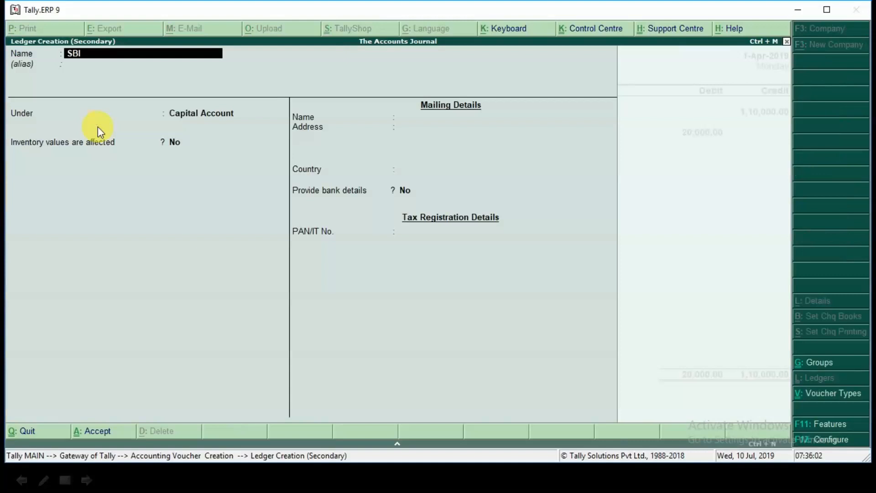
key("Return")
key("Return")
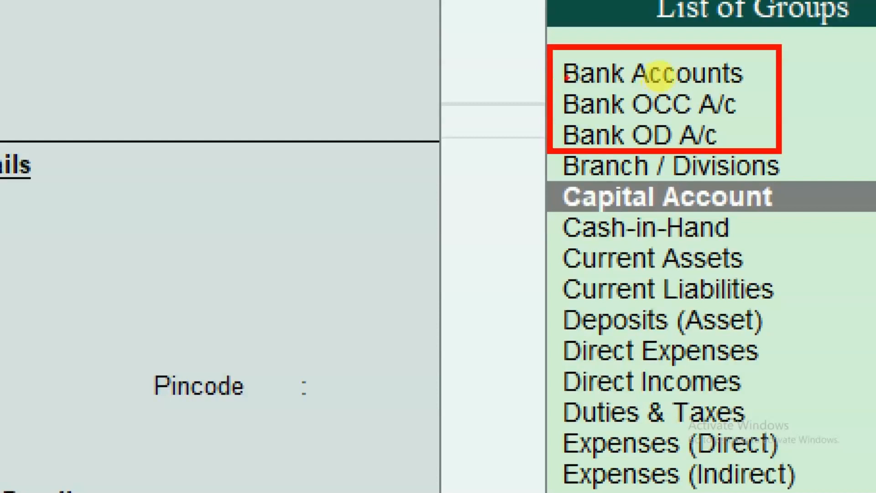
mouse_move(521, 75)
left_mouse_down()
mouse_move(543, 84)
mouse_move(586, 54)
mouse_move(752, 64)
mouse_move(786, 79)
left_mouse_up()
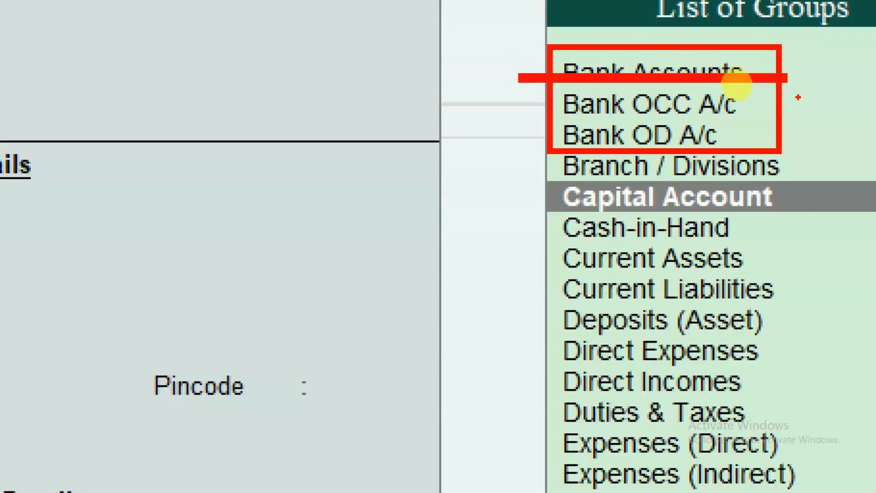
key("Escape")
key("Up")
key("Up")
key("Up")
key("Up")
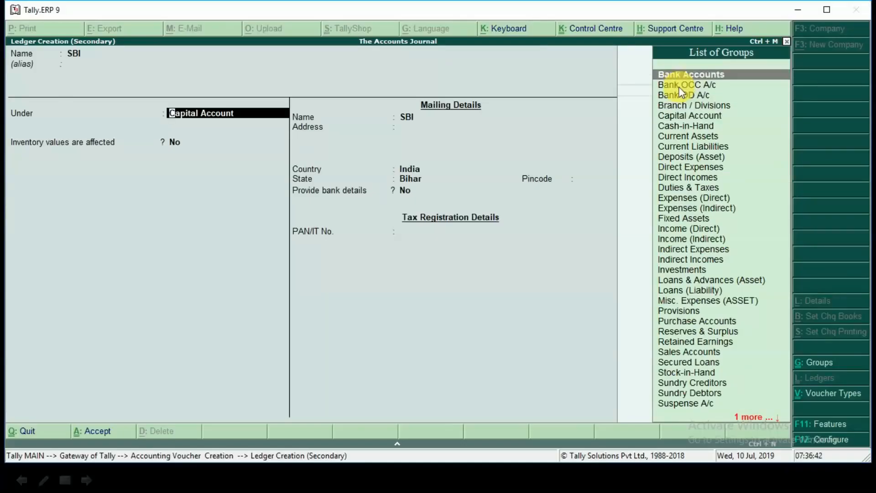
key("Return")
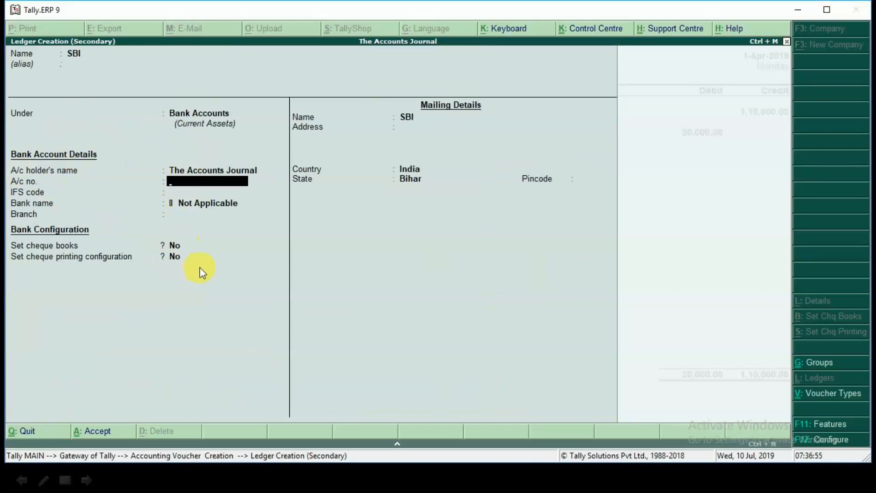
Step: Leave the SBI ledger's remaining bank and mailing details at their defaults and save it into the voucher
key("Return")
key("Return")
key("Return")
key("Return")
key("Return")
key("Return")
key("Return")
key("Return")
key("Return")
key("Return")
key("Return")
key("Return")
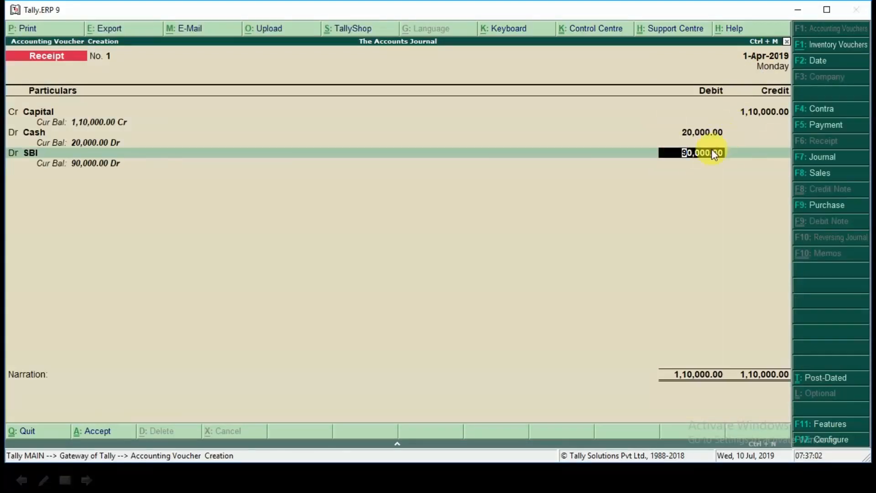
Step: Debit SBI with the slide's amount of 50,000 and accept the bank allocation as Cheque/DD
key("alt+Tab")
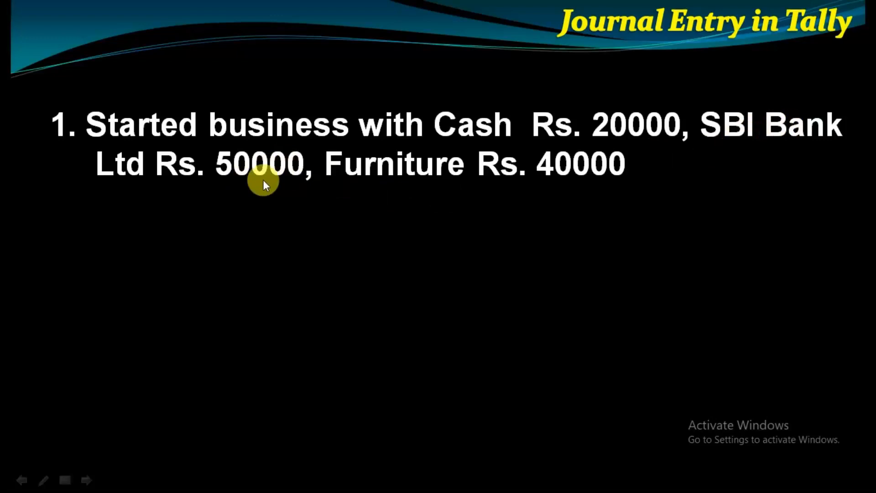
key("alt+Tab")
type("50,00")
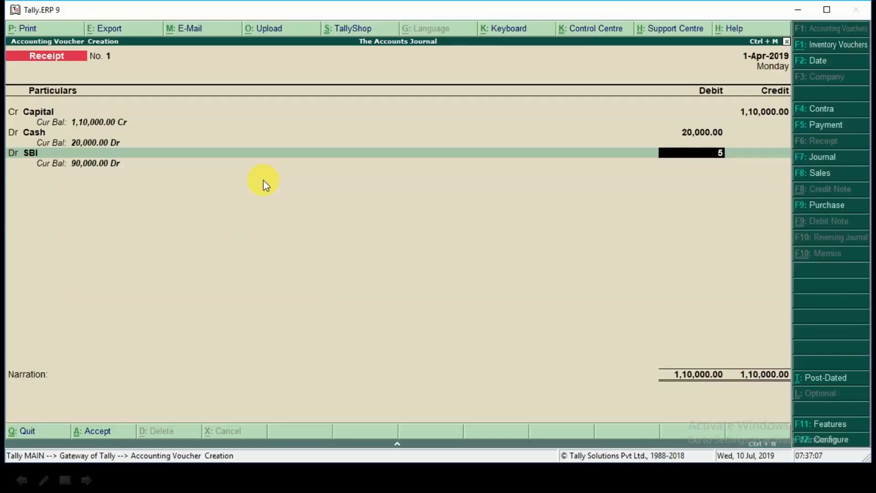
type("0000")
key("Return")
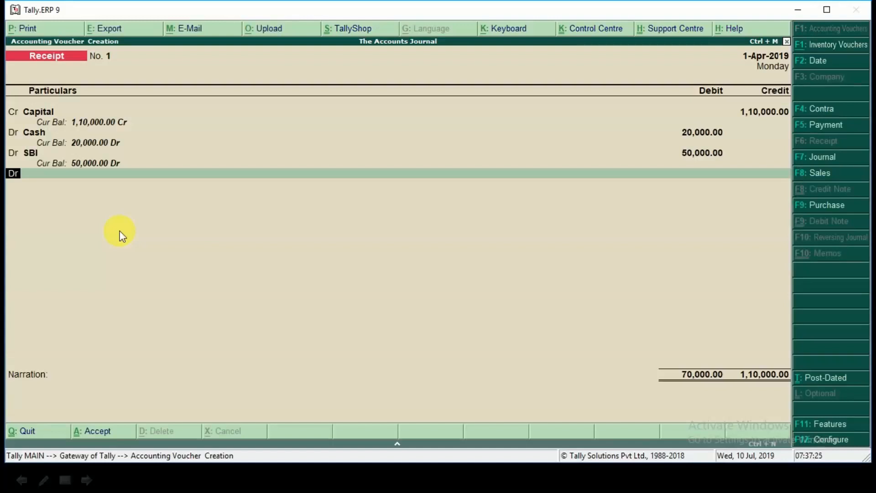
key("Return")
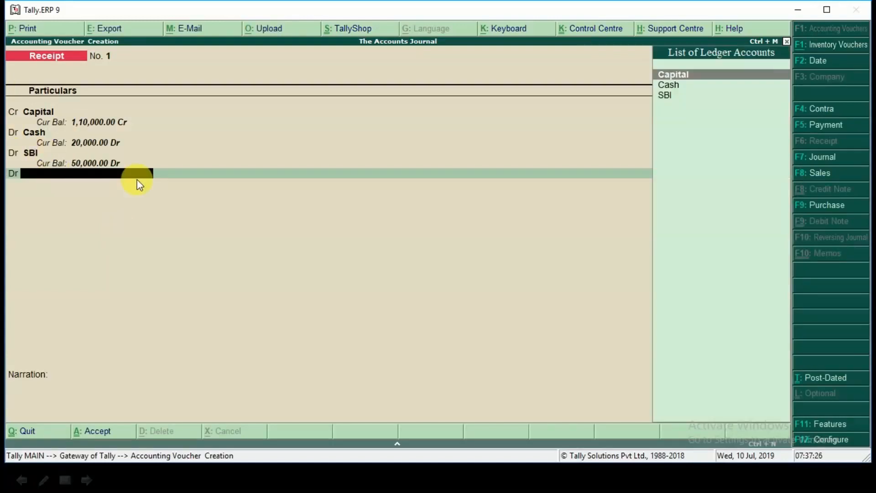
Step: Check the slide, then create a ledger named FURNITURE from the next debit line, under the Fixed Assets group
key("alt+Tab")
key("alt+Tab")
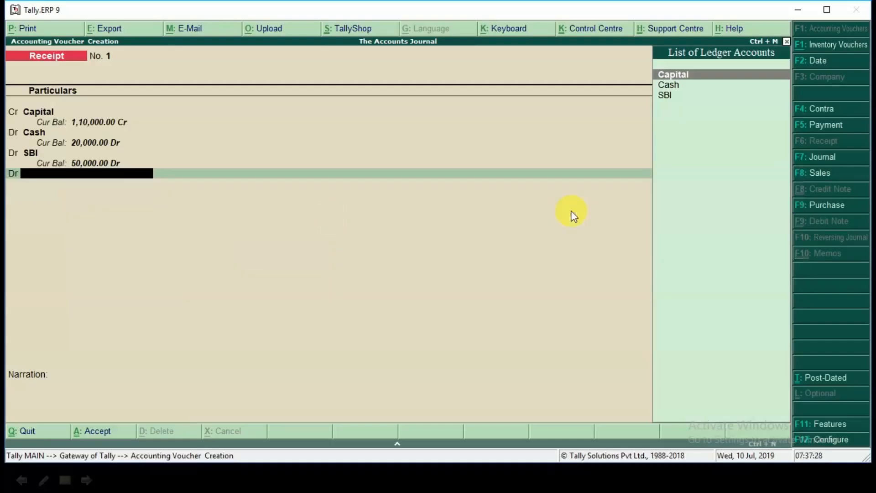
key("alt+c")
type("FURNITURE")
key("Return")
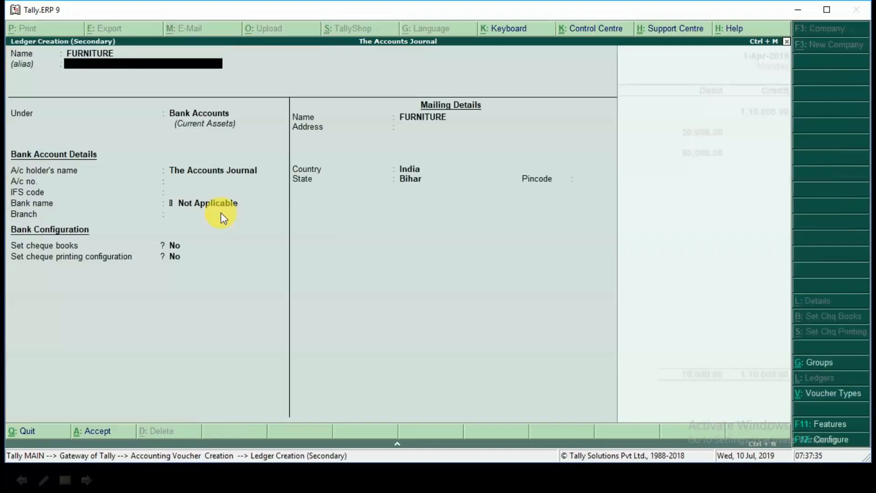
key("Return")
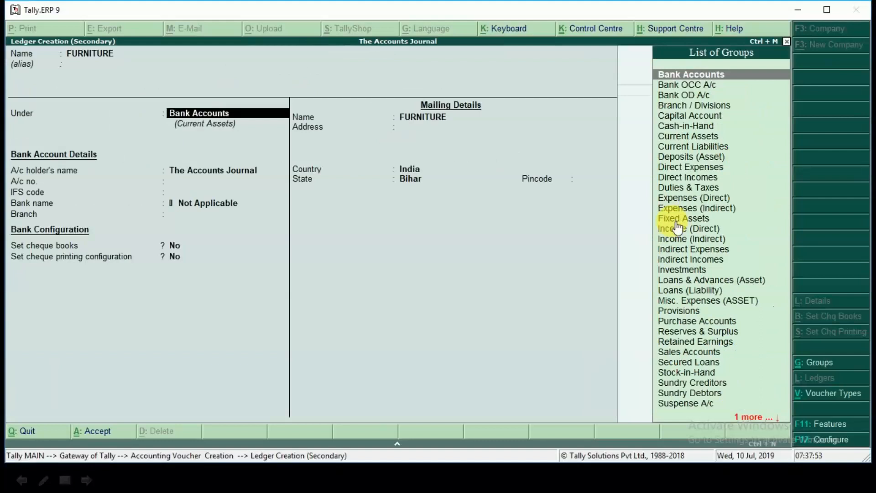
type("F")
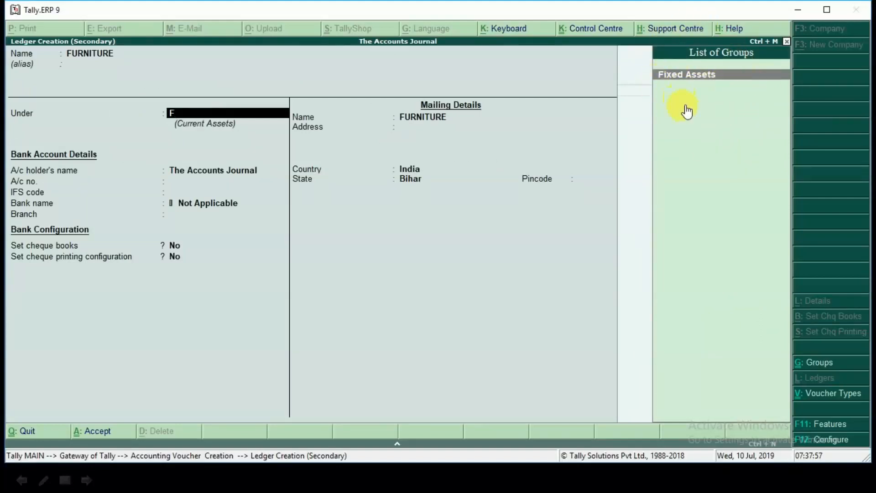
key("Return")
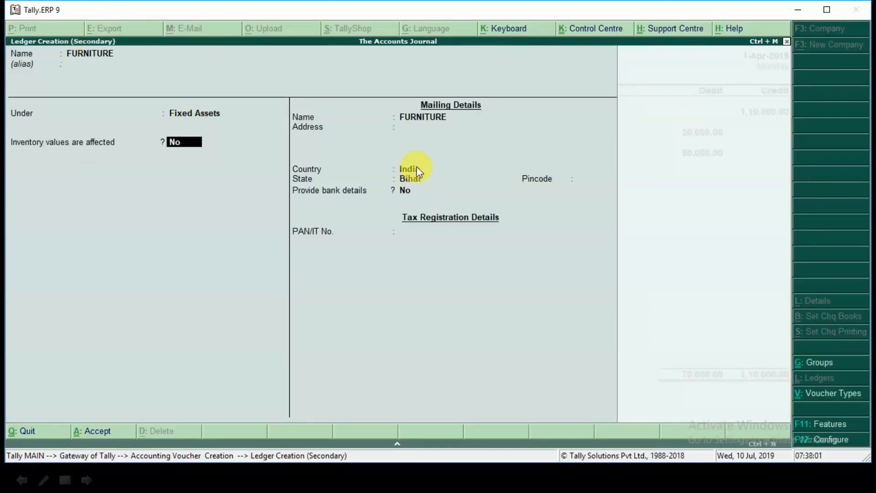
Step: Keep the FURNITURE ledger's inventory, mailing and tax details at their defaults and save it into the voucher
key("Return")
key("Return")
key("Return")
key("Return")
key("Return")
key("Return")
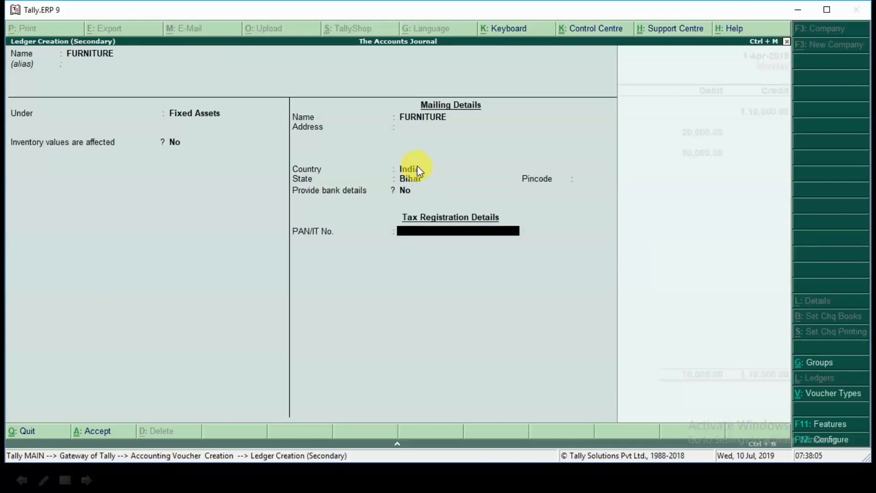
key("ctrl+a")
key("Return")
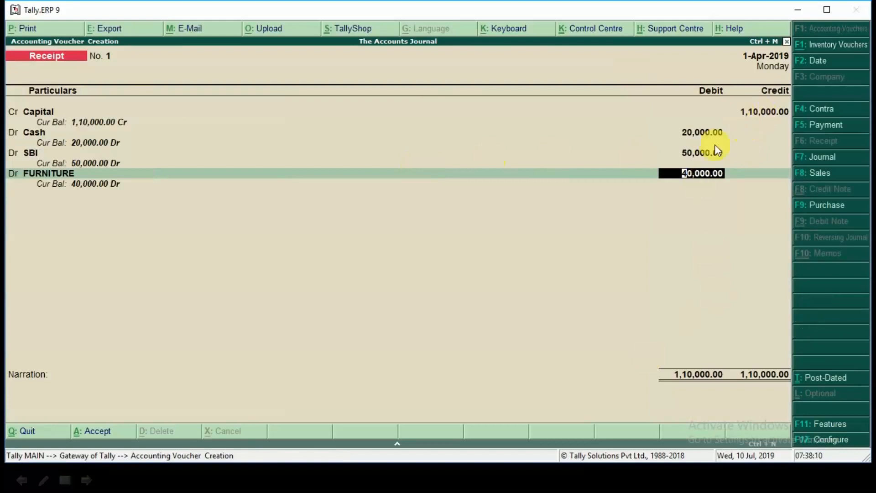
Step: Debit FURNITURE with 40,000 and save the receipt voucher without a narration
key("Return")
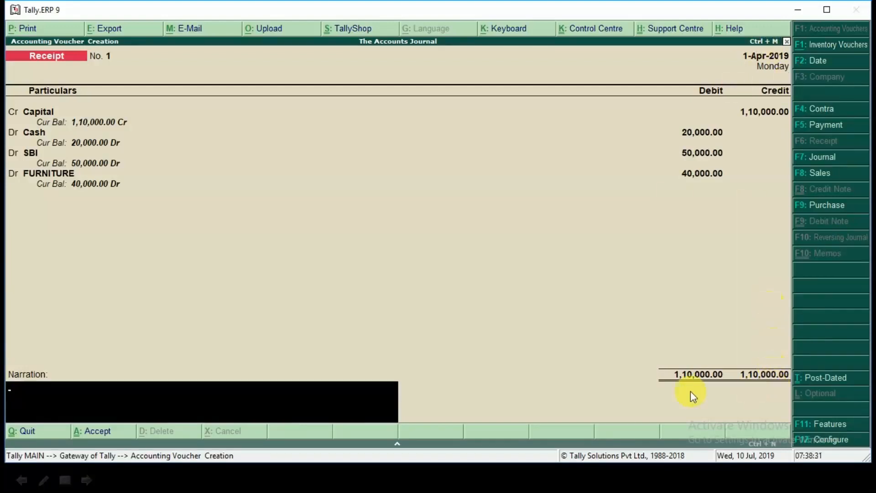
key("Return")
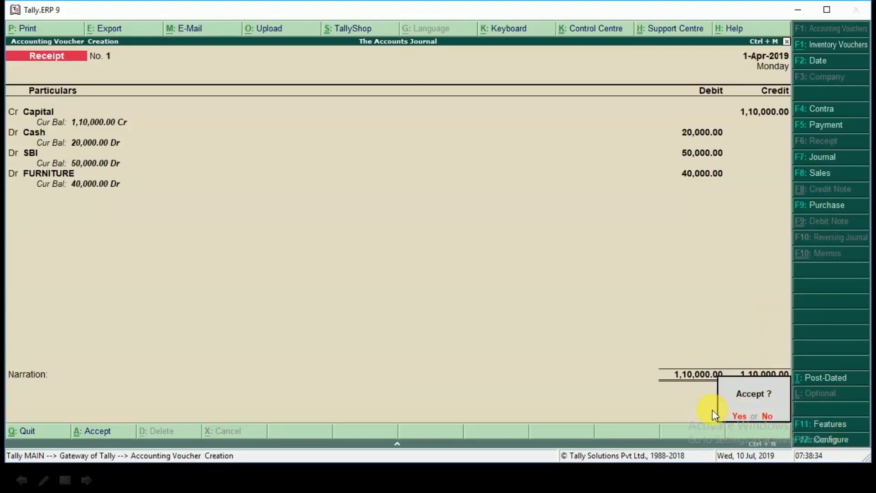
key("Return")
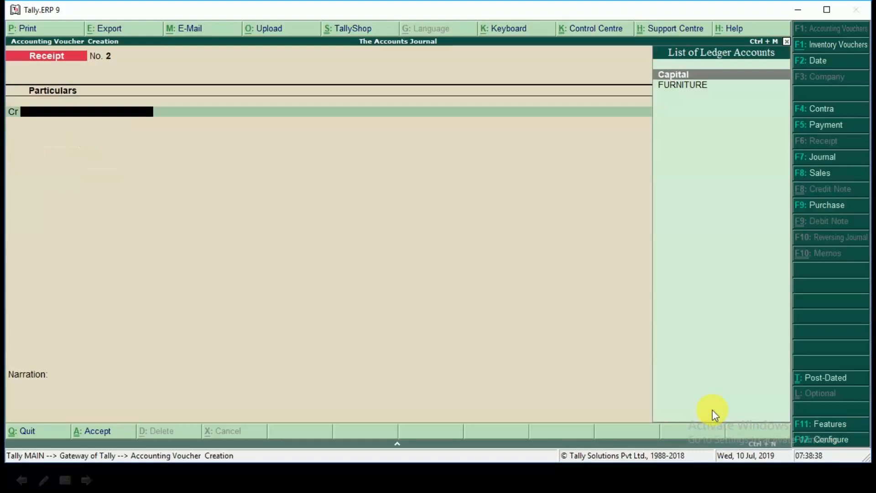
Step: Reveal the second transaction on the presentation slide, return to Tally.ERP 9 and open a purchase voucher in voucher mode
key("alt+Tab")
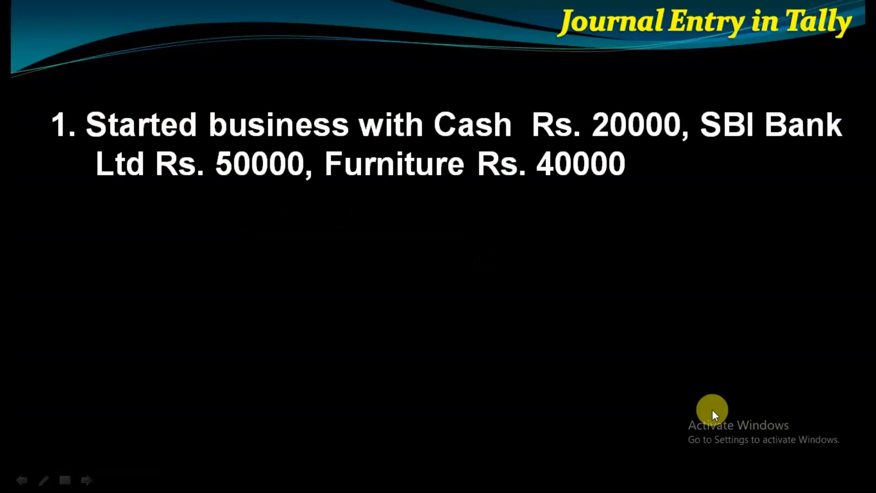
left_click(713, 410)
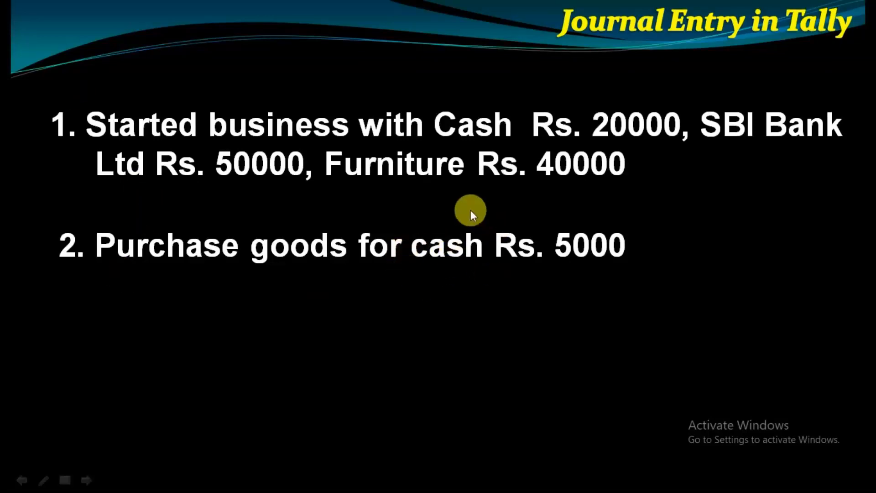
key("alt+Tab")
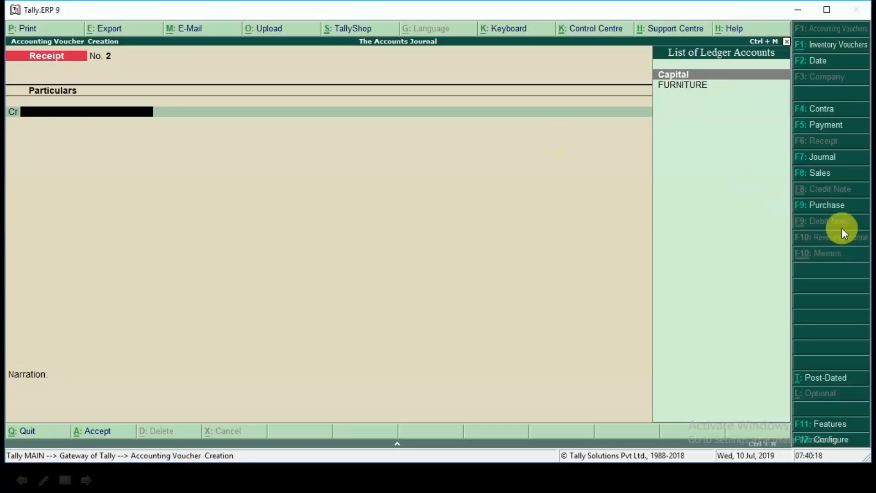
key("F9")
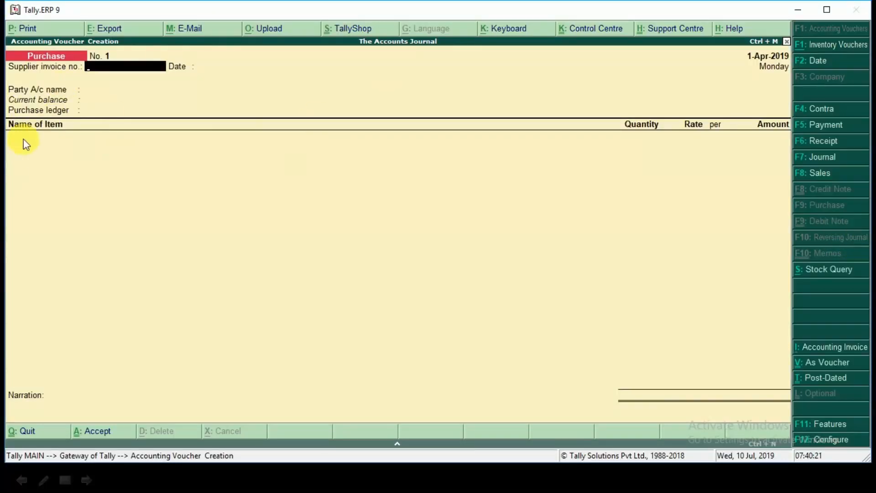
left_click(830, 365)
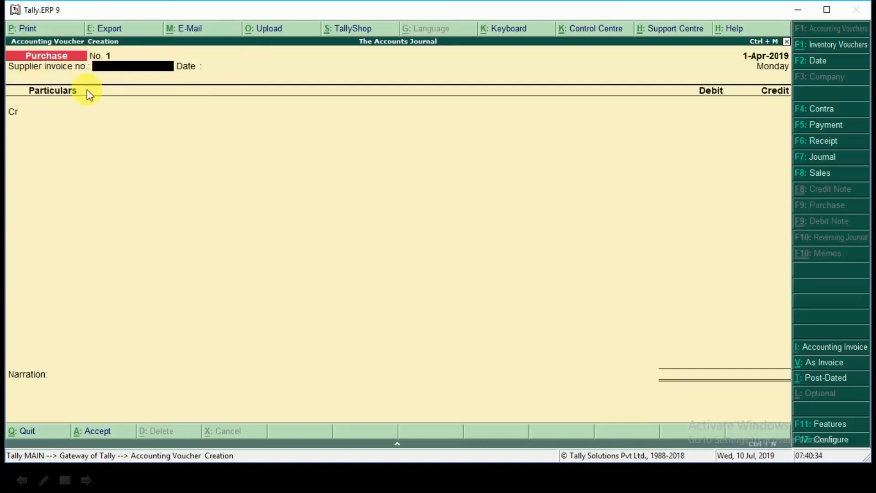
Step: Enter supplier invoice number 1250 with the date 1-Apr-2019 on the purchase voucher
type("12")
key("Return")
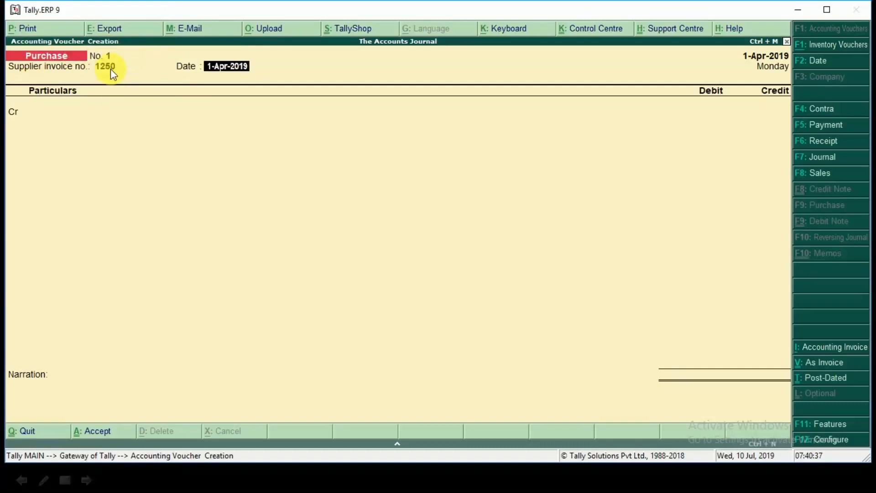
key("Return")
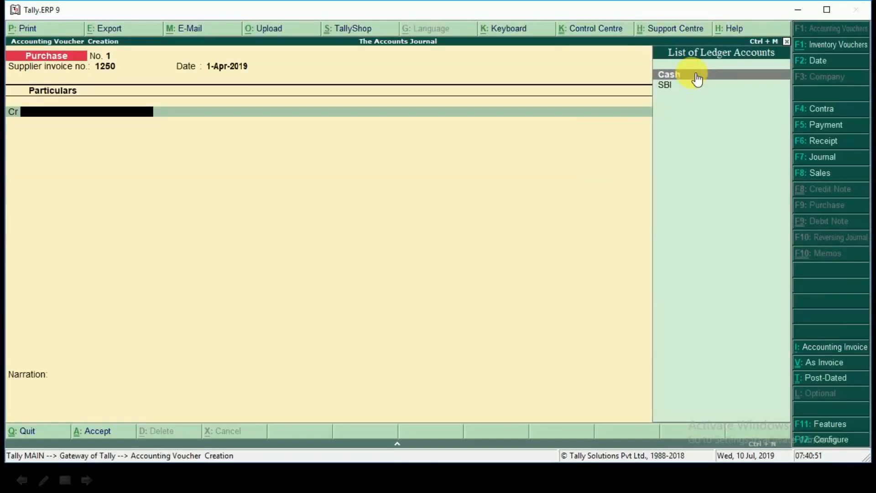
Step: Credit the Cash ledger with 5,000 on the purchase voucher's first line
left_click(696, 75)
key("Return")
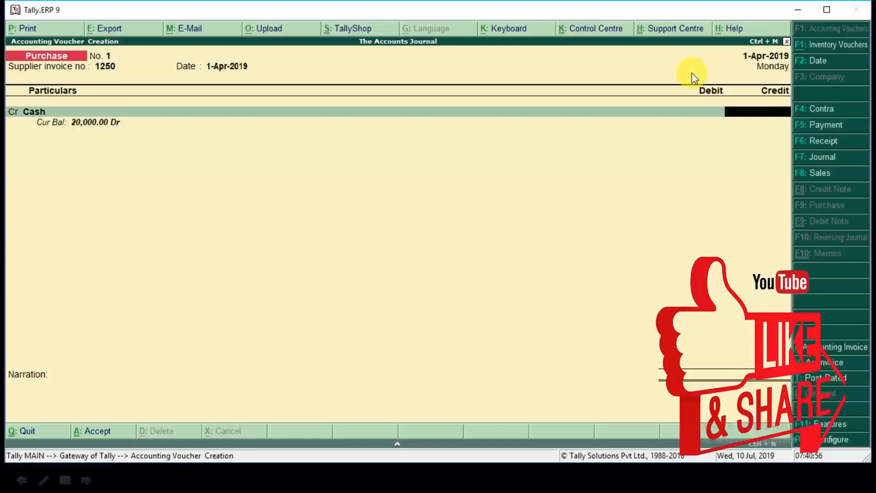
type("5000")
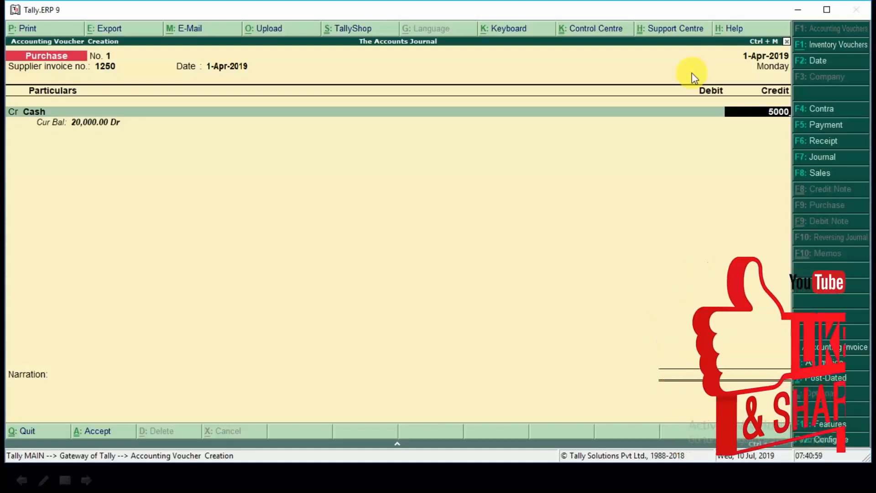
key("Return")
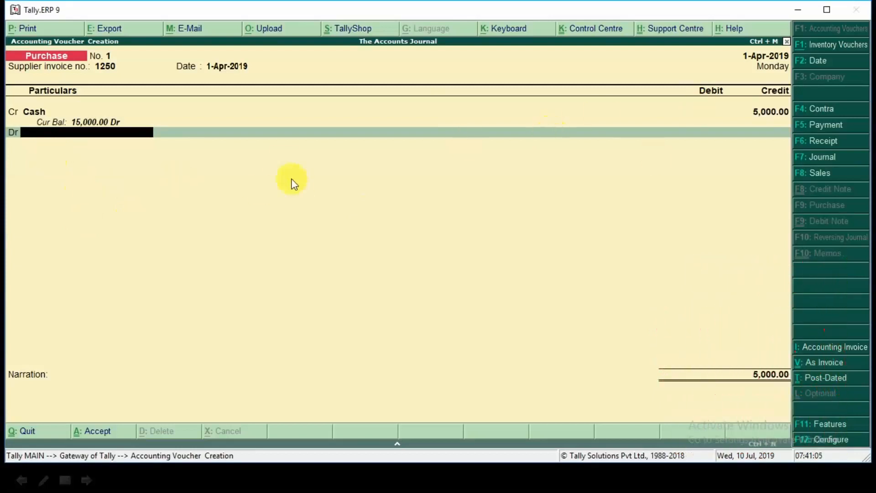
Step: Start a new ledger named PURCHASE from the debit line and place it under the Purchase Accounts group
key("alt+c")
type("PURCHASE")
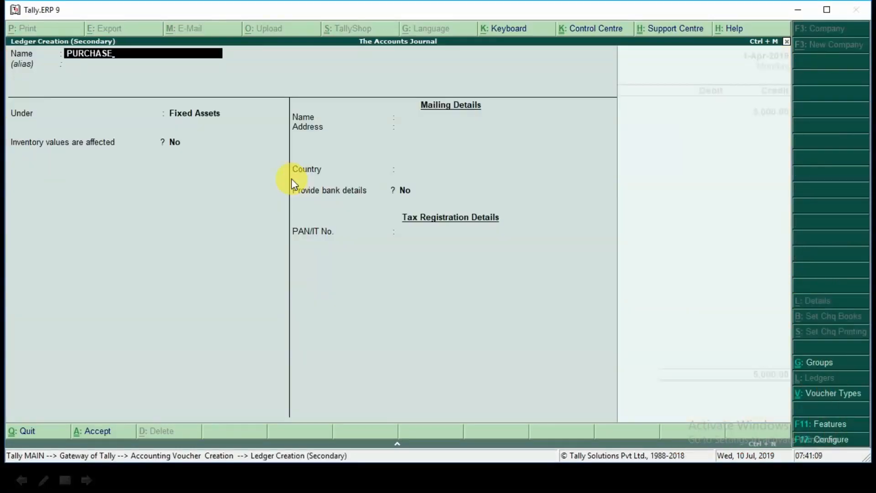
key("Return")
key("Return")
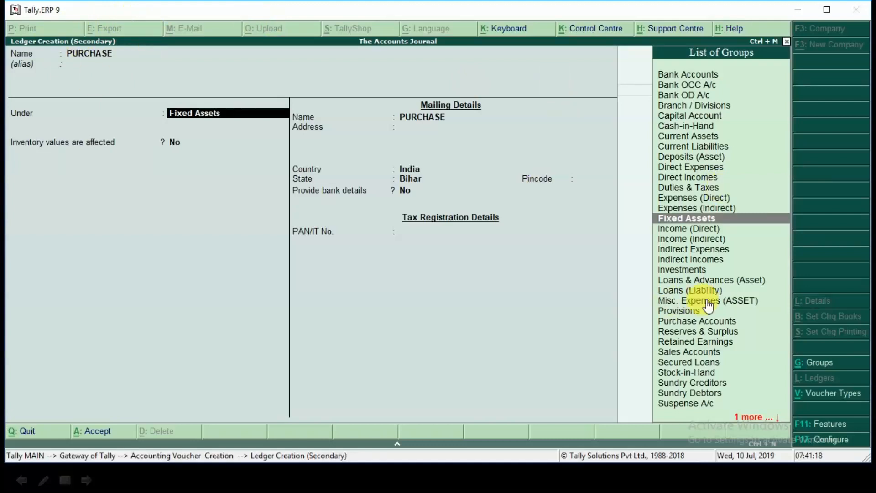
type("P")
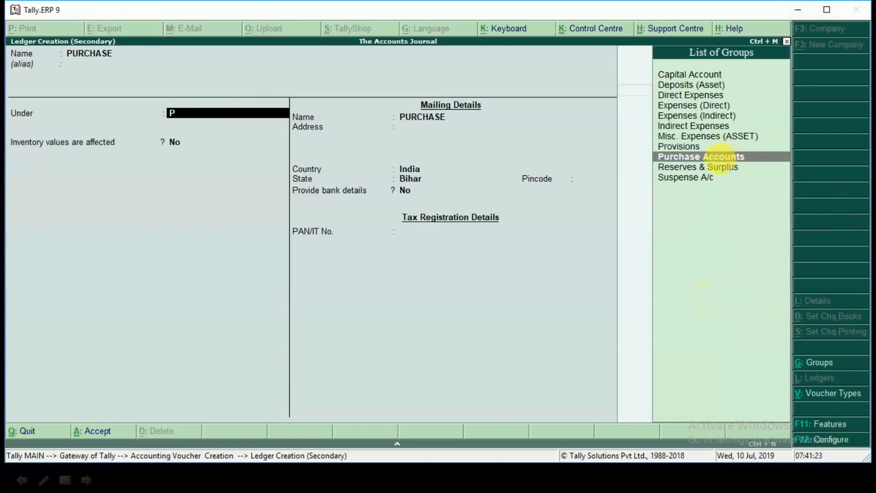
left_click(722, 158)
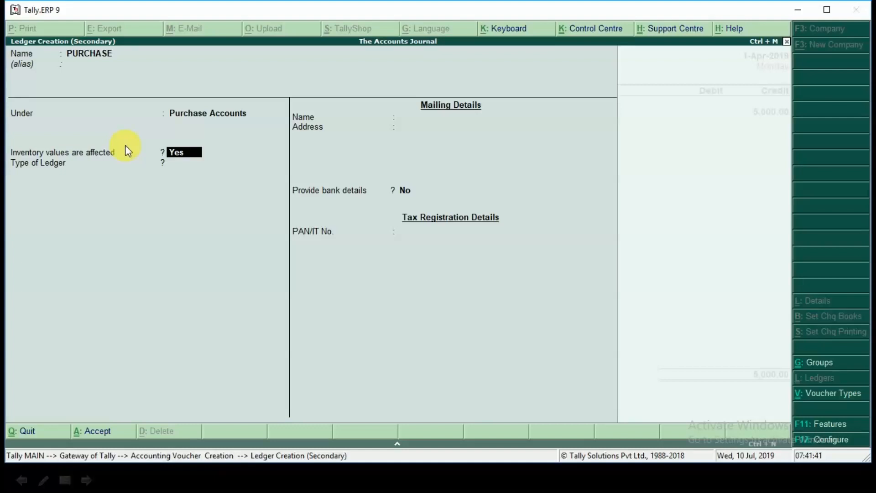
Step: Keep inventory values affected at Yes and the ledger type at Not Applicable, and save the PURCHASE ledger into the voucher
key("Return")
key("Return")
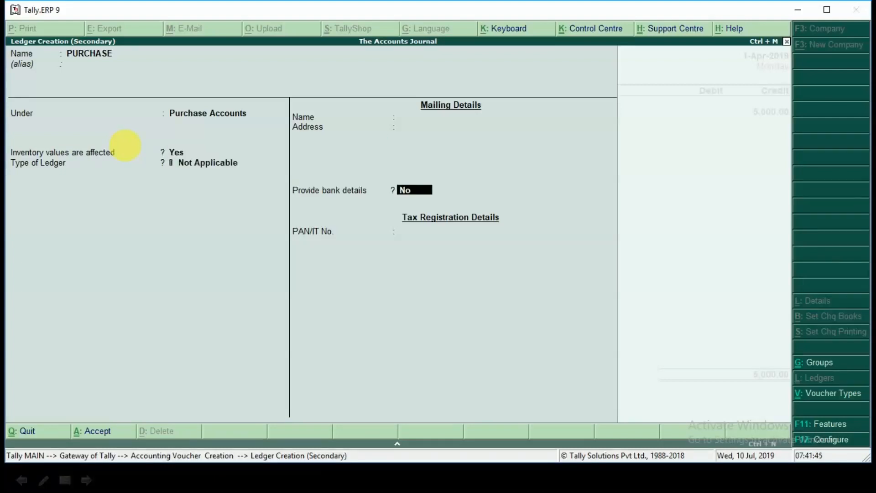
key("ctrl+a")
key("Return")
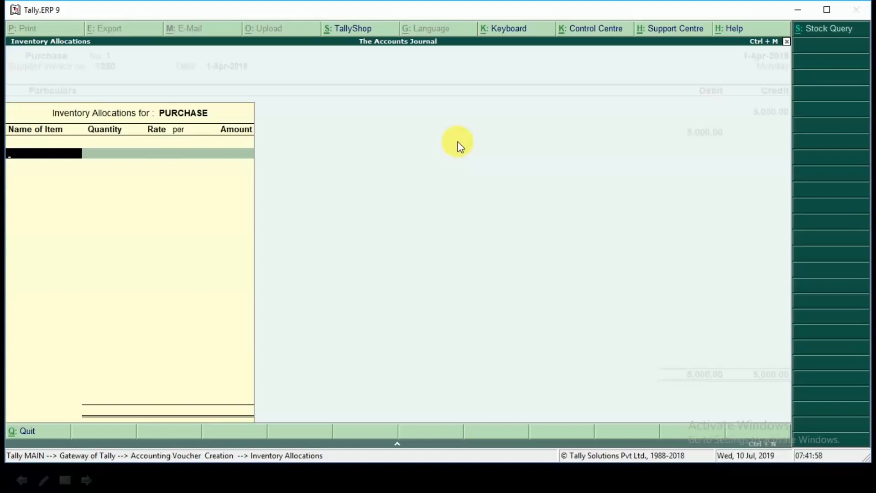
Step: Leave the inventory allocations empty, debit PURCHASE with 5,000 and save the purchase voucher without a narration
key("Escape")
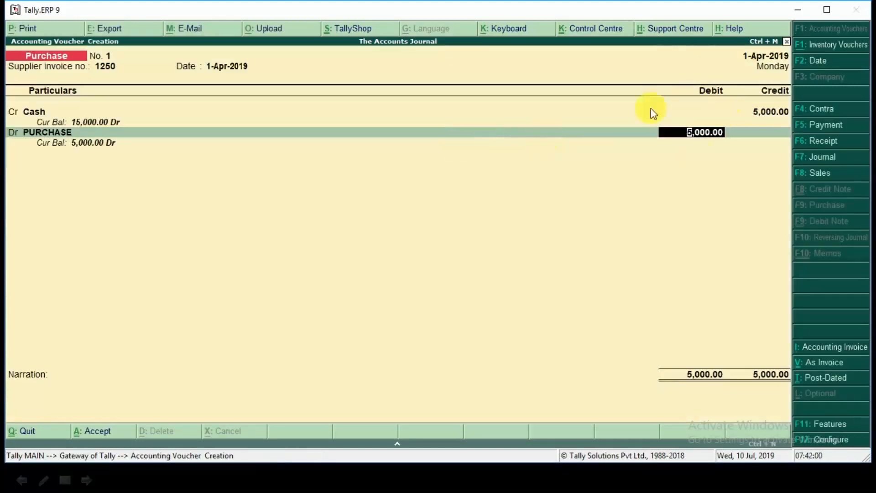
key("Return")
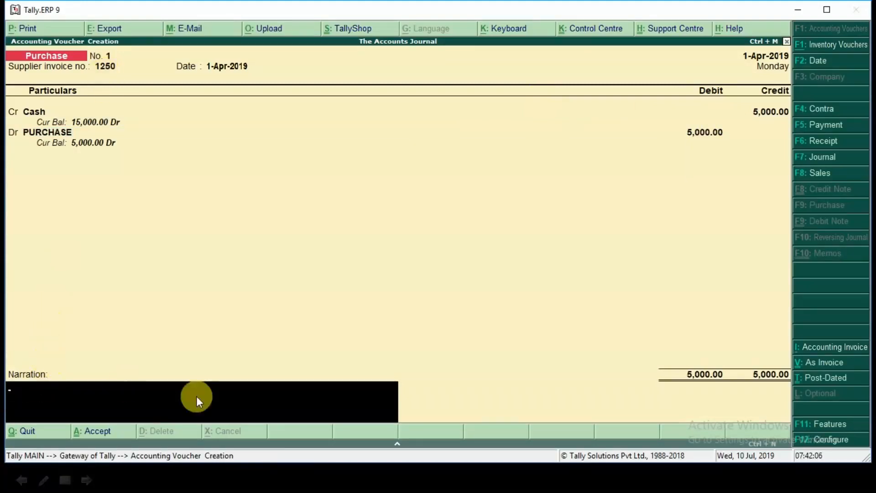
key("Return")
key("Return")
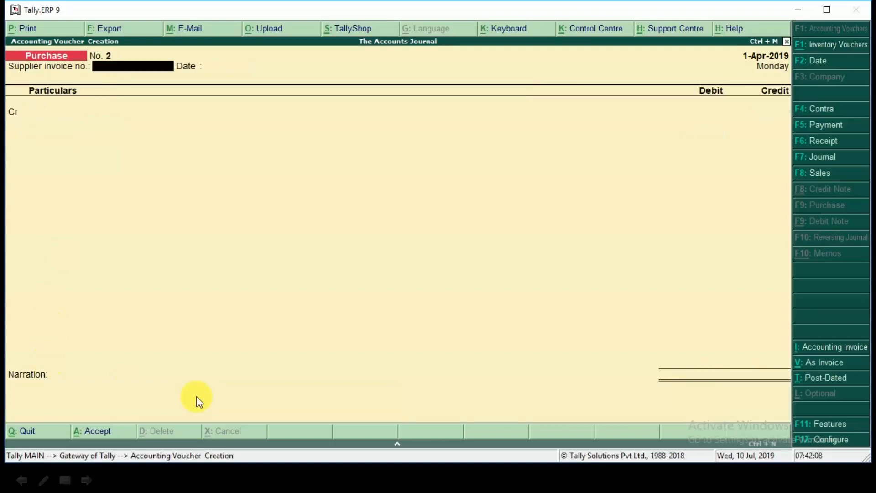
Step: Reveal the third transaction on the slide, then enter supplier invoice number 500 dated 1-Apr-2019 on the next purchase voucher
key("alt+Tab")
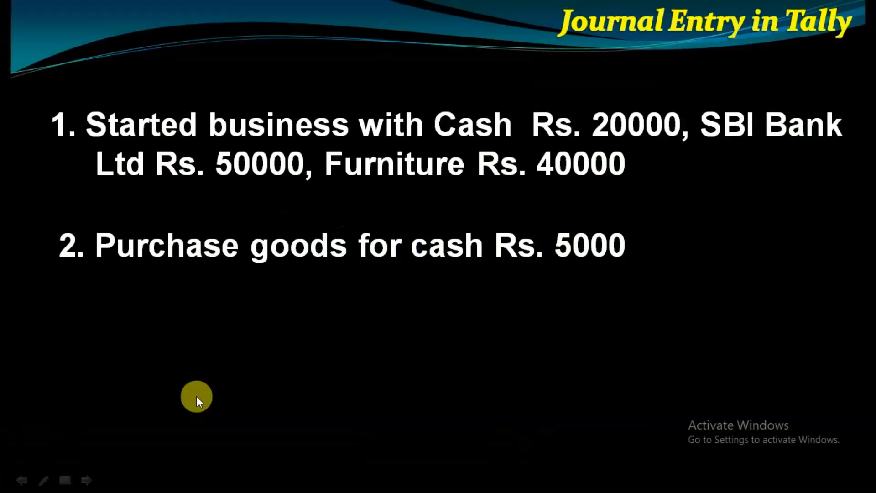
key("Return")
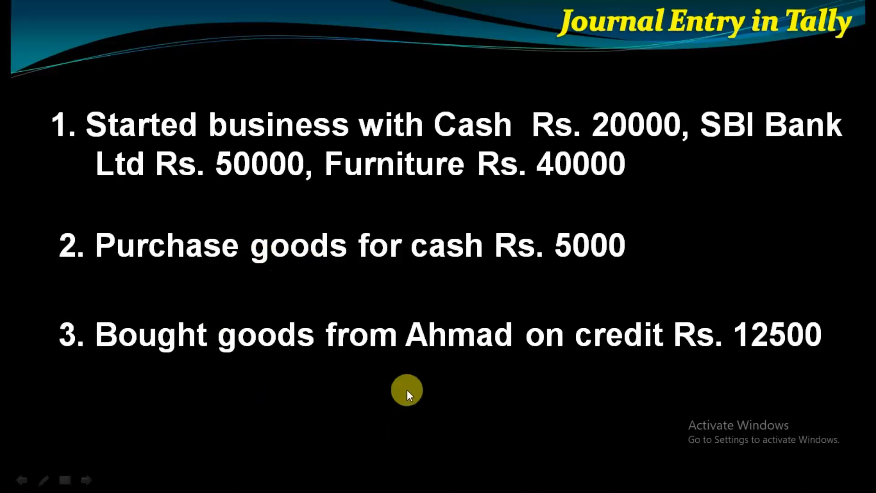
key("alt+Tab")
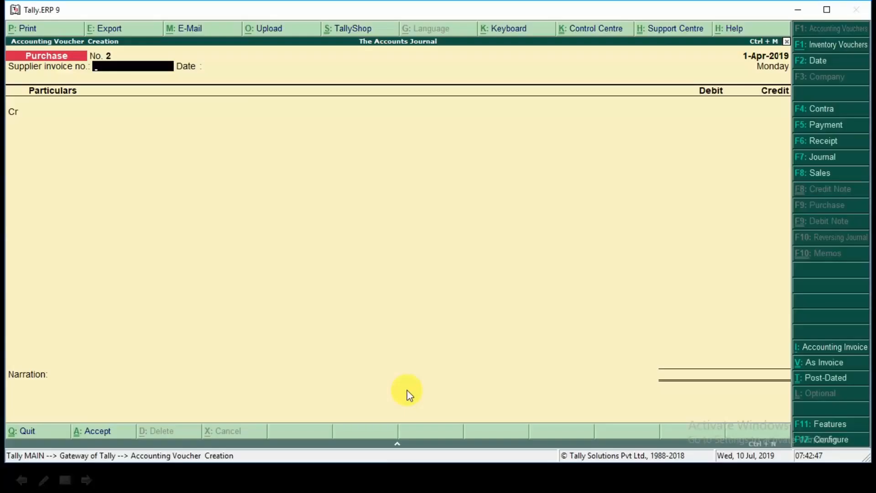
type("500")
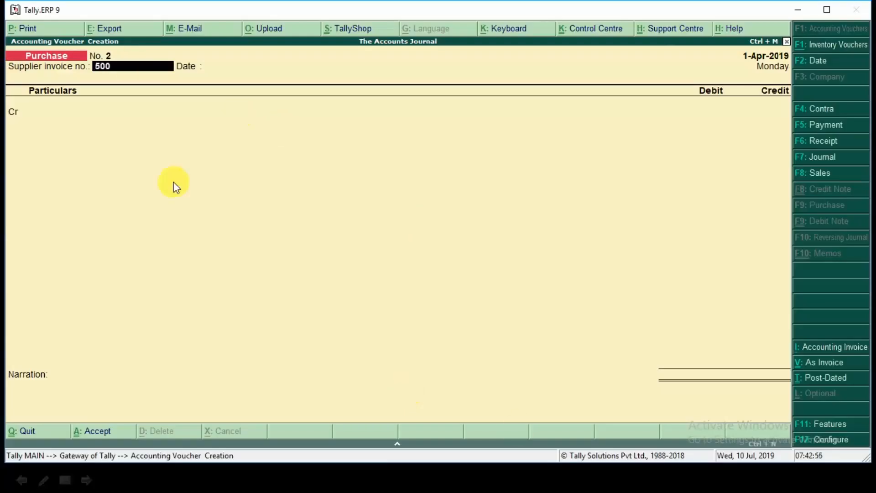
key("Return")
key("Return")
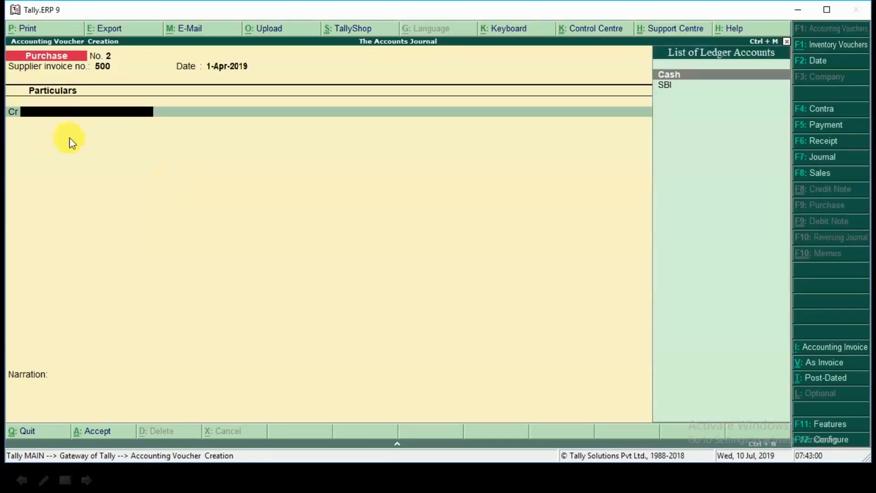
Step: Create a new ledger from the credit line, named after the supplier in the third transaction, and place it under Sundry Creditors
key("alt+c")
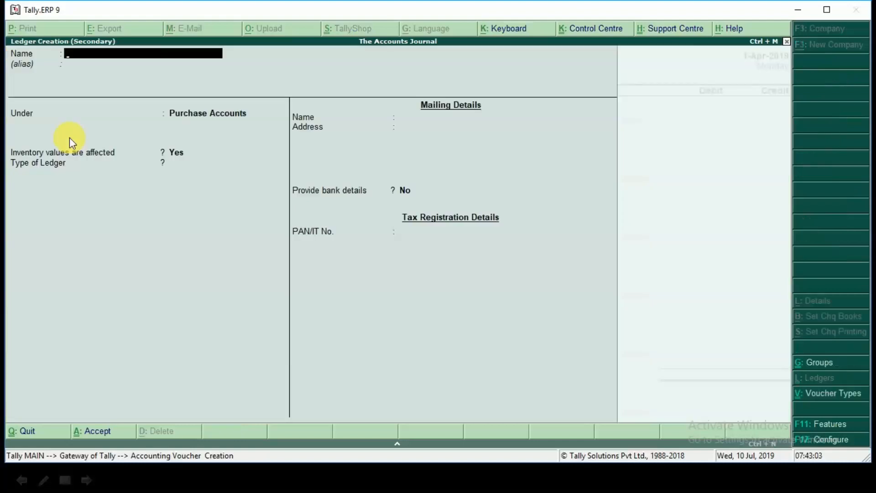
type("AHMAD")
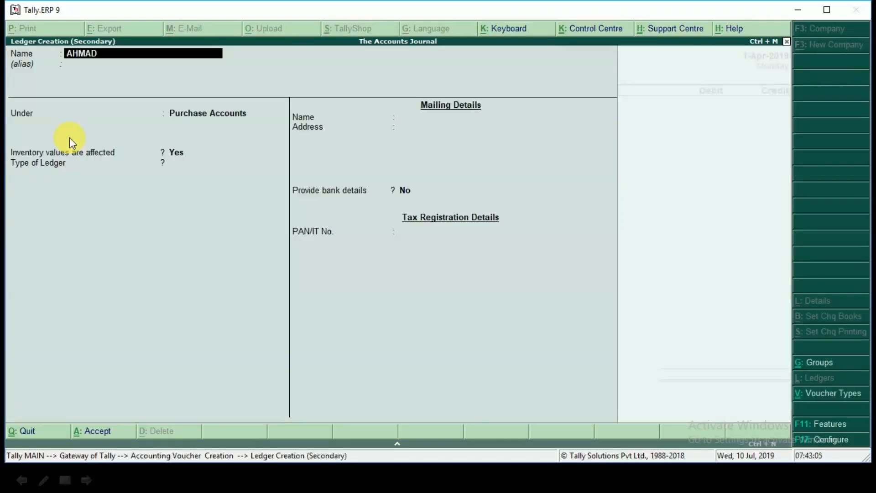
key("Return")
key("Return")
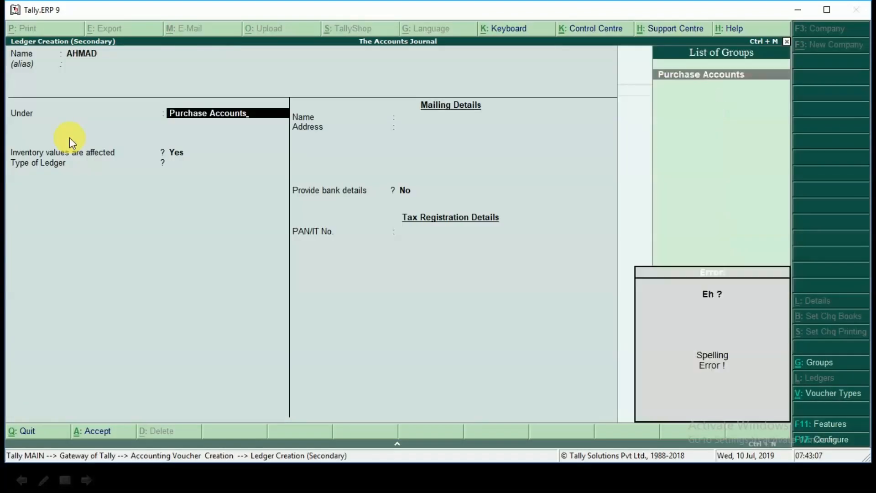
key("BackSpace")
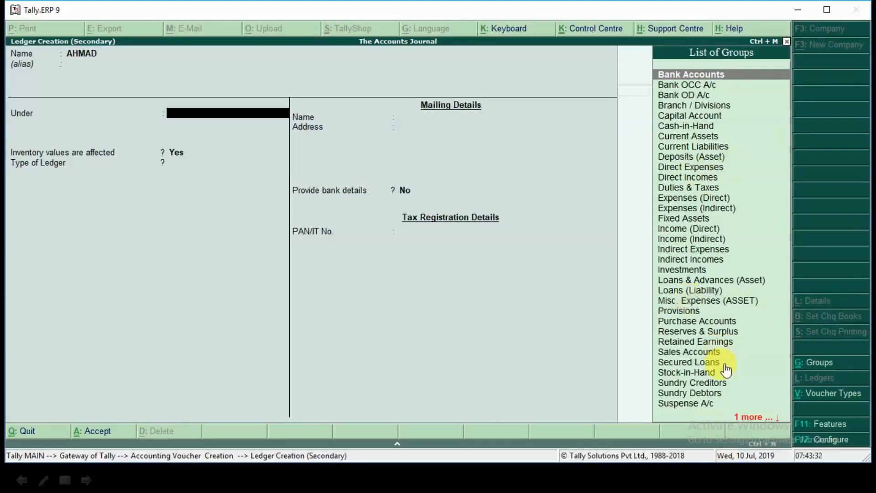
type("S")
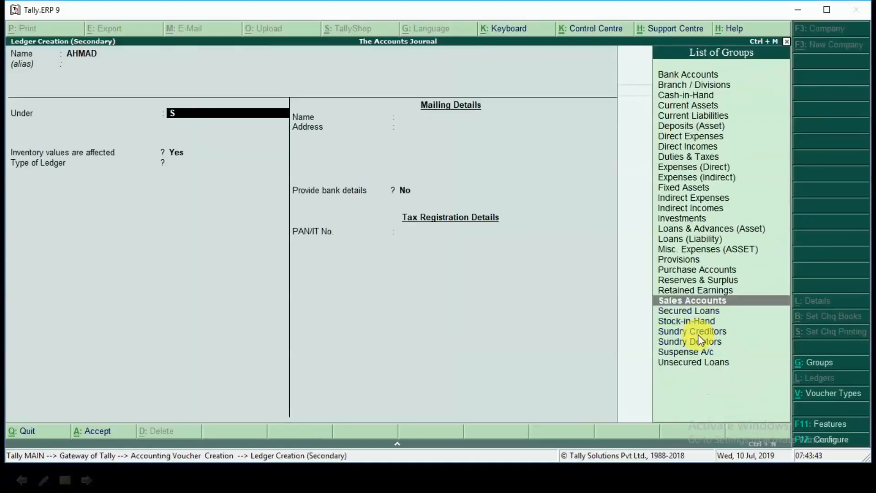
left_click(698, 335)
left_click(698, 335)
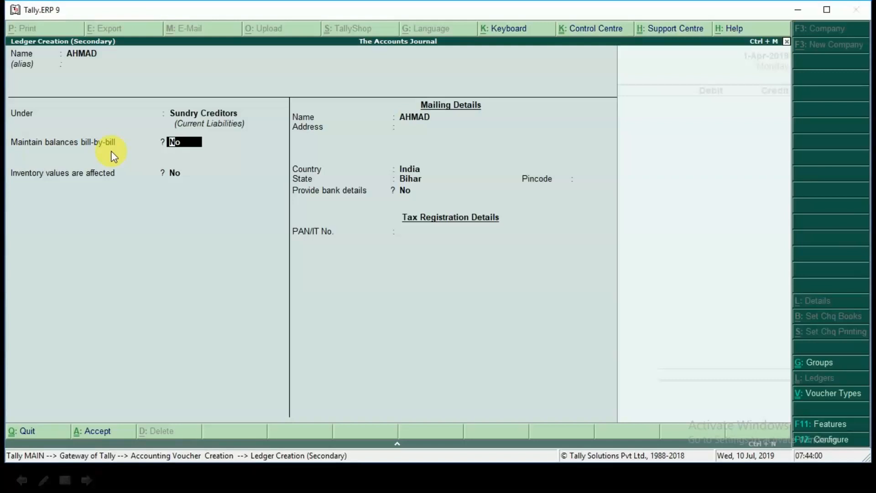
Step: Keep bill-by-bill balances and inventory values affected at No, leave the mailing details at their defaults, and save the supplier ledger into the voucher
key("Return")
key("Return")
key("Return")
key("Return")
key("Return")
key("Return")
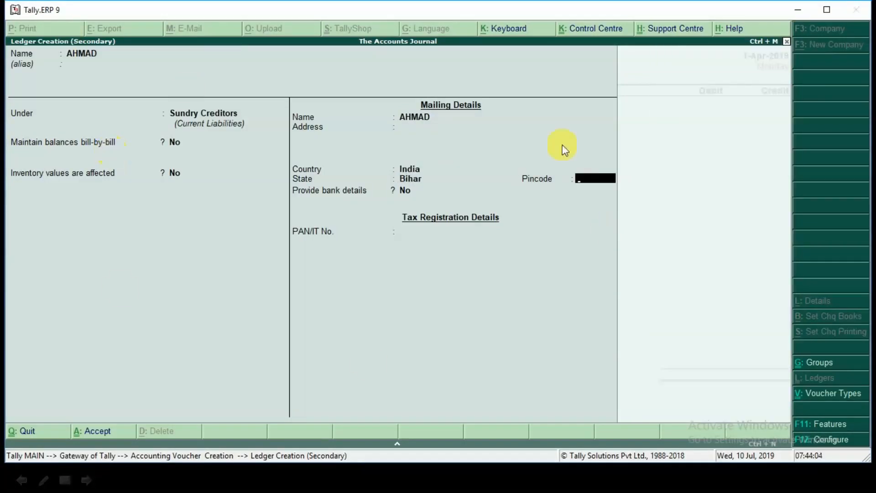
Step: Credit the supplier with 12,500, debit PURCHASE with 12,500 without inventory allocations, and save the purchase voucher without a narration
key("Return")
key("ctrl+a")
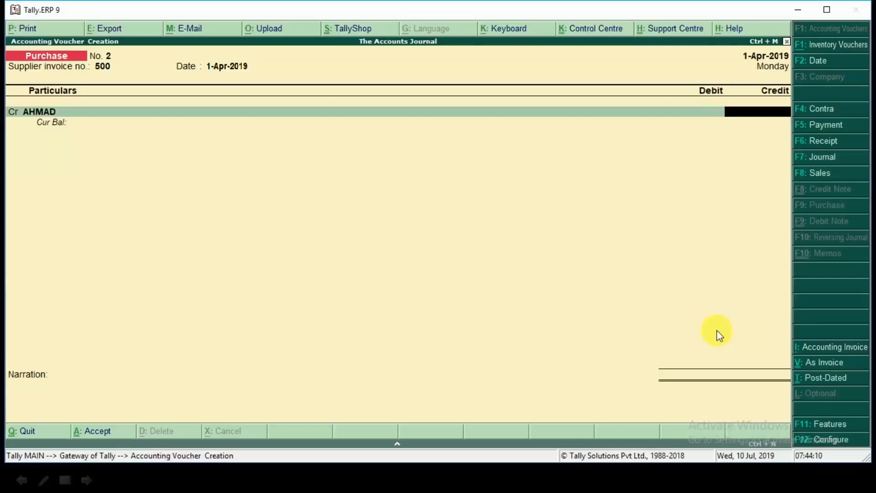
type("12500")
key("Return")
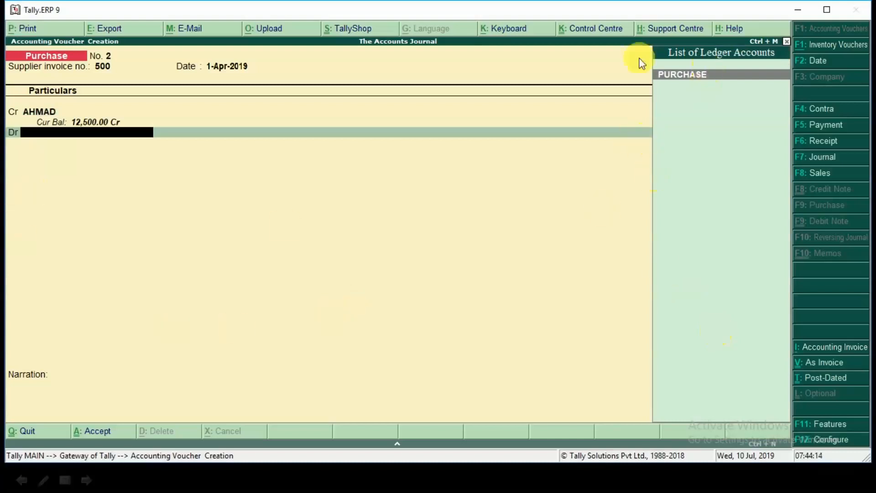
left_click(687, 89)
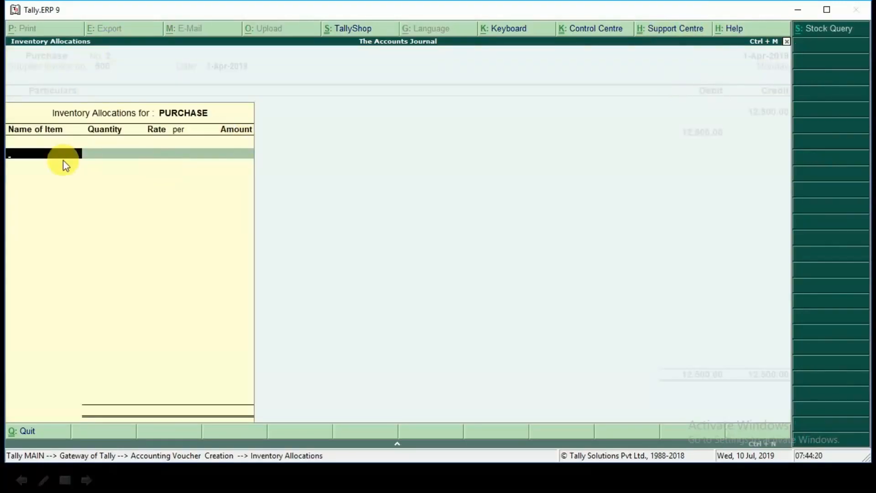
key("Escape")
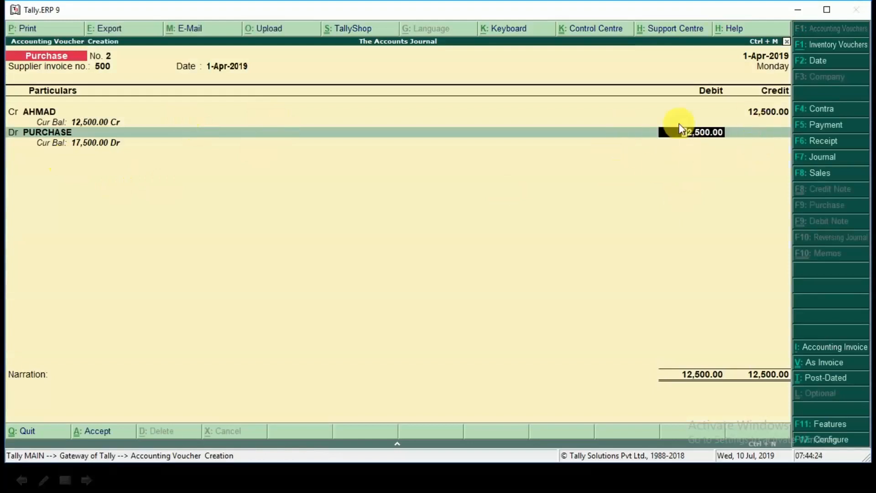
key("Return")
key("Return")
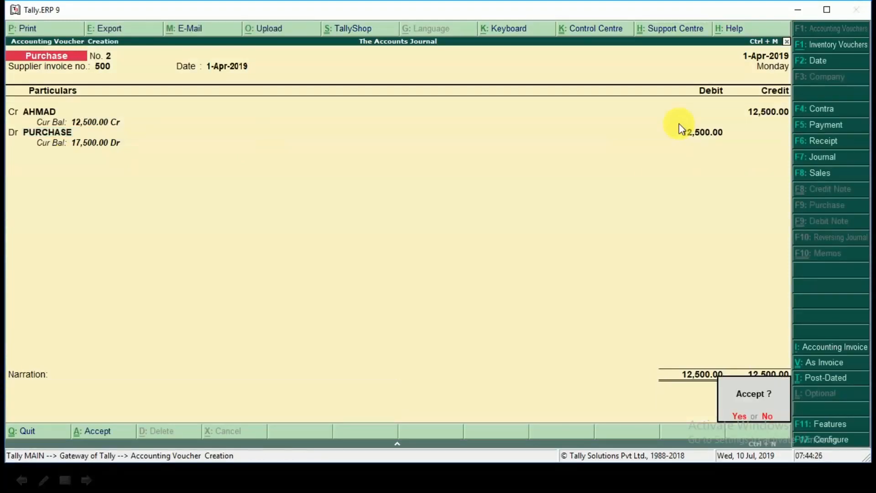
key("y")
Step: Reveal the fourth transaction on the slide, then return to Tally.ERP 9 and open a new Contra voucher
key("alt+Tab")
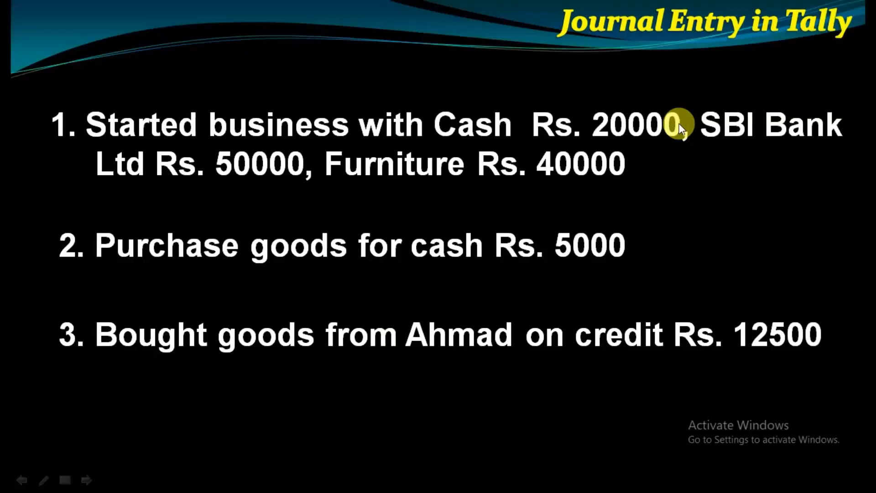
left_click(679, 123)
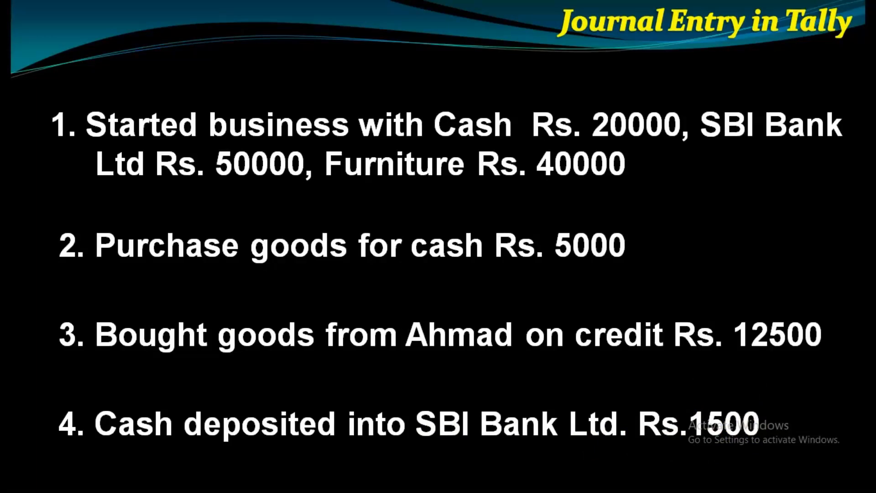
key("alt+Tab")
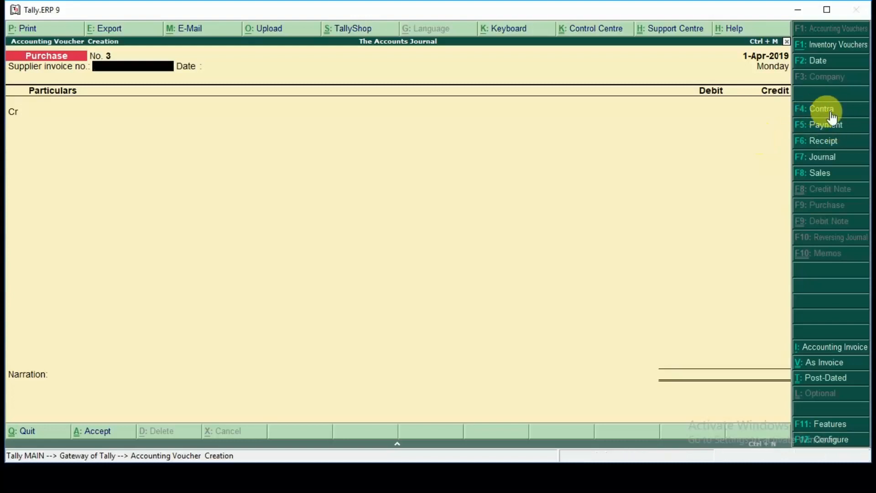
left_click(830, 116)
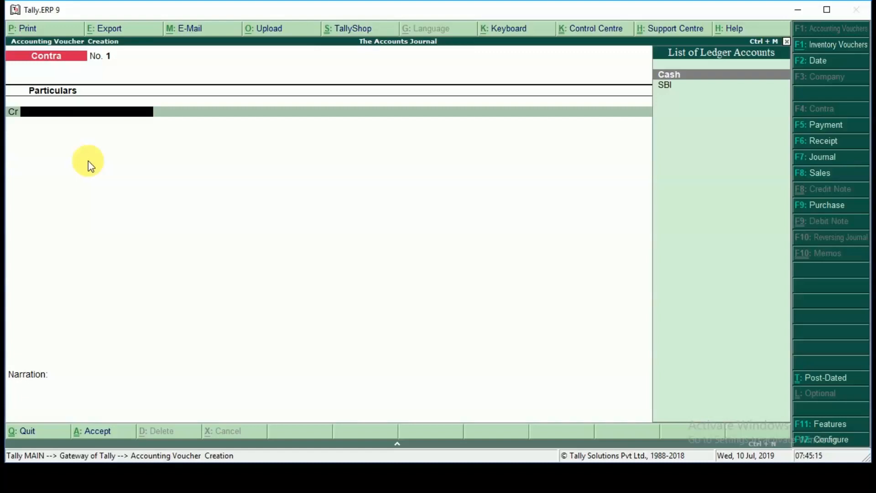
Step: Set single entry mode for payment/receipt/contra vouchers to Yes in the Contra configuration and save it
key("F12")
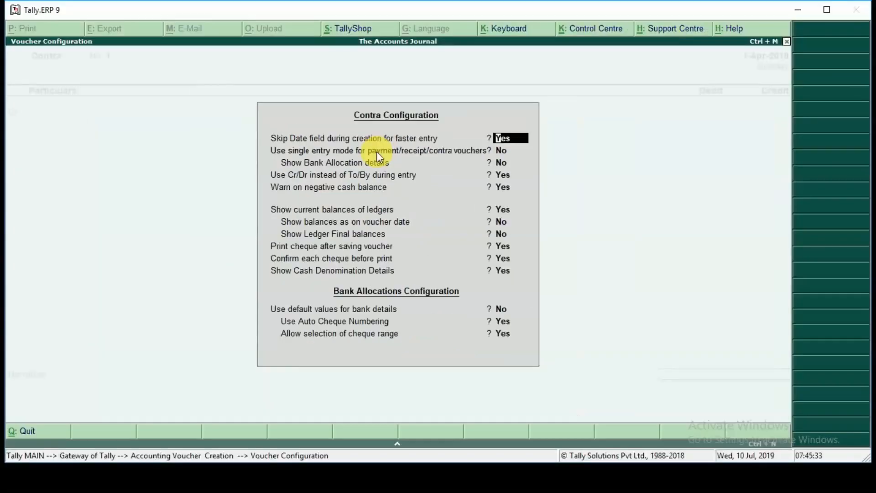
key("Return")
type("y")
key("Return")
key("ctrl+a")
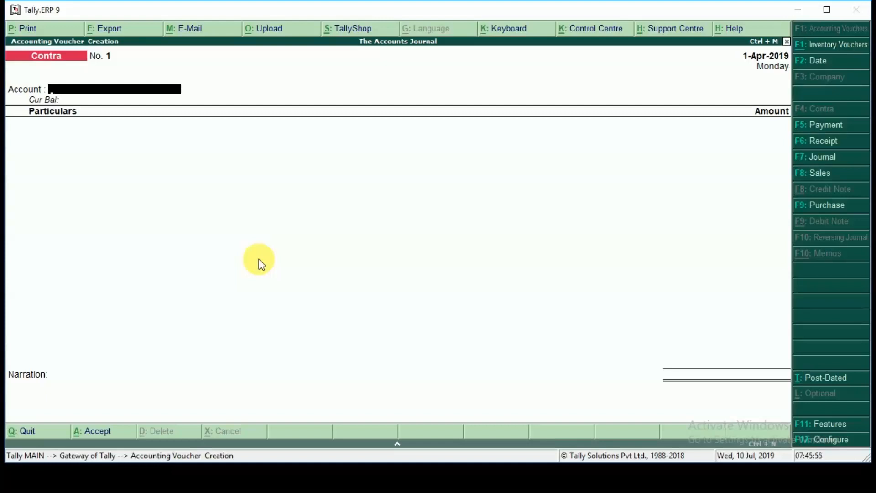
Step: Set single entry mode for payment/receipt/contra vouchers back to No in the Contra configuration and save it
key("F12")
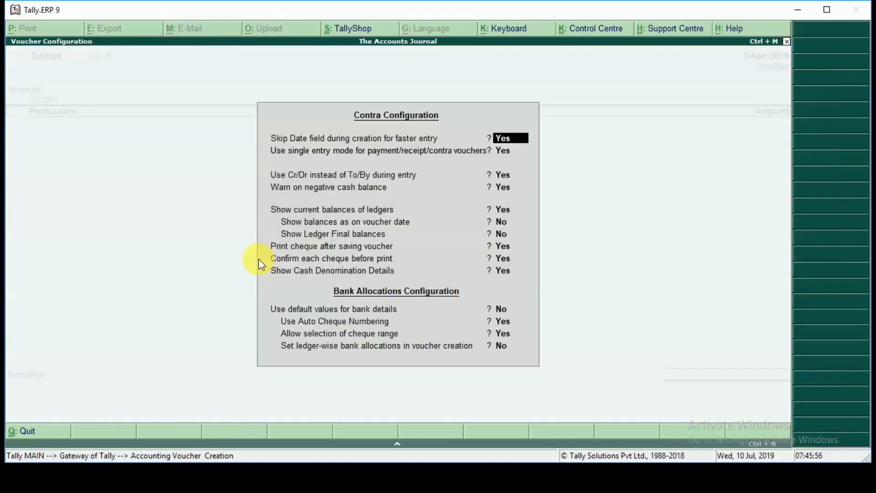
key("Return")
type("N")
key("Return")
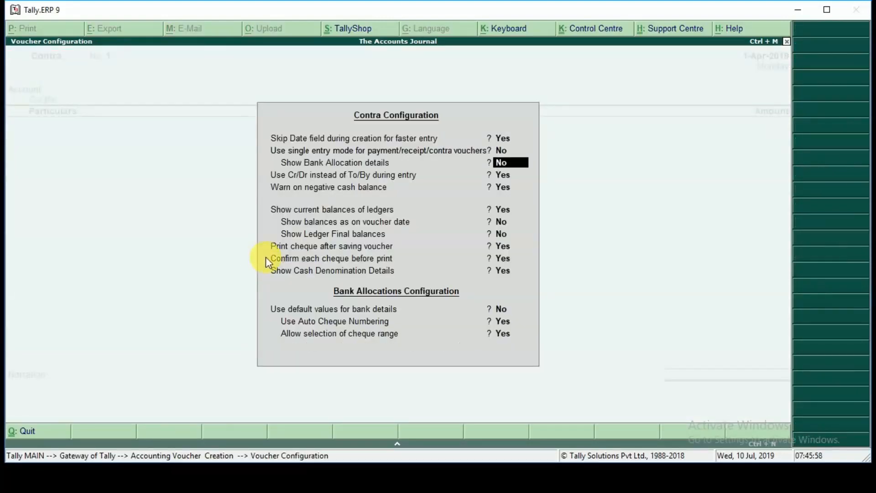
key("ctrl+a")
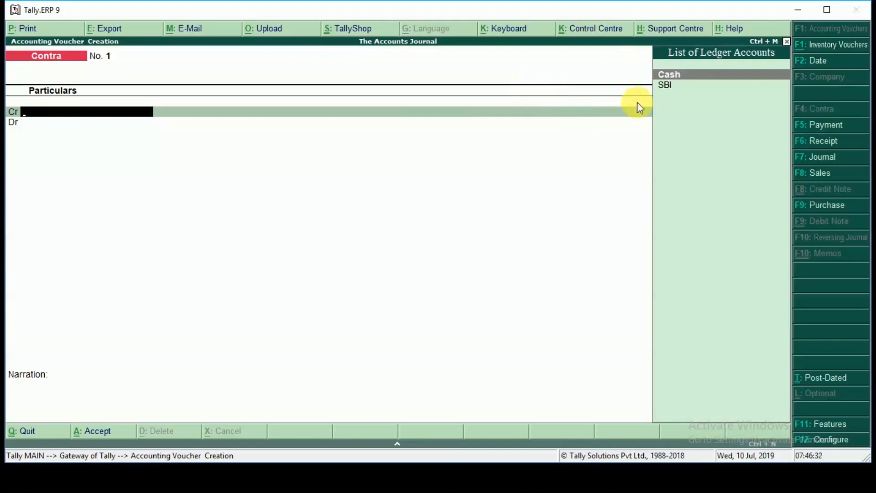
Step: Credit Cash with 1,500 and debit SBI with 1,500 in the contra voucher
key("Return")
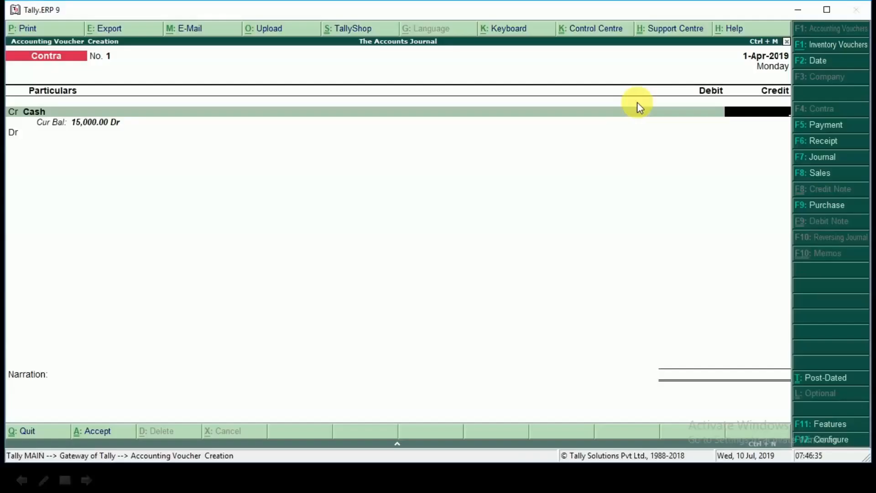
type("1,500")
key("Return")
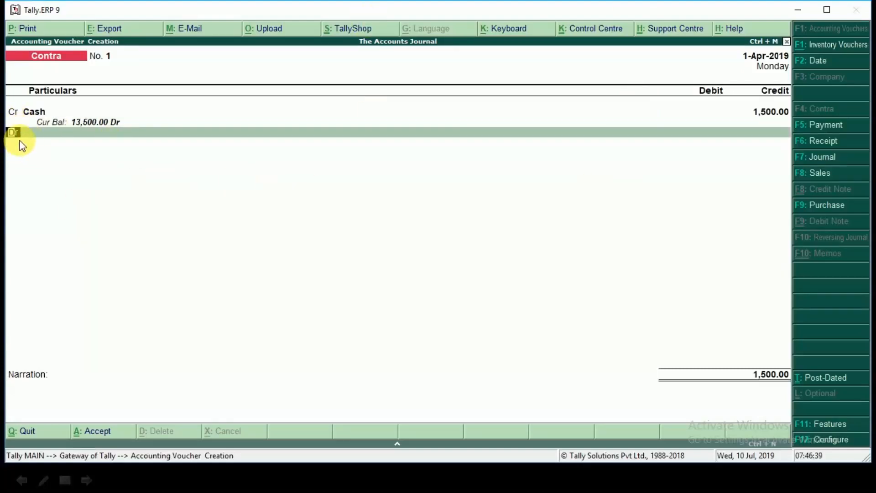
key("Return")
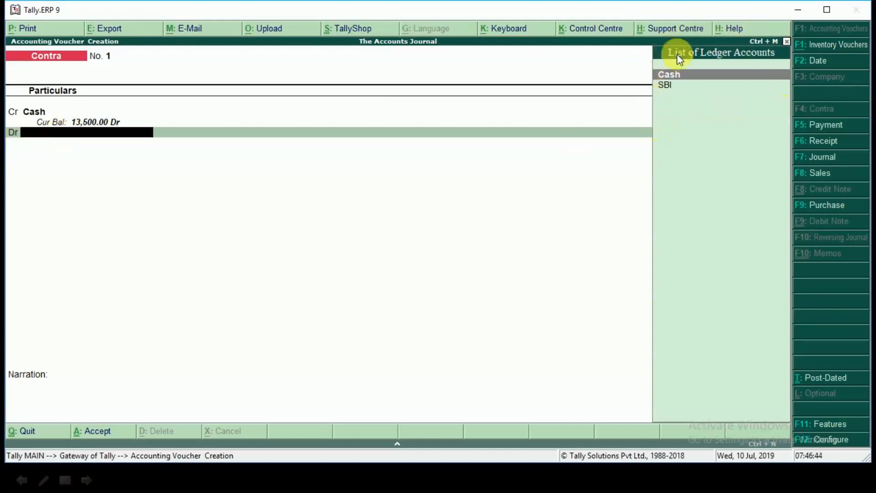
key("Down")
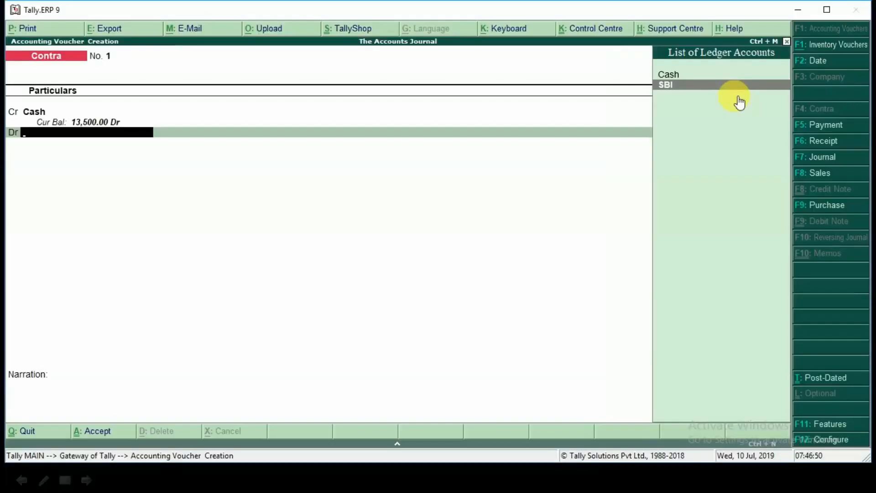
key("Return")
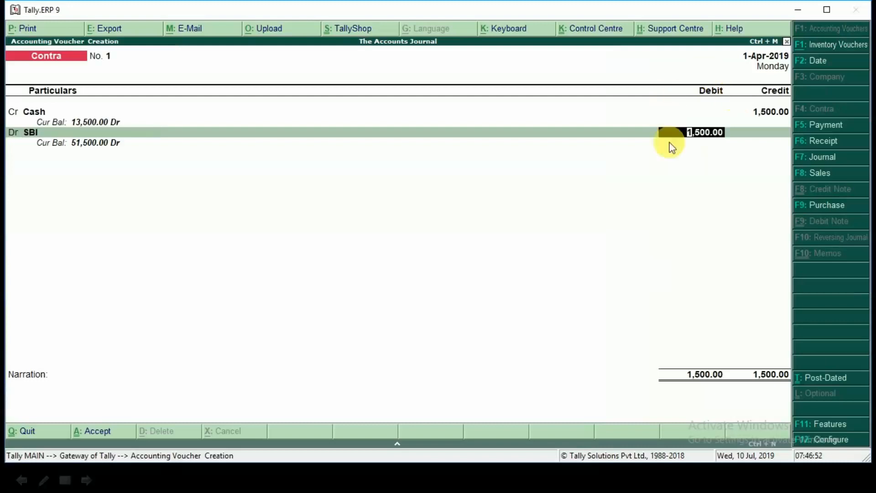
key("Return")
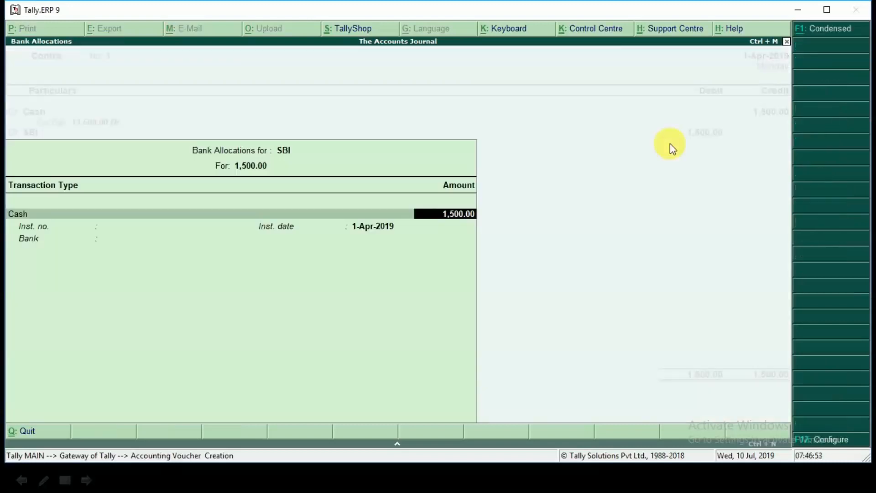
Step: Leave the SBI bank allocation details and cash denominations empty, and save the contra voucher without a narration
key("Return")
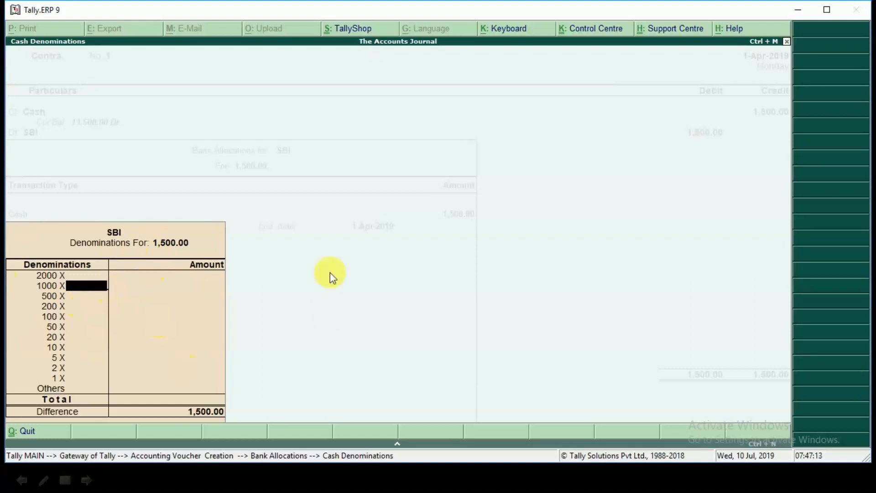
key("Escape")
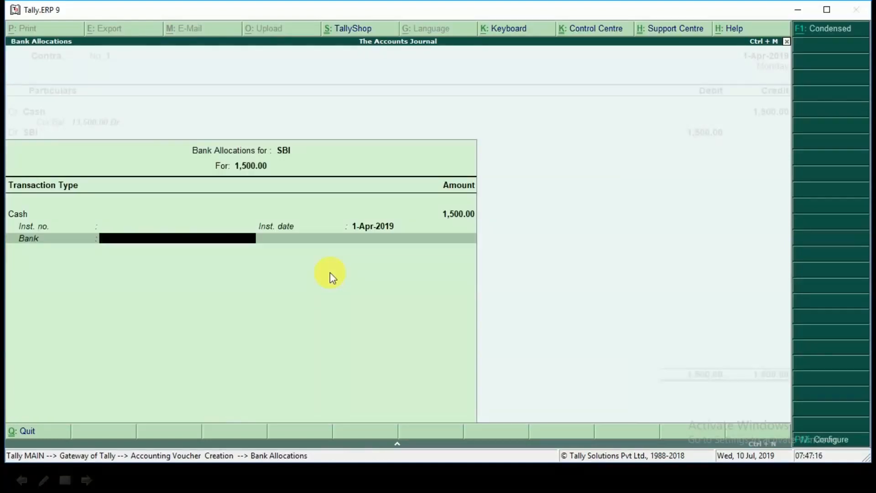
key("Return")
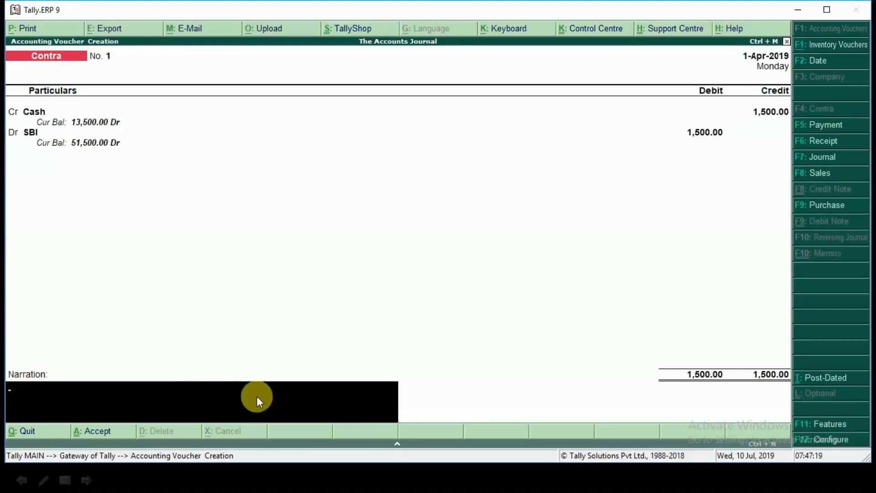
key("Return")
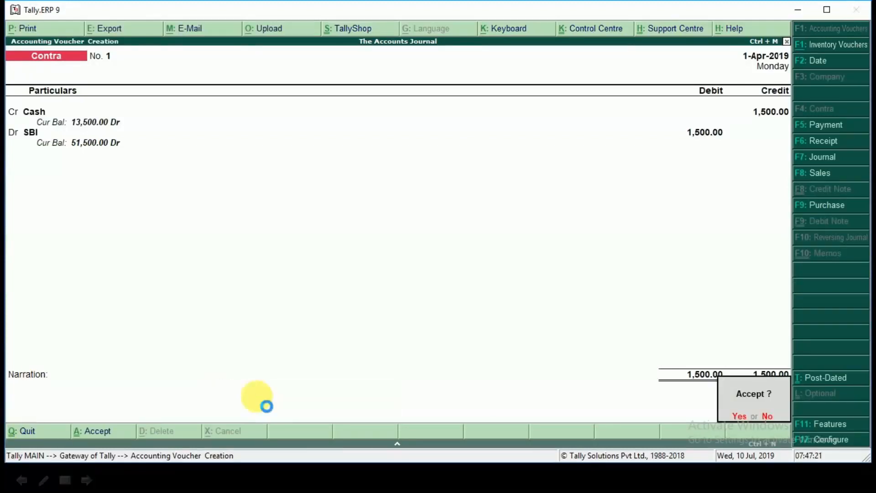
key("Return")
Step: Reveal the fifth transaction on the next slide, then return to Tally.ERP 9 and open a new Sales voucher
key("alt+Tab")
key("Right")
key("Right")
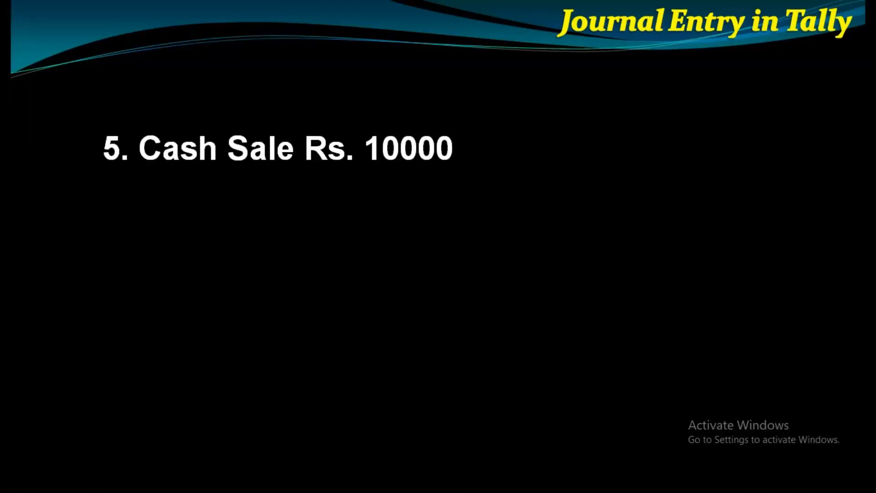
key("alt+Tab")
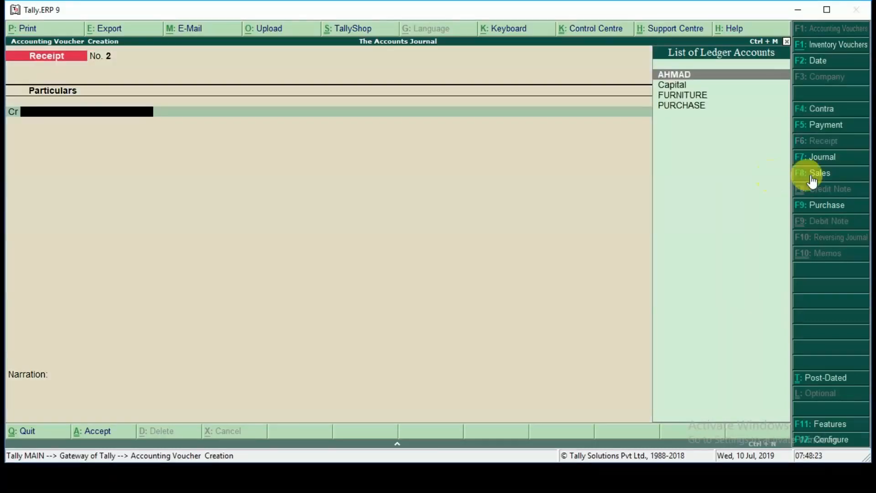
left_click(812, 179)
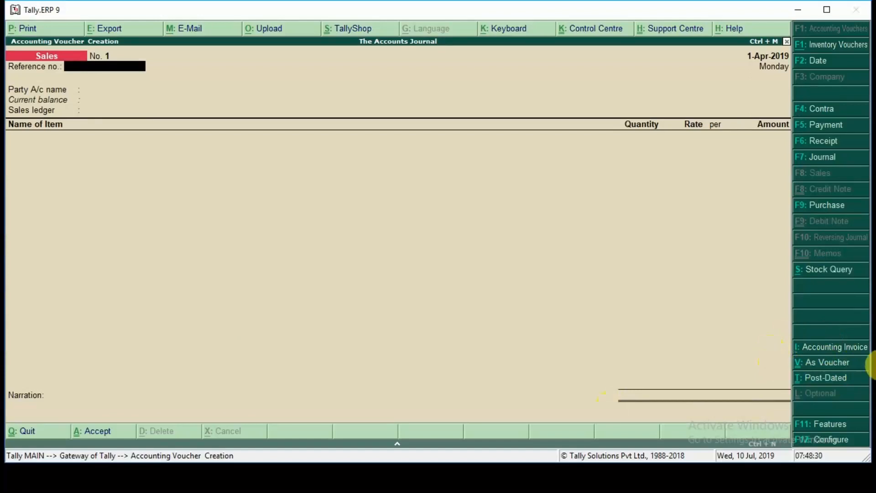
Step: Switch the Sales entry to voucher mode, leave the reference number empty, and debit Cash with 10,000
left_click(866, 363)
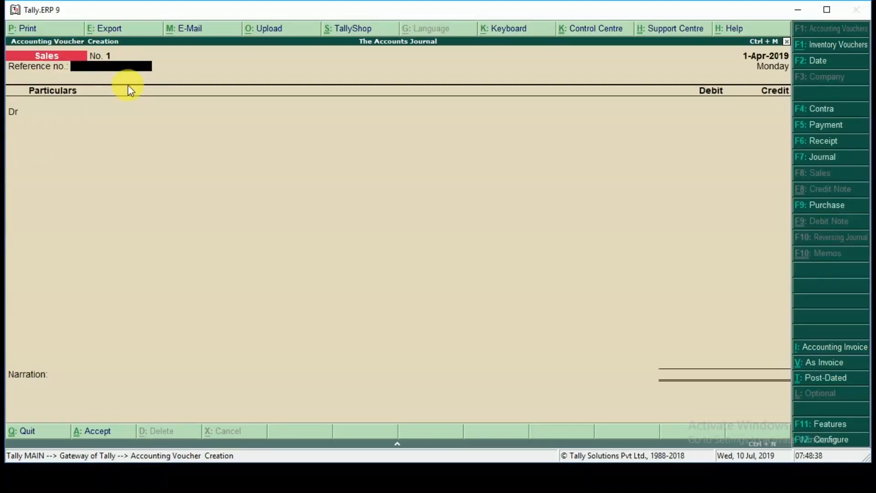
key("Return")
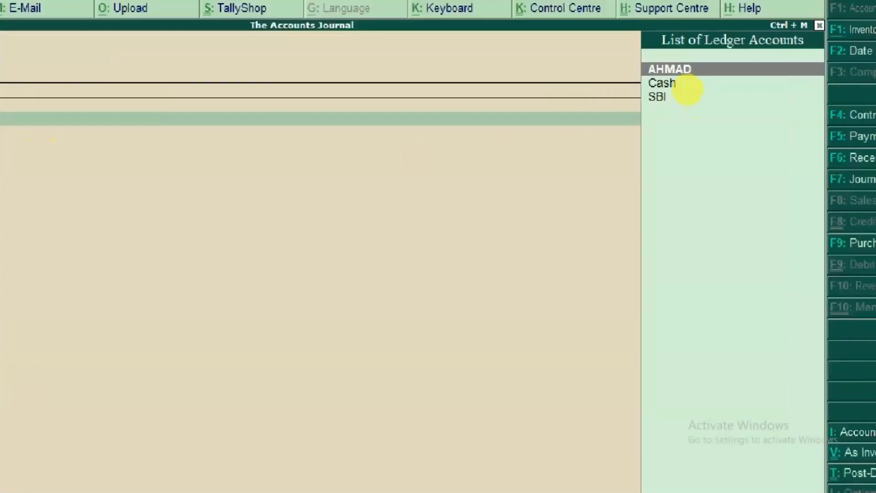
left_click_drag(667, 72, 766, 61)
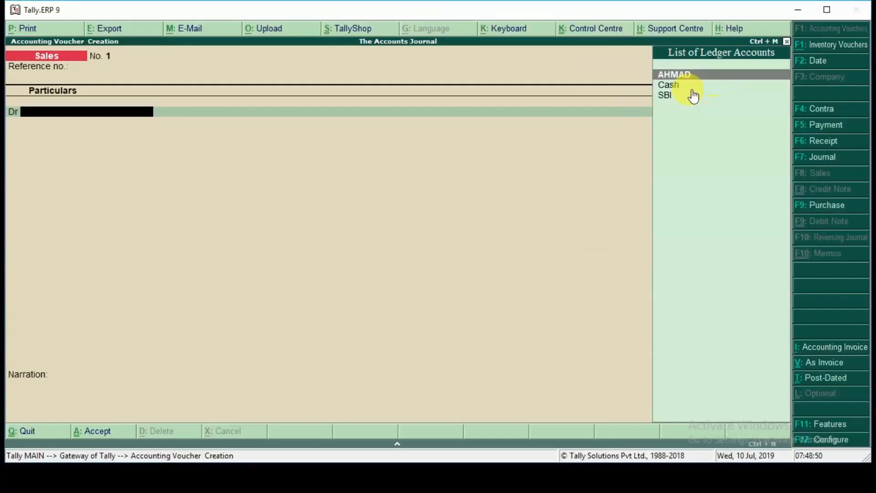
left_click(714, 81)
left_click(714, 82)
key("Return")
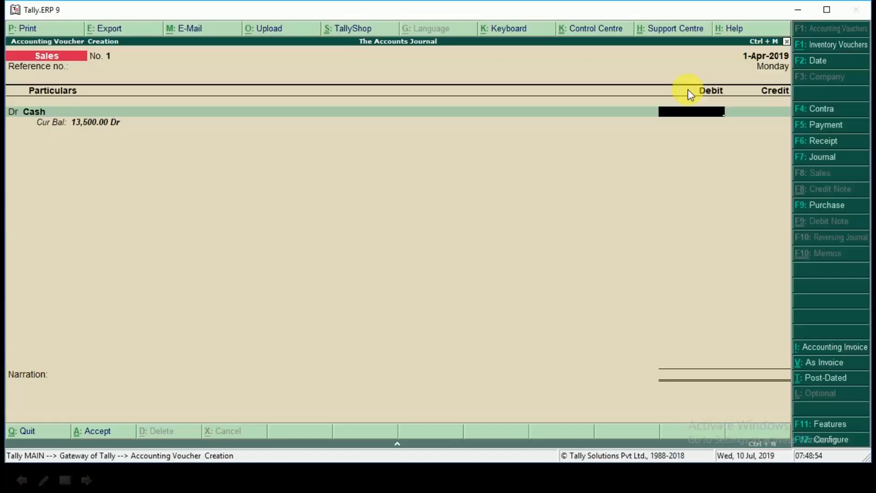
type("10,0")
type("00")
key("Return")
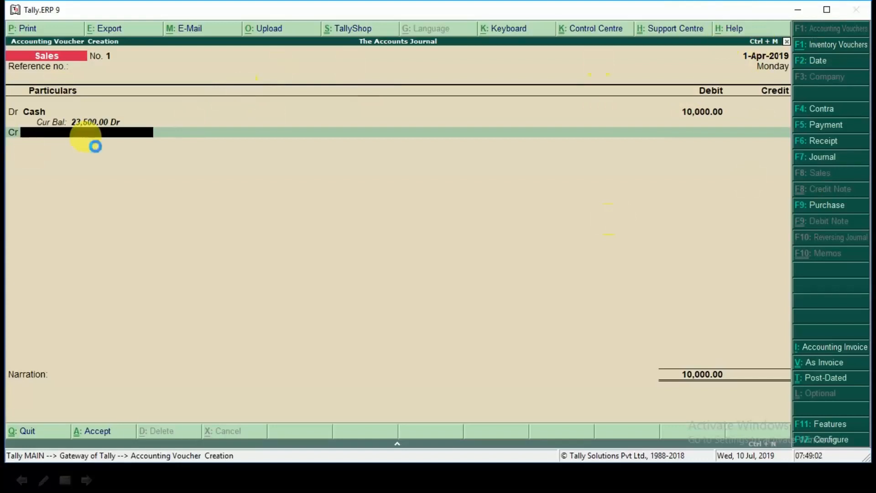
Step: Create a SALES ledger under Sales Accounts from within the voucher, with inventory values affected set to Yes, and use it for the credit line
key("alt+c")
type("SALES")
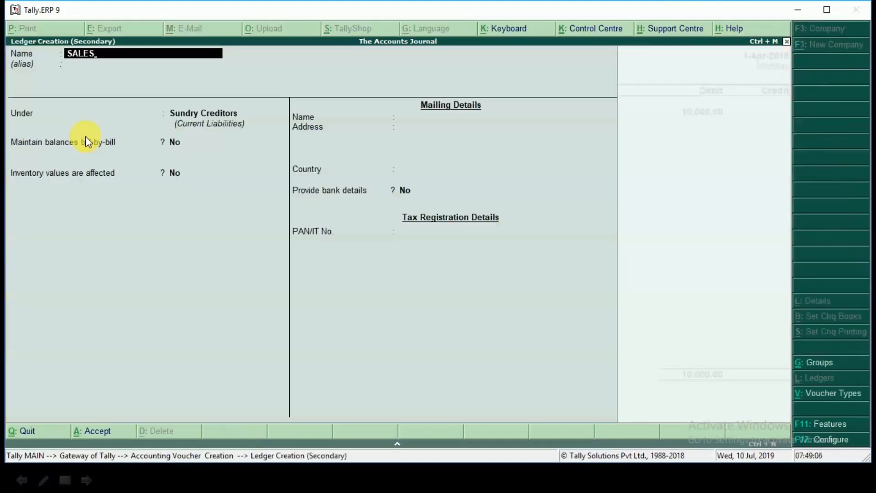
key("Return")
key("Return")
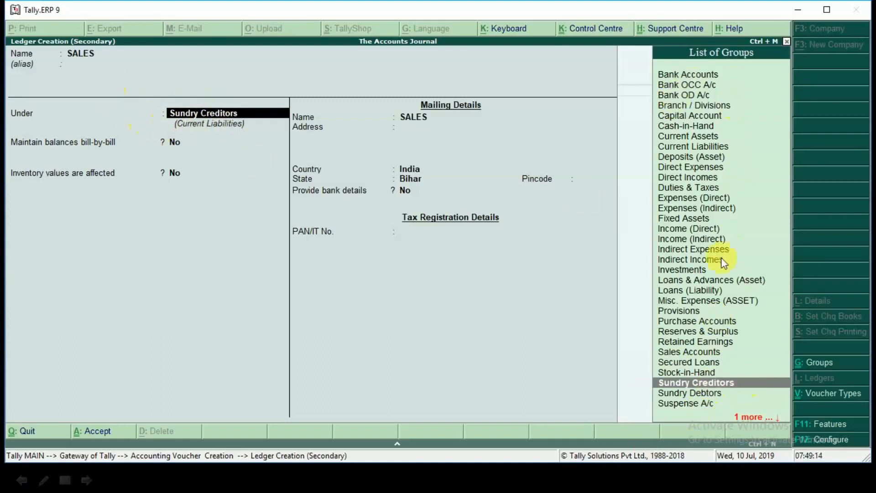
type("S")
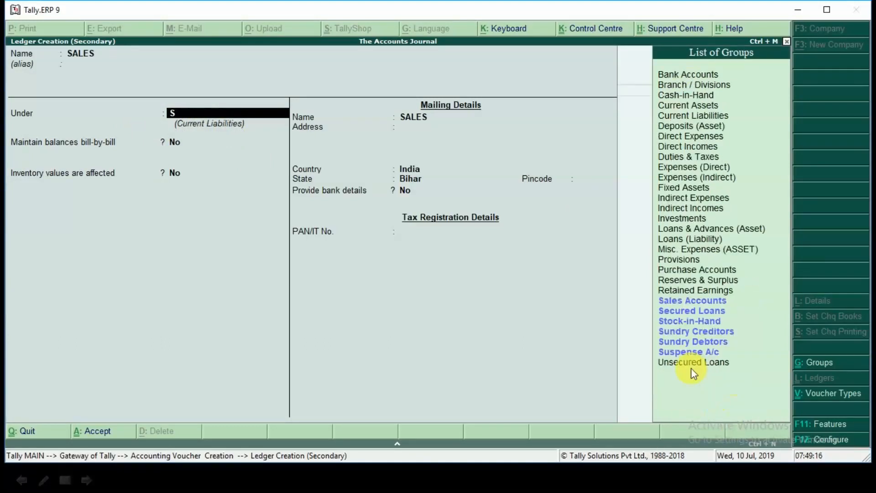
left_click(687, 305)
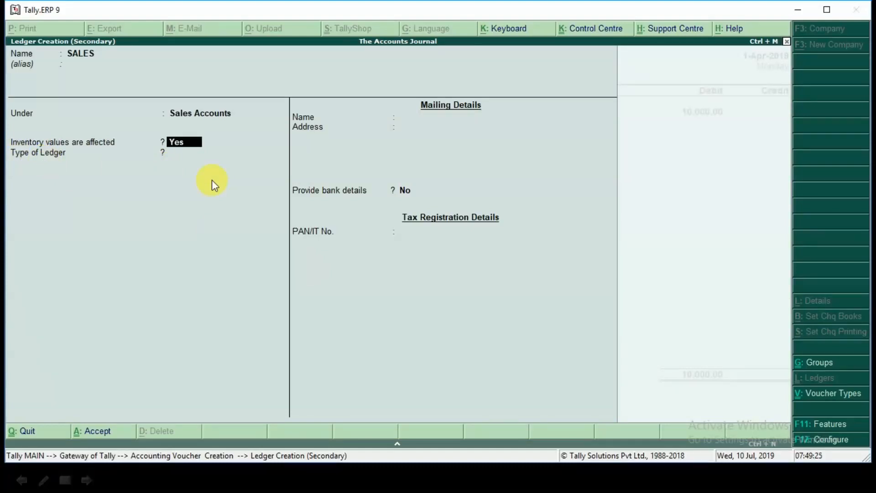
key("Return")
key("Return")
key("Return")
Step: Credit SALES with 10,000, end the inventory allocations without any stock item, and save the sales voucher without a narration
key("Return")
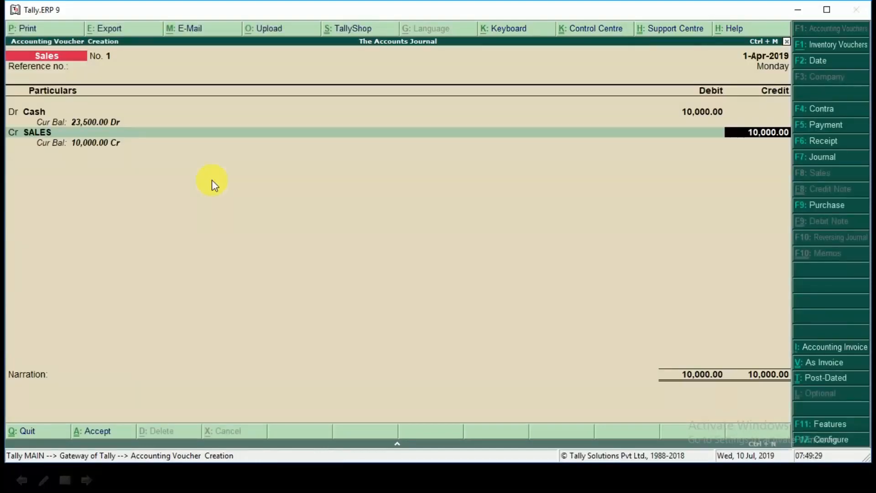
key("BackSpace")
key("Return")
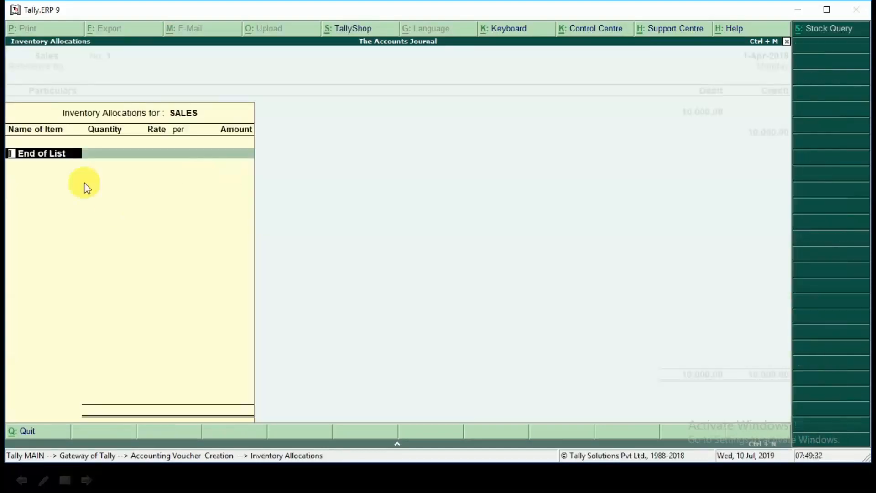
key("space")
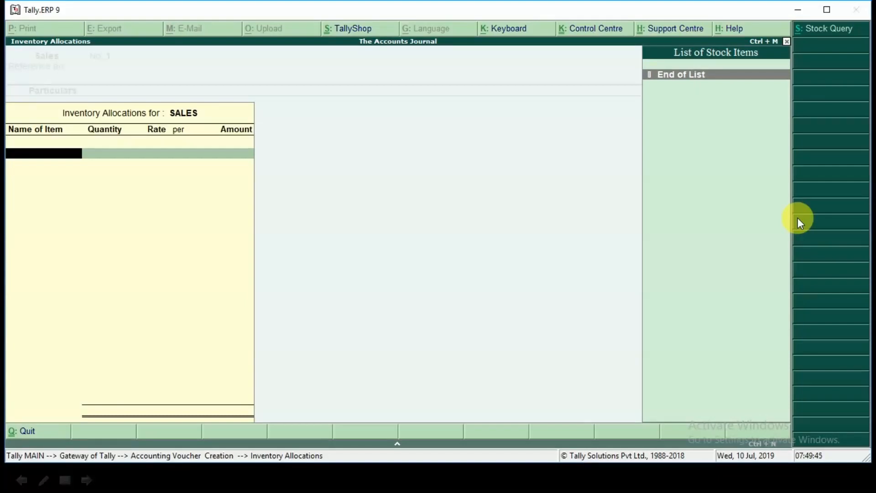
key("Return")
key("Return")
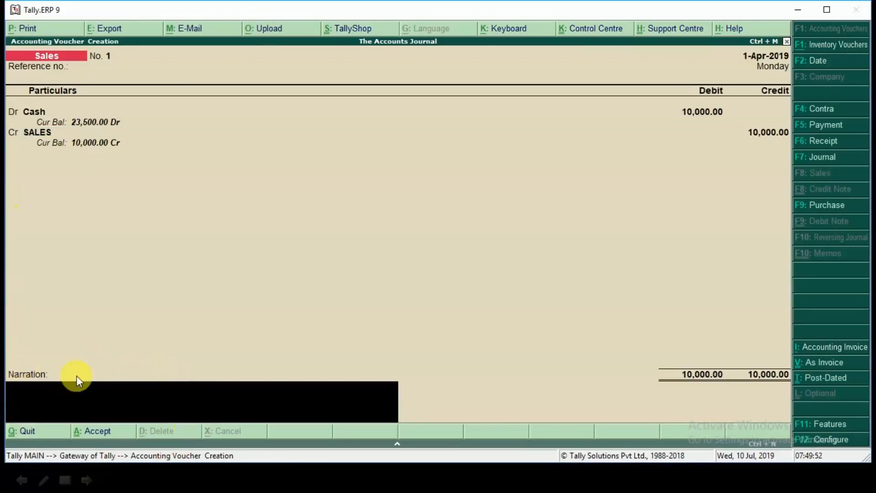
key("Return")
key("Return")
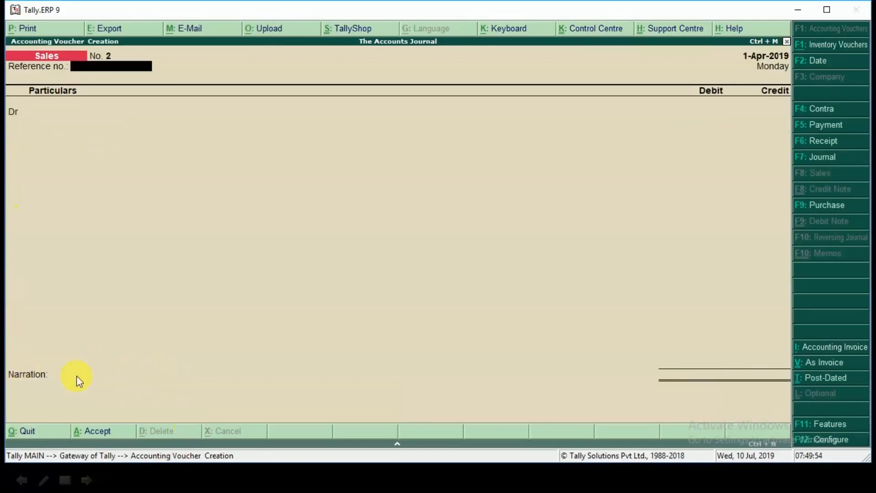
Step: Switch to the slide presentation and reveal the sixth transaction below the cash sale
key("alt+Tab")
left_click(262, 303)
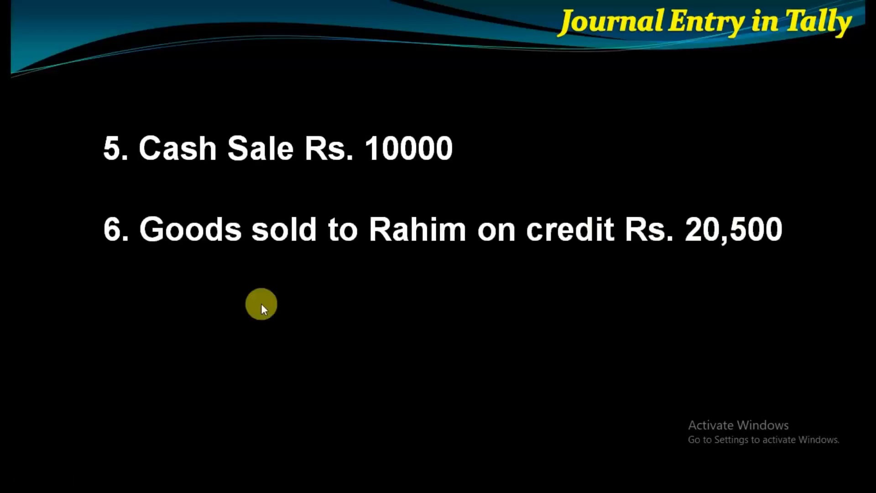
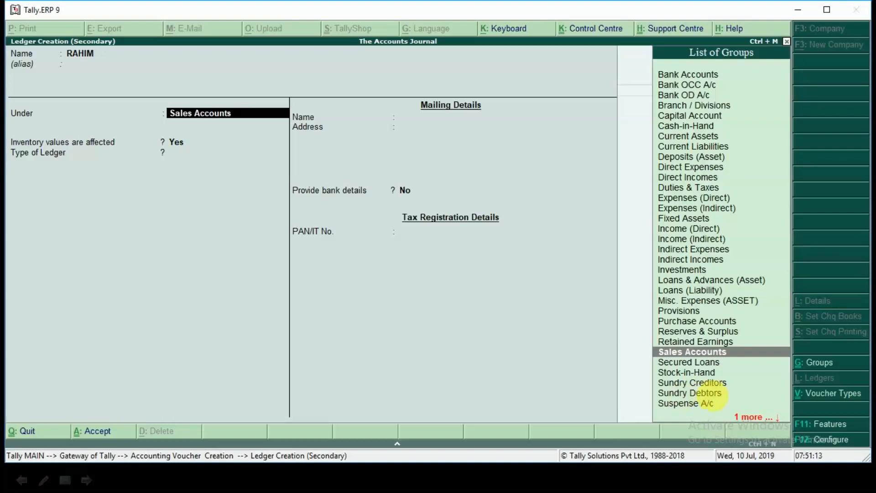
Step: Place the new customer ledger under Sundry Debtors, leaving bill-by-bill balances and inventory values affected set to No
left_click(710, 396)
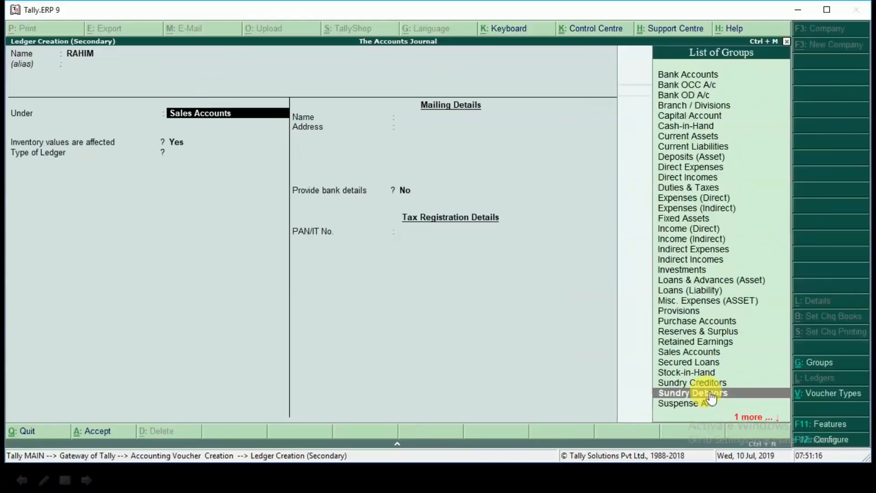
key("Return")
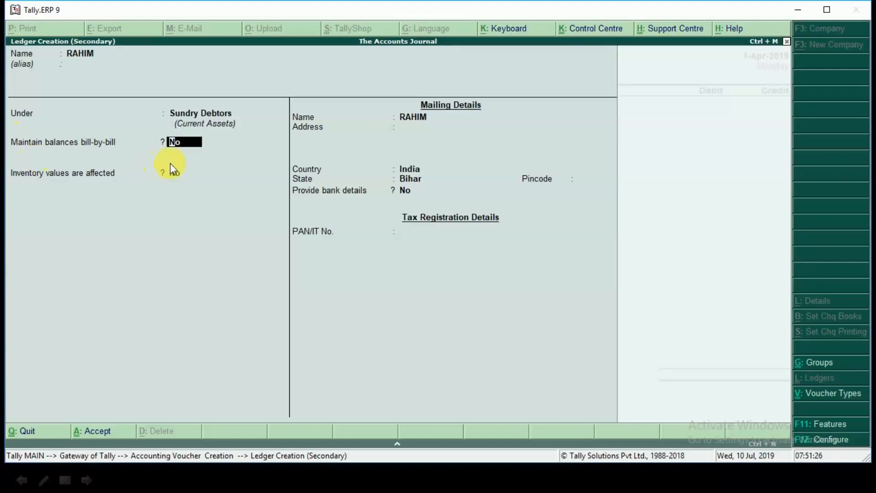
key("Return")
key("Return")
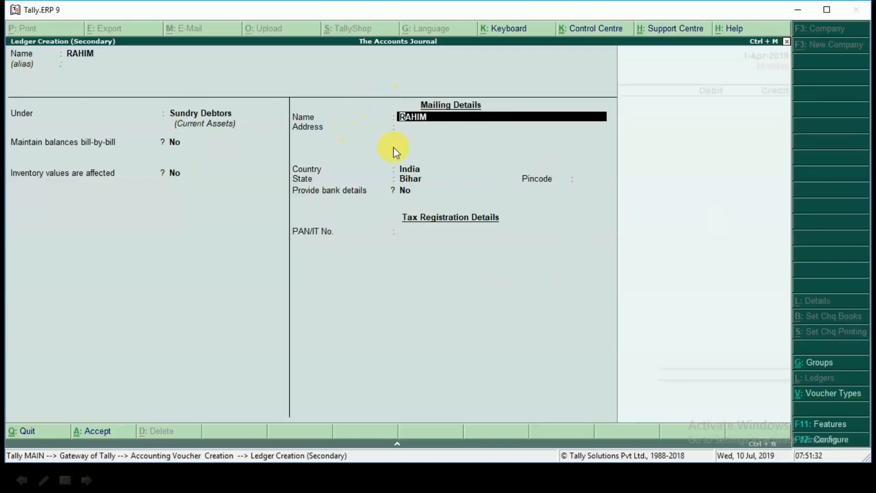
Step: Keep the default mailing details with country India and state Bihar, leave the PAN empty, and save the customer ledger
key("Return")
key("Return")
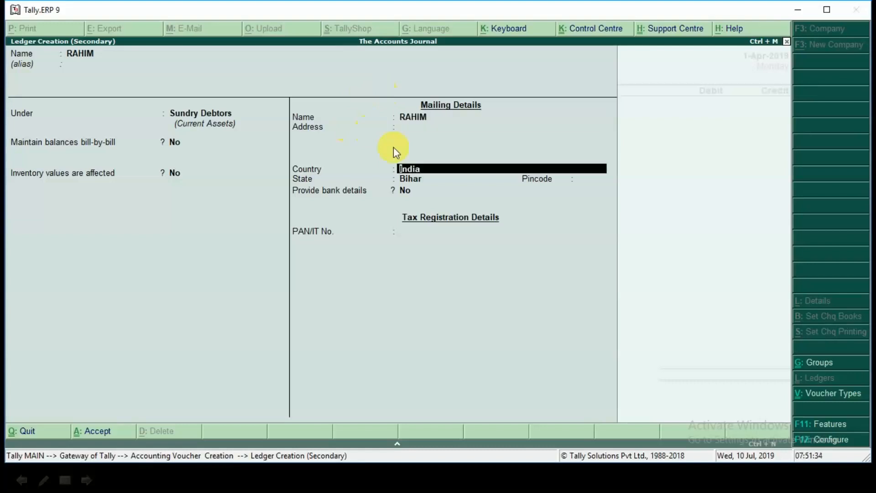
key("Return")
key("Return")
key("Return")
key("Return")
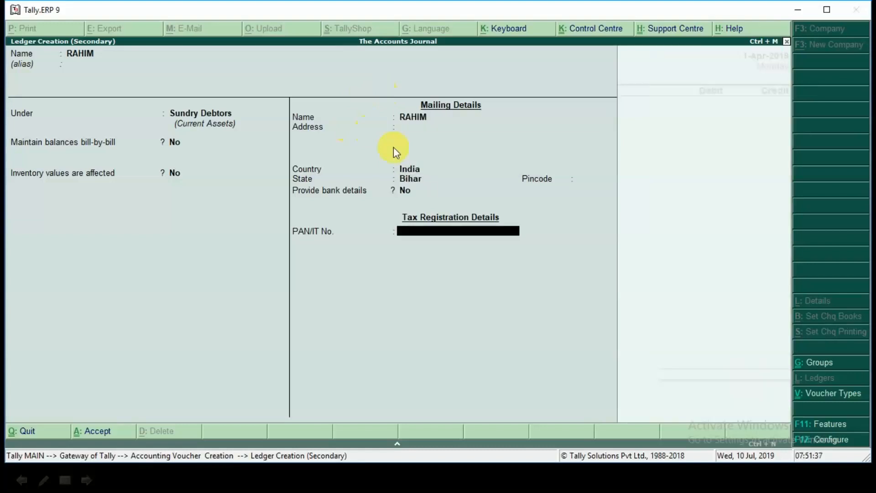
key("Return")
key("Return")
key("ctrl+a")
Step: Check the credit sale amount on the slide and debit the customer's ledger with 20,500 in the sales voucher
key("alt+Tab")
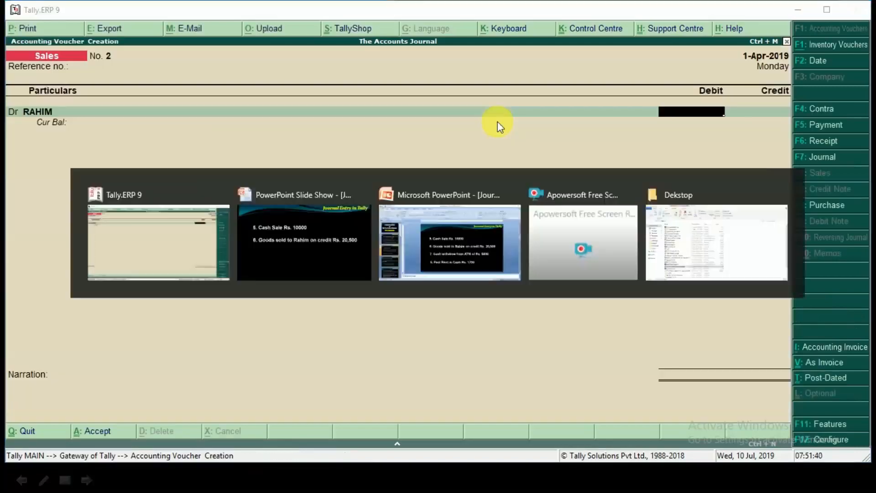
key("alt+Tab")
type("20500")
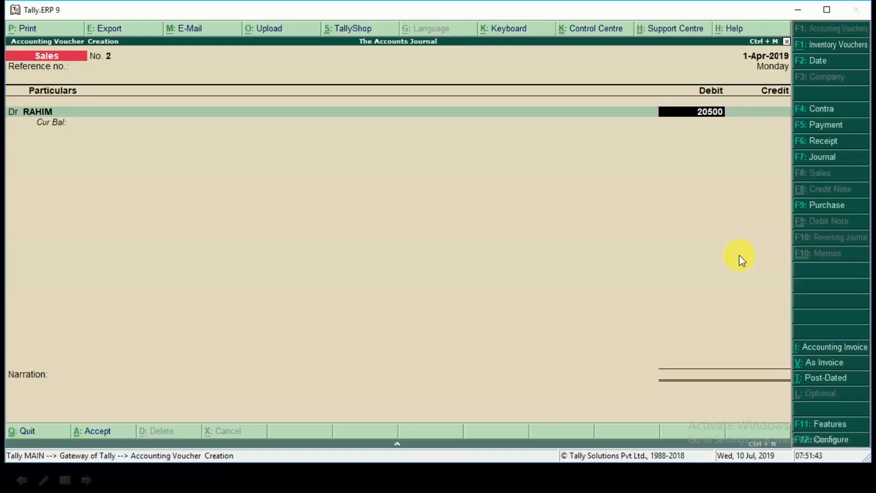
key("Return")
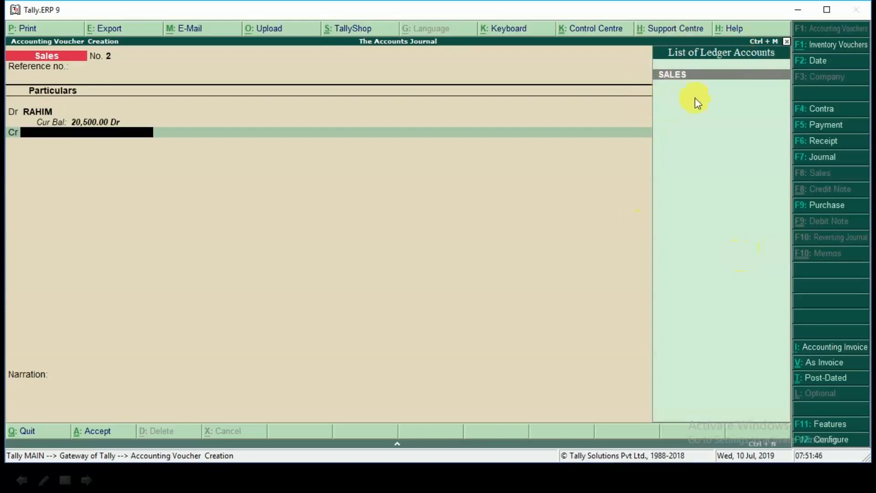
Step: Credit SALES with 20,500 and save the sales voucher without inventory items or a narration
key("Return")
key("Return")
key("Return")
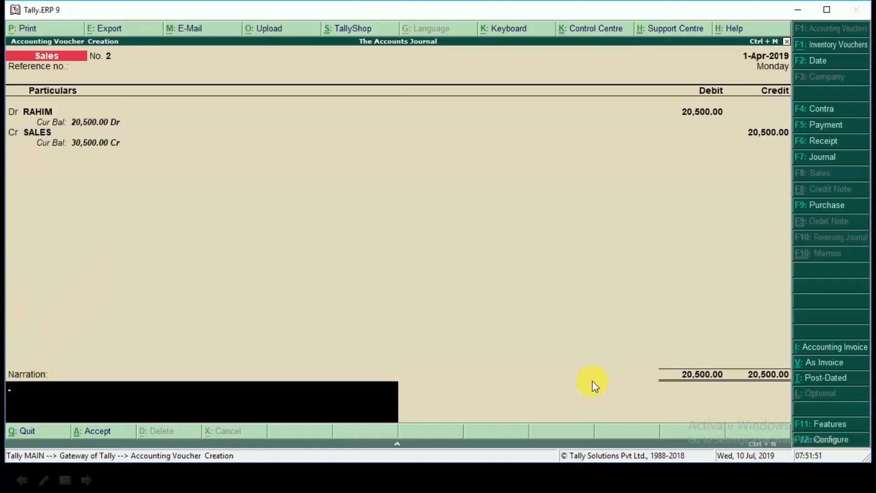
key("Return")
key("Return")
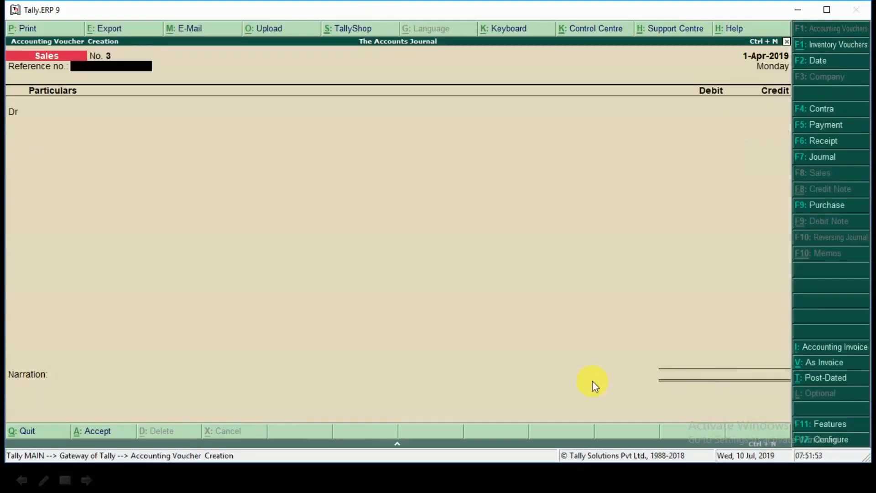
Step: Reveal the seventh transaction in the slide presentation and open a Contra voucher for it in Tally.ERP 9
key("alt+Tab")
key("Right")
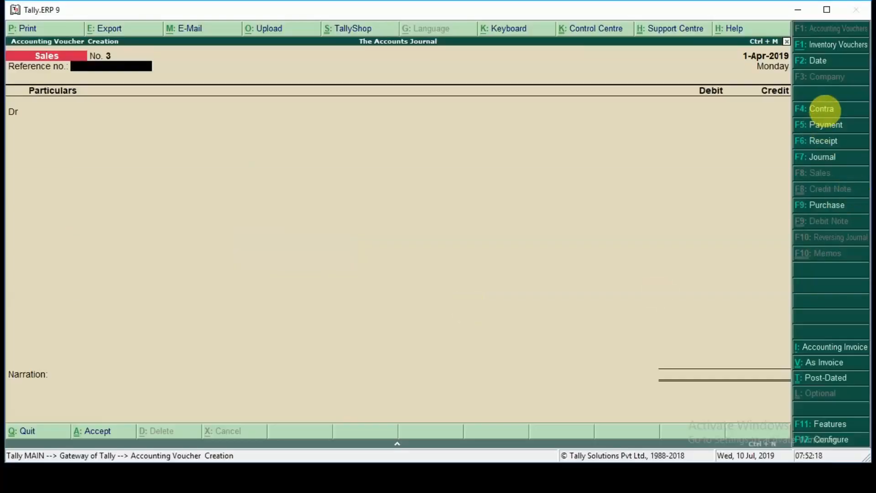
left_click(824, 110)
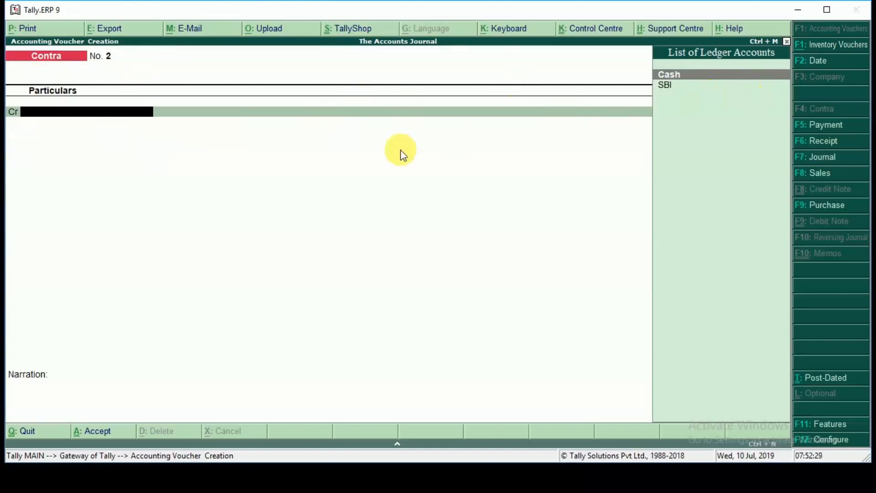
Step: Credit SBI with 5,000 and accept the bank allocation with Cheque as the transaction type
key("Down")
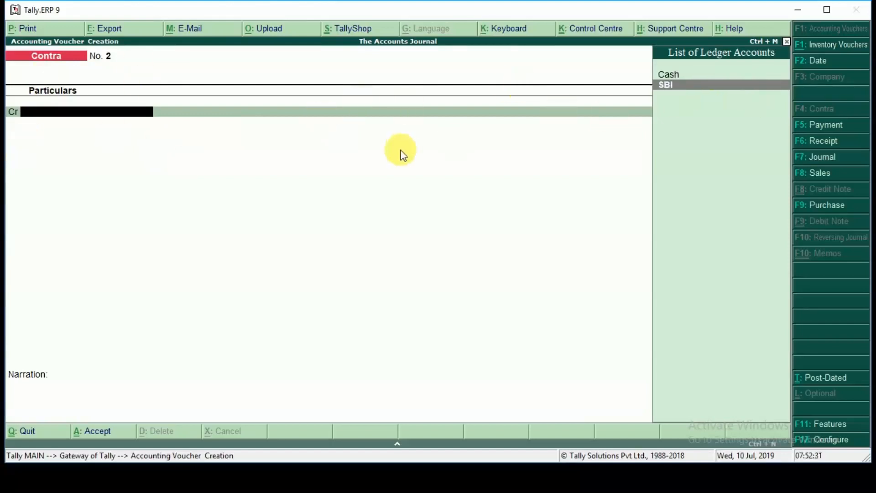
key("Return")
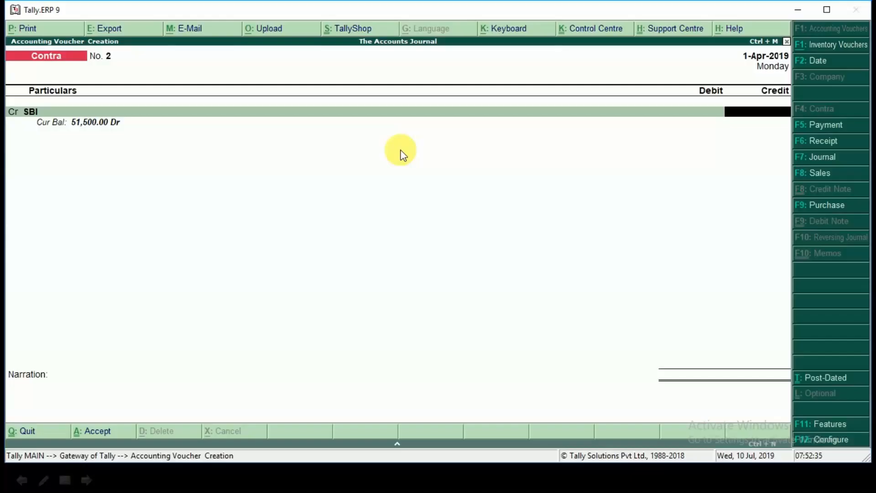
type("5000")
key("Return")
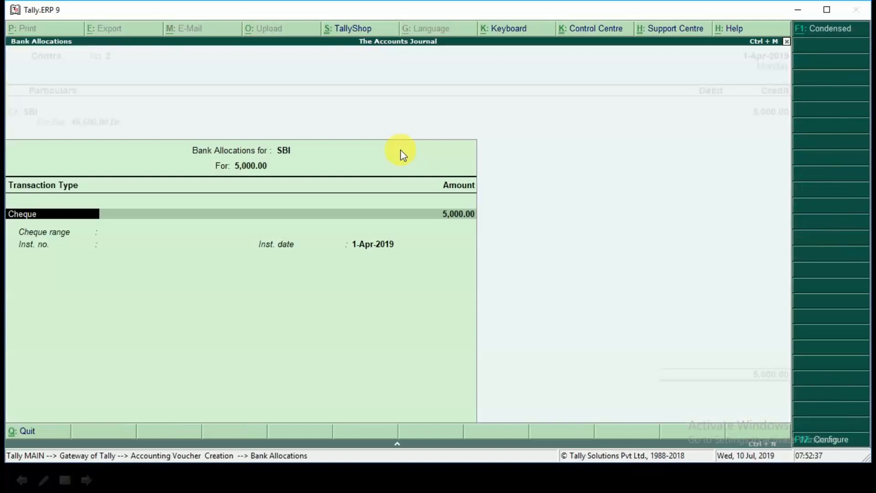
key("Return")
Step: Debit Cash with 5,000 and save the contra voucher without a narration
key("Return")
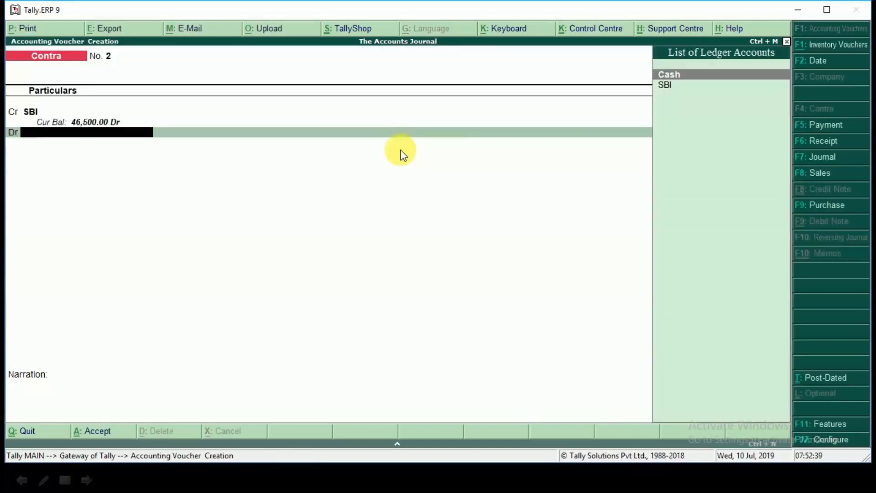
key("Return")
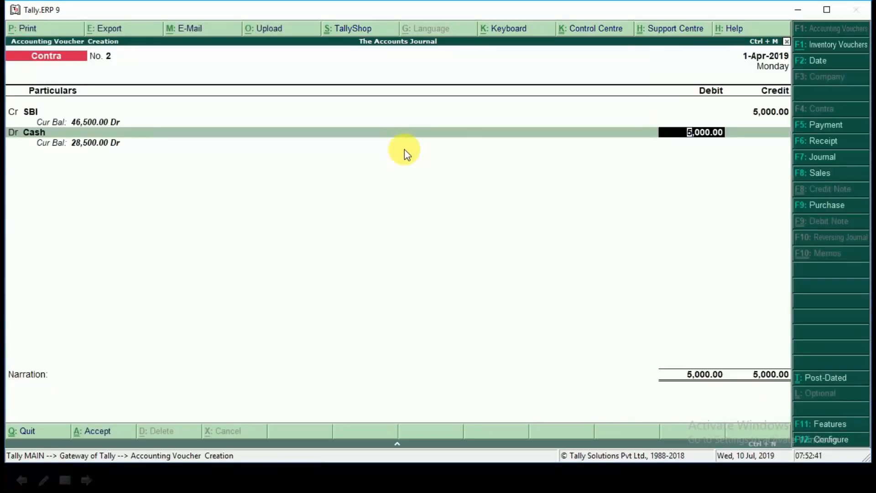
key("Return")
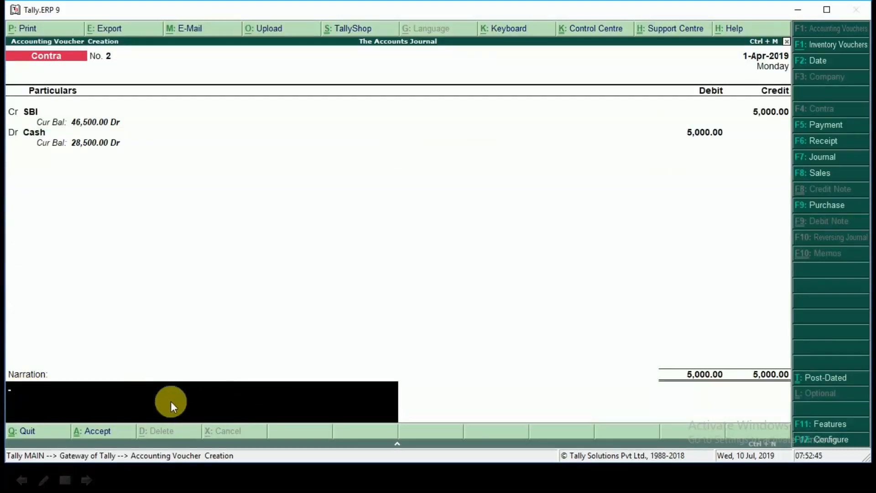
key("Return")
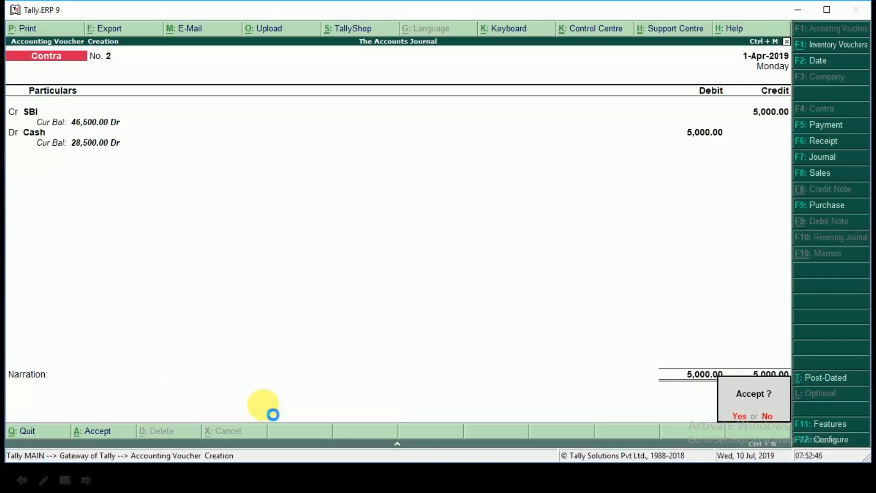
key("Return")
Step: Reveal the eighth transaction in the slide presentation and open a Payment voucher for it in Tally.ERP 9
key("alt+Tab")
left_click(262, 405)
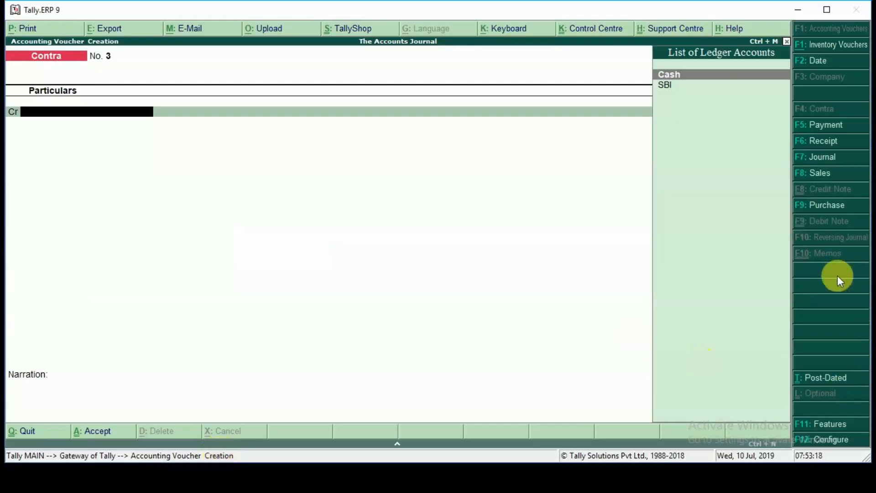
left_click(821, 124)
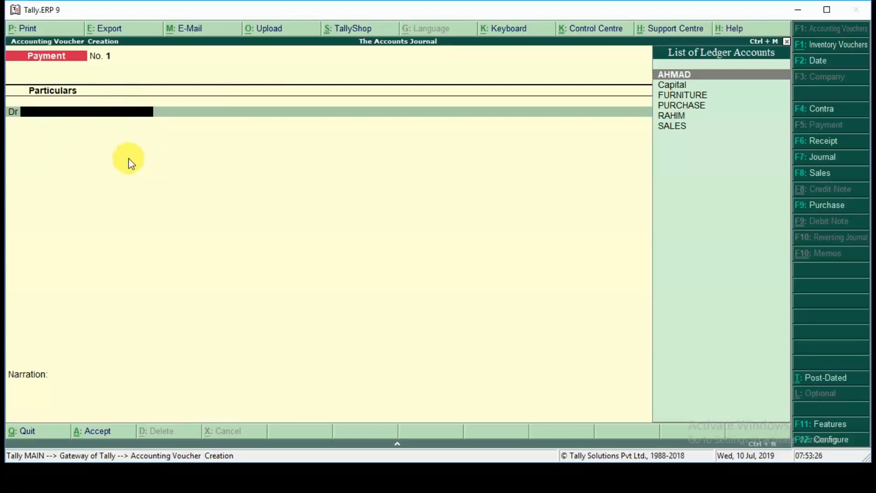
Step: Create a RENT ledger under Indirect Expenses from within the payment voucher and use it for the debit line
key("alt+c")
type("RENT")
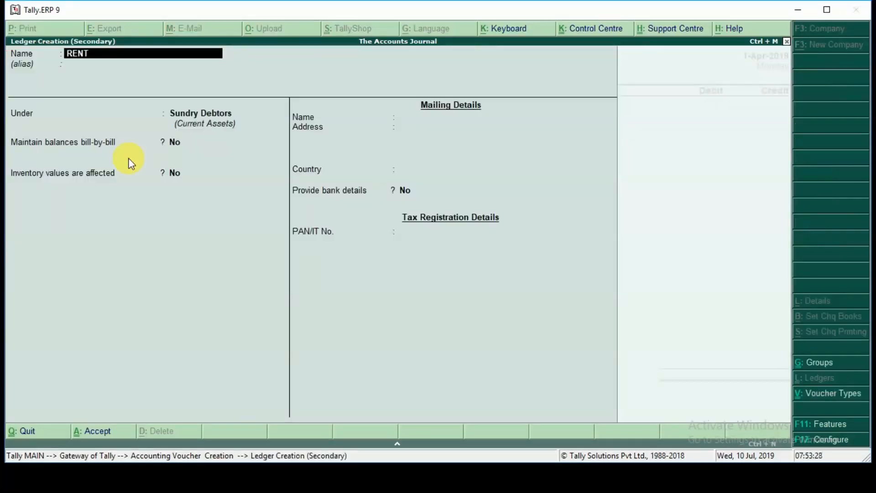
key("Return")
key("Return")
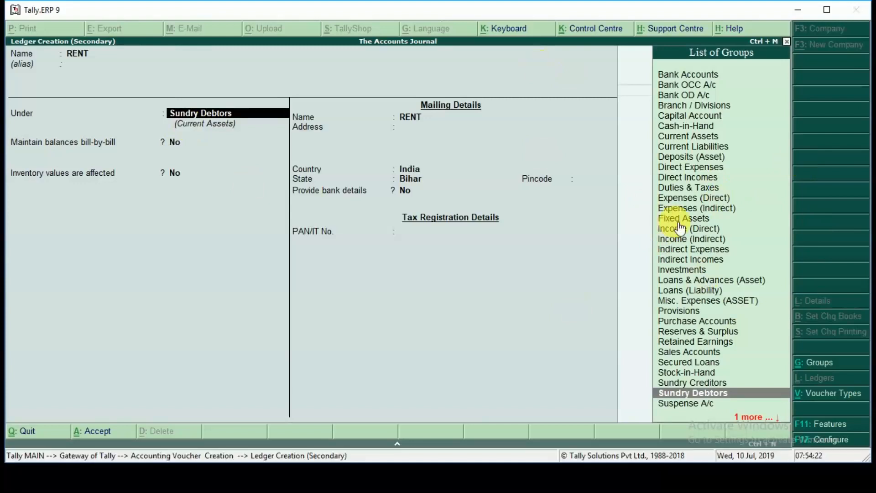
type("IN")
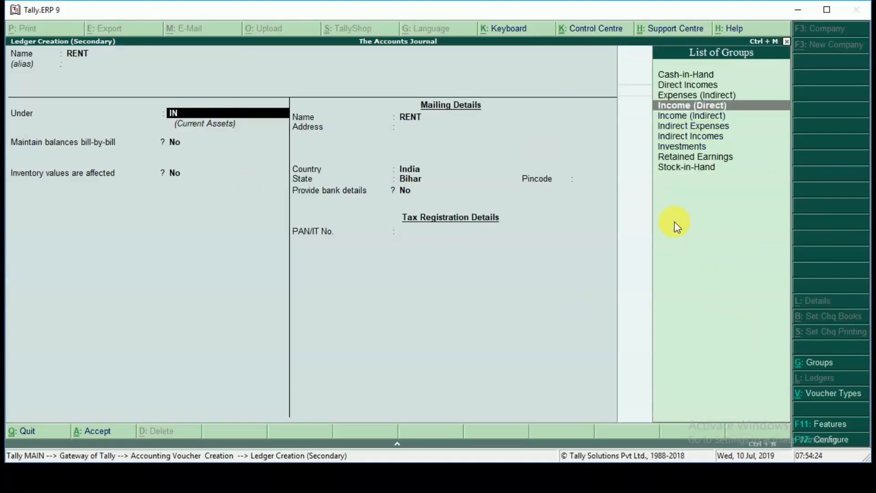
key("Down")
key("Down")
key("Return")
key("Return")
key("Return")
key("Return")
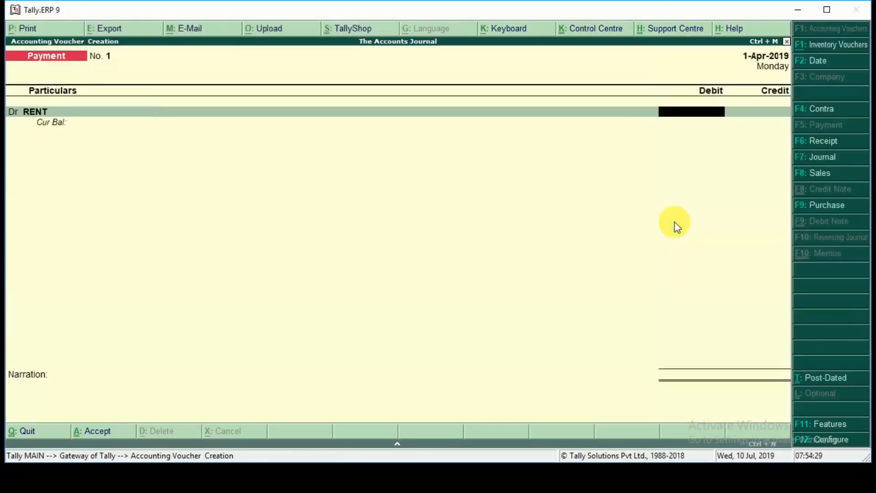
Step: Check the rent amount on the slide and debit RENT with 1,700
key("alt+Tab")
key("alt+Tab")
type("1700")
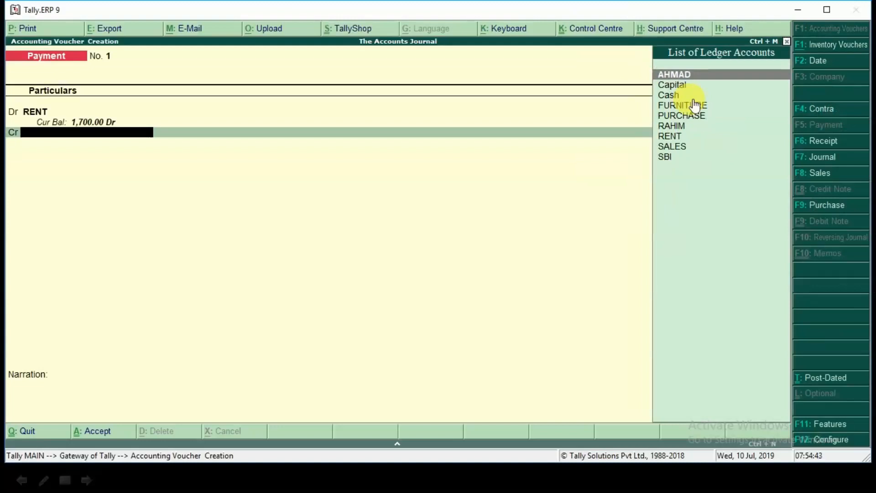
Step: Credit Cash with 1,700 and save the payment voucher without a narration
key("Down")
key("Down")
key("Return")
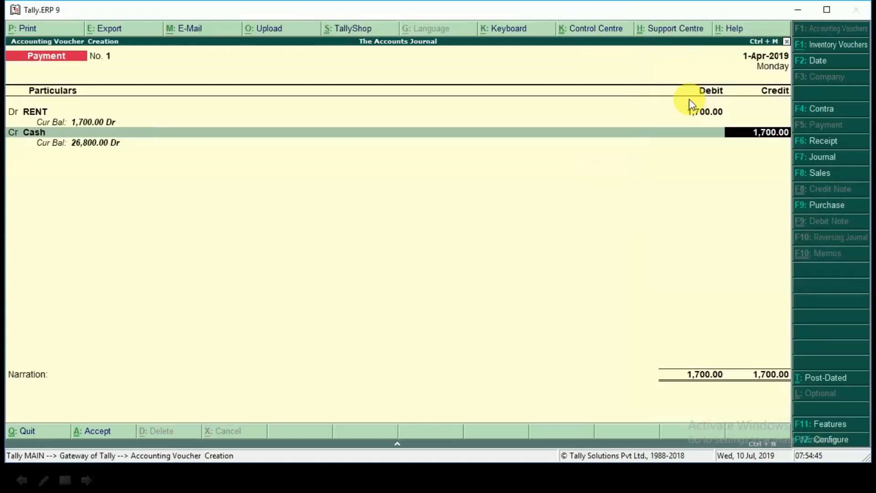
key("Return")
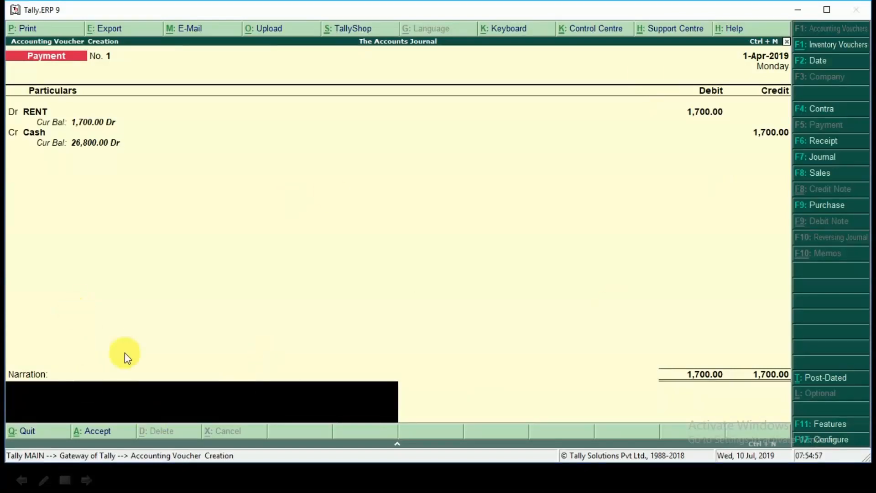
key("Return")
Step: Switch to the slide presentation and reveal the ninth transaction
key("alt+Tab")
key("Return")
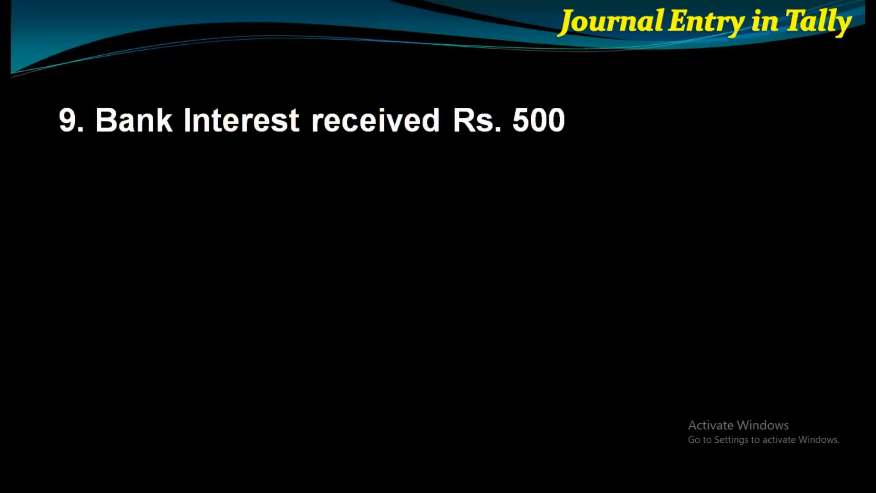
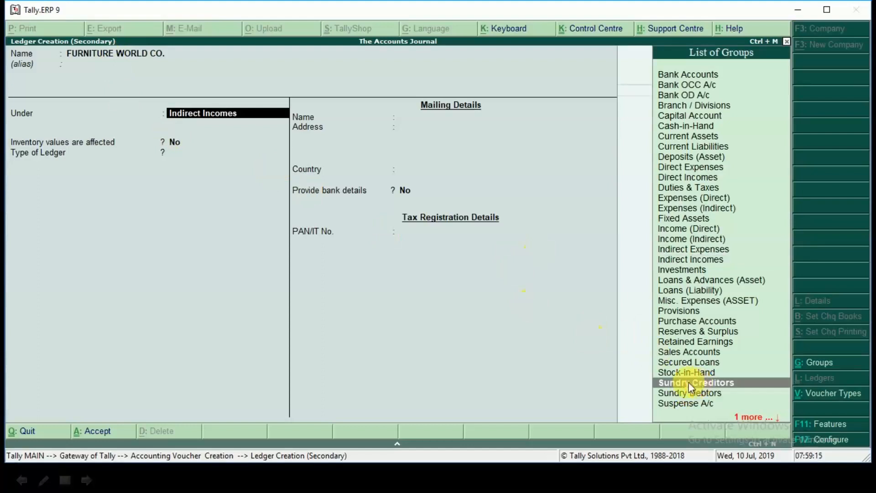
Step: Place the FURNITURE WORLD CO. ledger under Sundry Creditors and save the furniture journal voucher without a narration
left_click(658, 383)
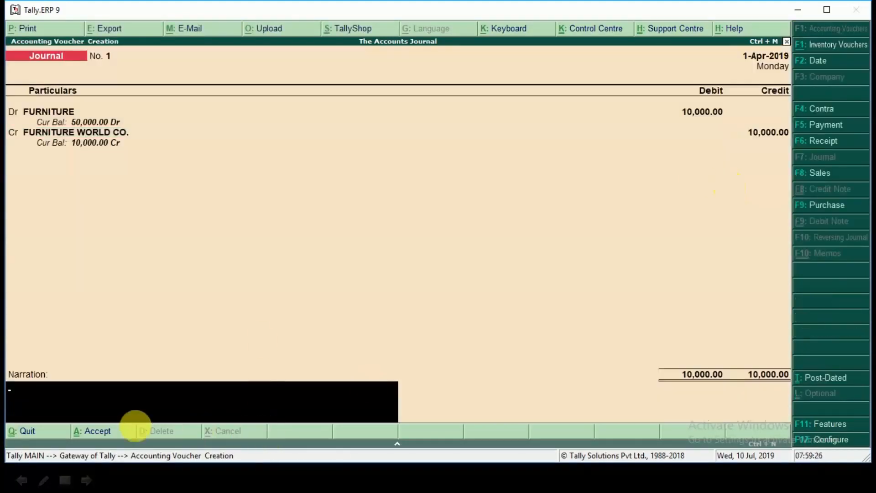
key("Return")
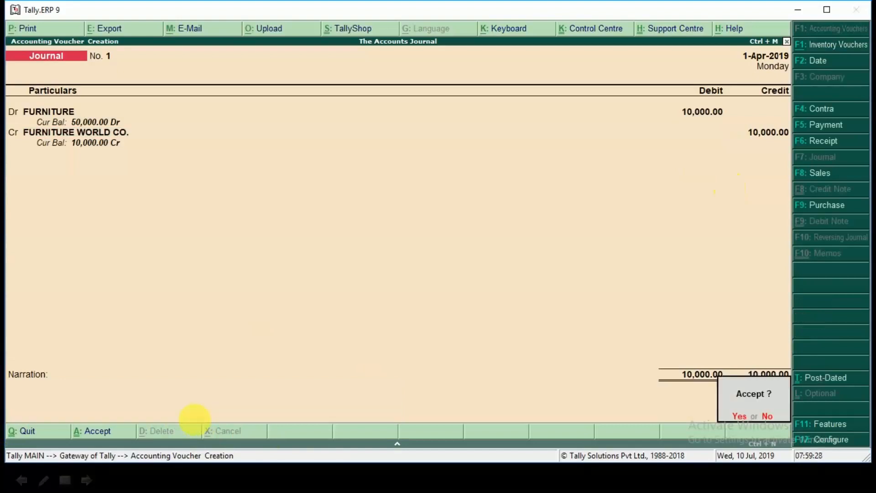
key("Return")
Step: Switch to the slide presentation and reveal the eleventh transaction
key("alt+Tab")
left_click(196, 420)
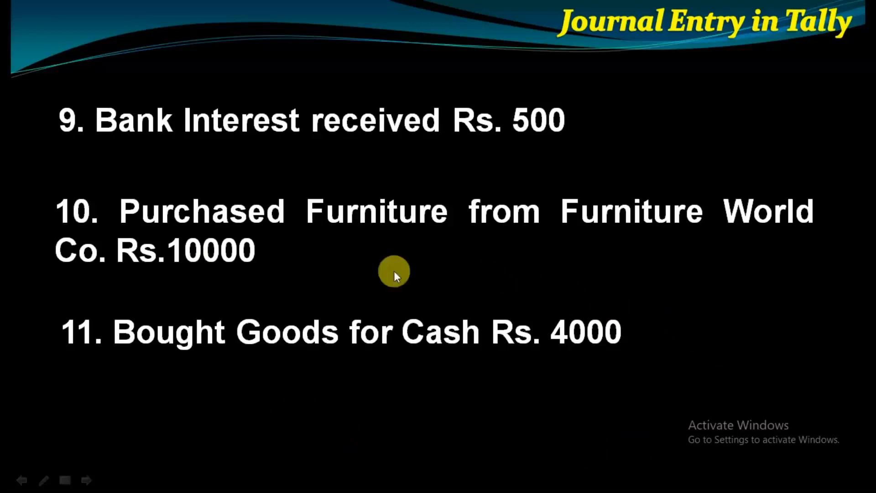
Step: Switch back to Tally.ERP 9 and start a purchase in voucher mode with supplier invoice number 2561, dated 1-Apr-2019
key("alt+Tab")
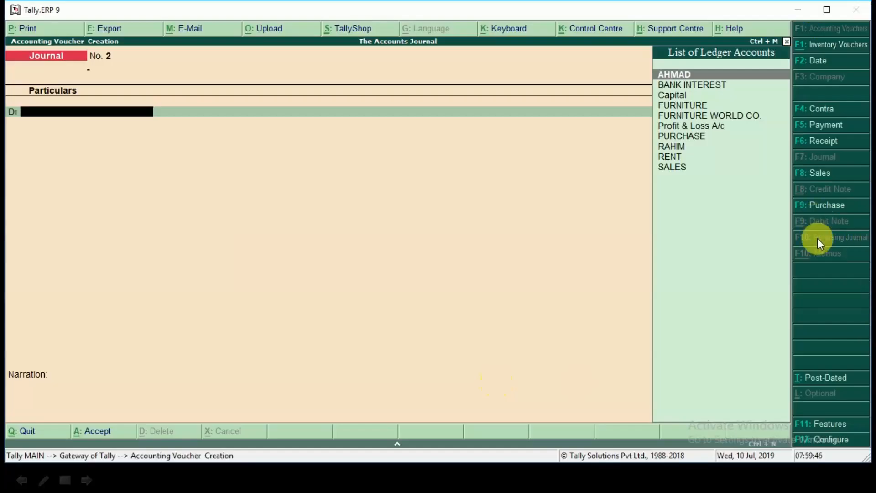
key("F9")
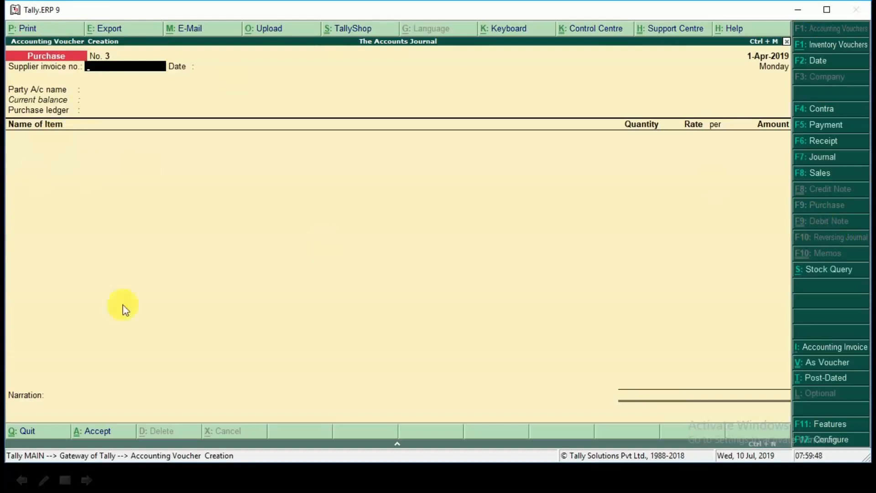
key("ctrl+v")
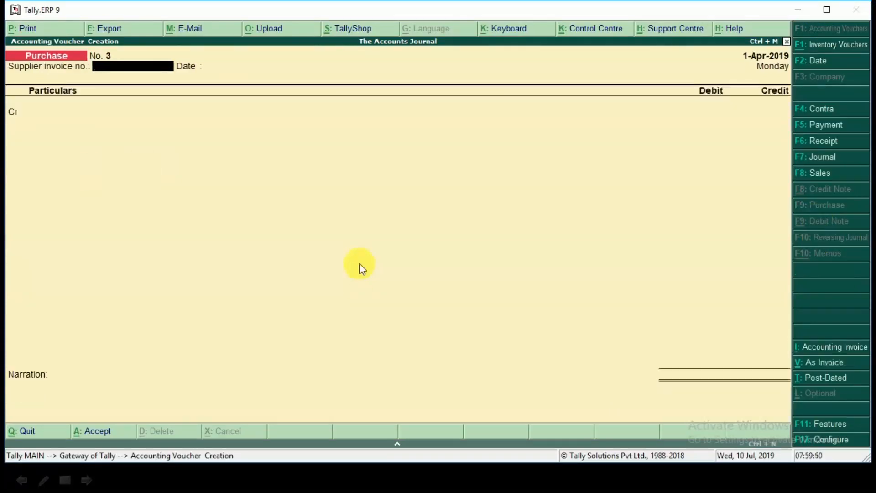
type("2561")
key("Return")
key("Return")
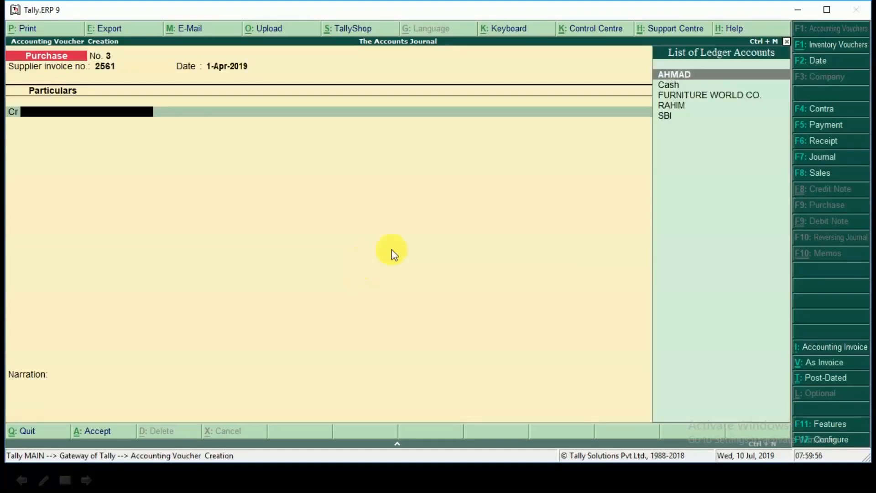
Step: Credit Cash in the purchase voucher with 4,000, checking the amount on the slide
key("Down")
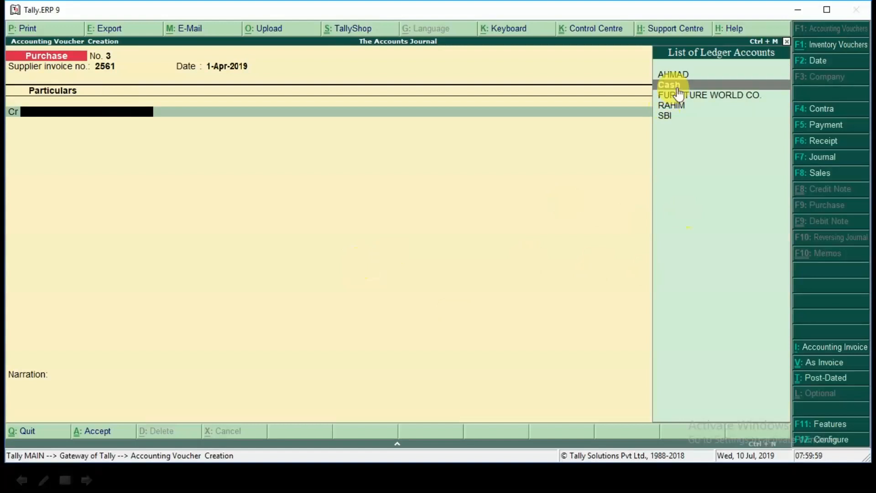
key("Return")
key("ctrl+a")
key("alt+Tab")
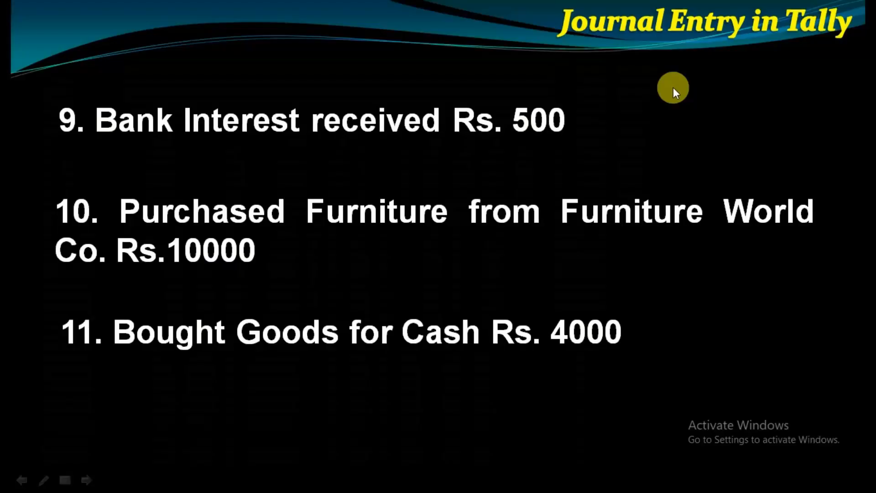
key("alt+Tab")
type("4000")
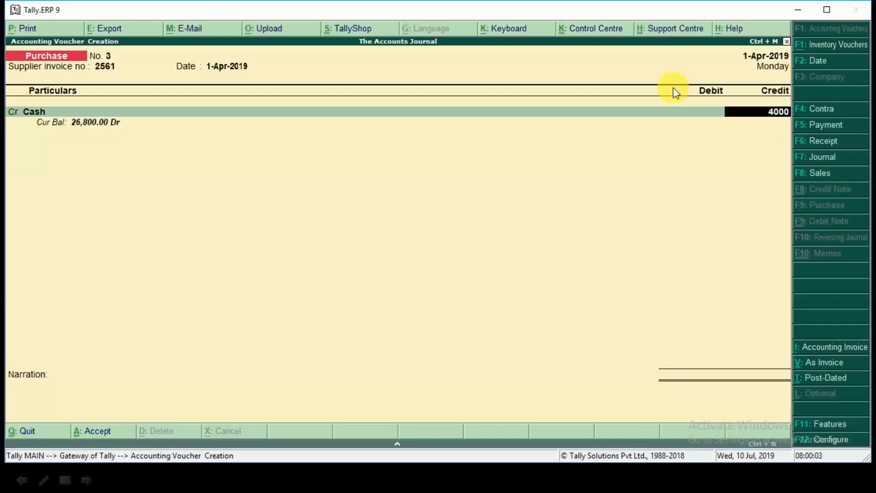
Step: Debit PURCHASE with 4,000 without allocating inventory items, and save the purchase voucher without a narration
key("Return")
type("pur")
key("Return")
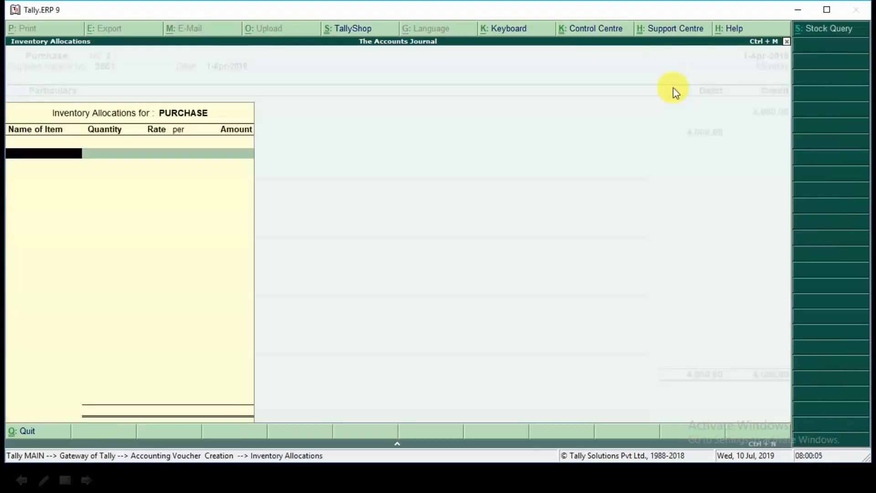
key("Return")
key("Return")
key("Return")
key("Return")
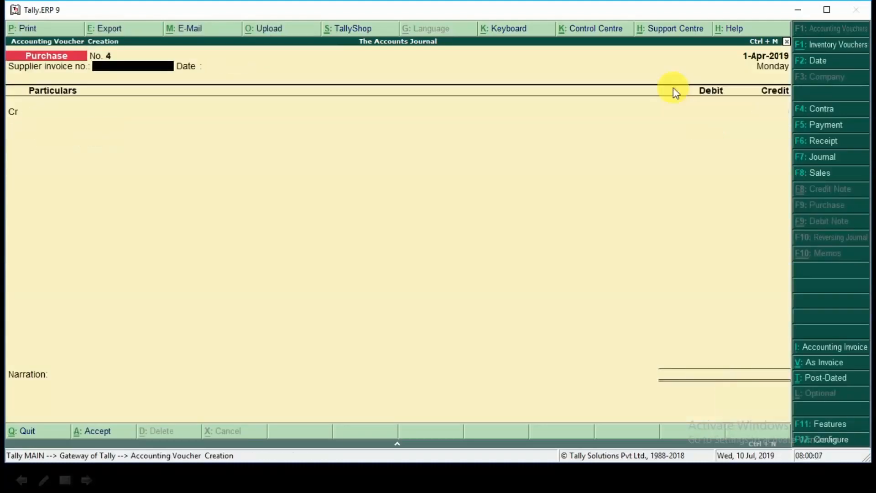
Step: Switch to the slide presentation and advance to the next transaction
key("alt+Tab")
key("Right")
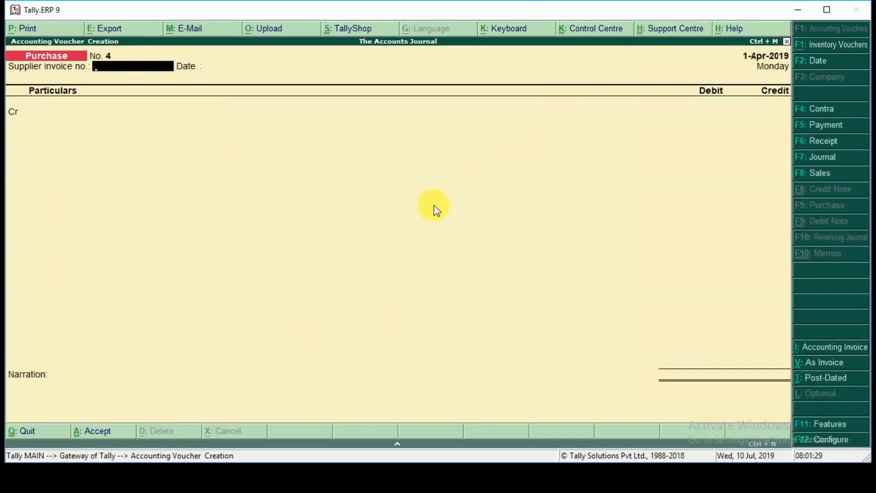
Step: Enable debit and credit notes in the company's accounting features, both recorded in invoice mode, and save the settings
key("F11")
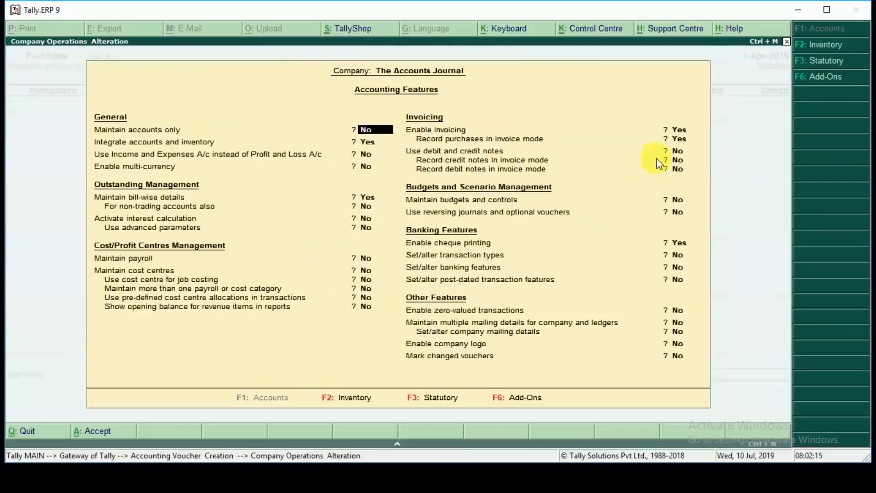
left_click(670, 152)
key("y")
key("y")
key("y")
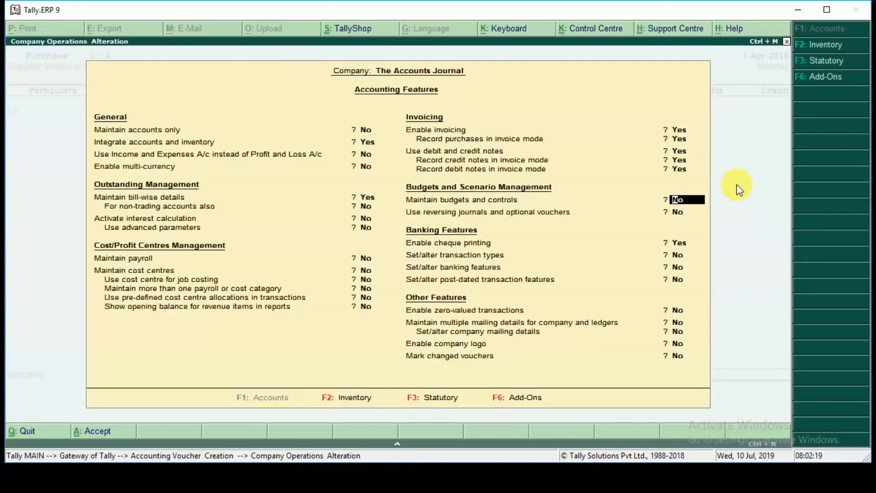
key("ctrl+a")
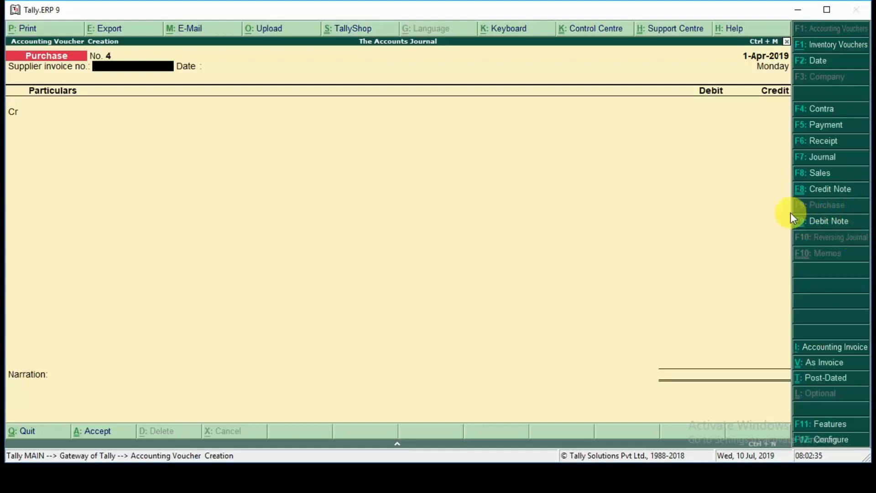
Step: Start a debit note voucher with original invoice number 250, dated 1-Apr-2019
left_click(820, 228)
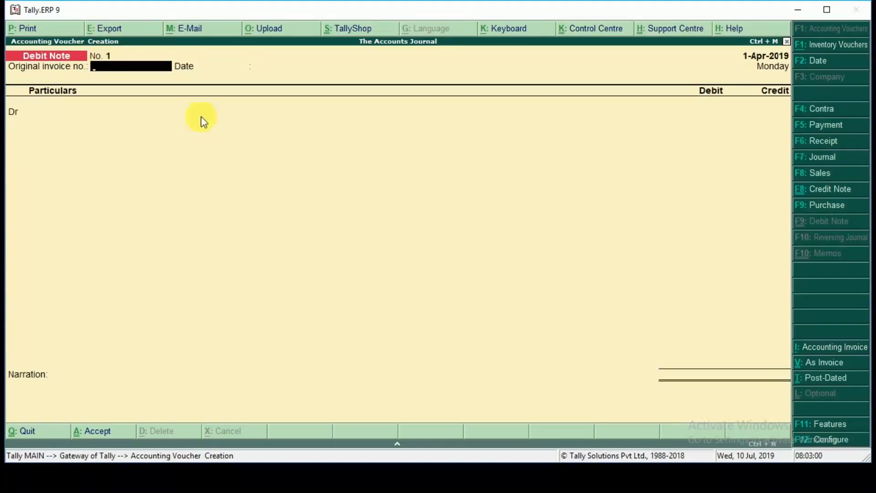
type("250")
key("Return")
key("Return")
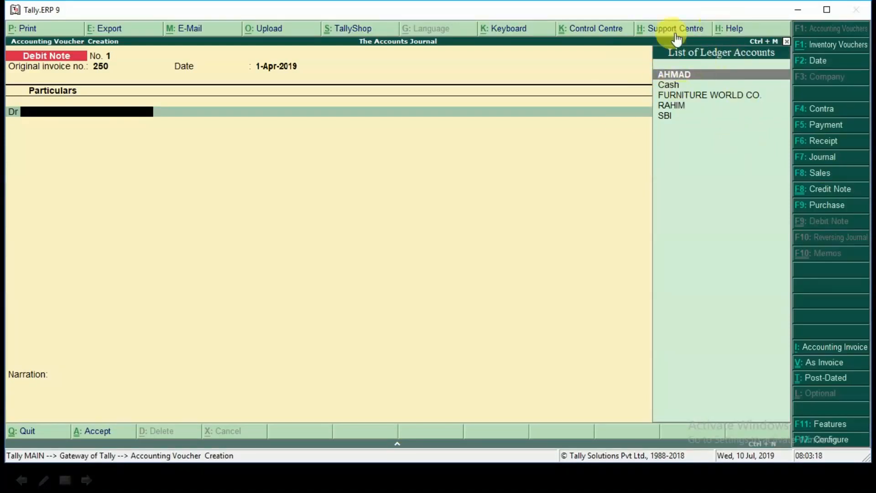
Step: Debit the supplier's ledger with 500 in the debit note, keeping the default party details
key("Return")
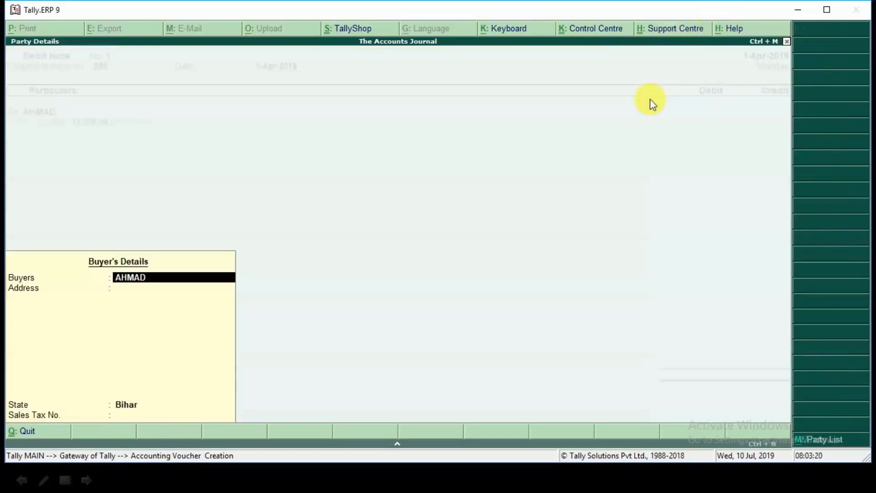
type("500")
key("Return")
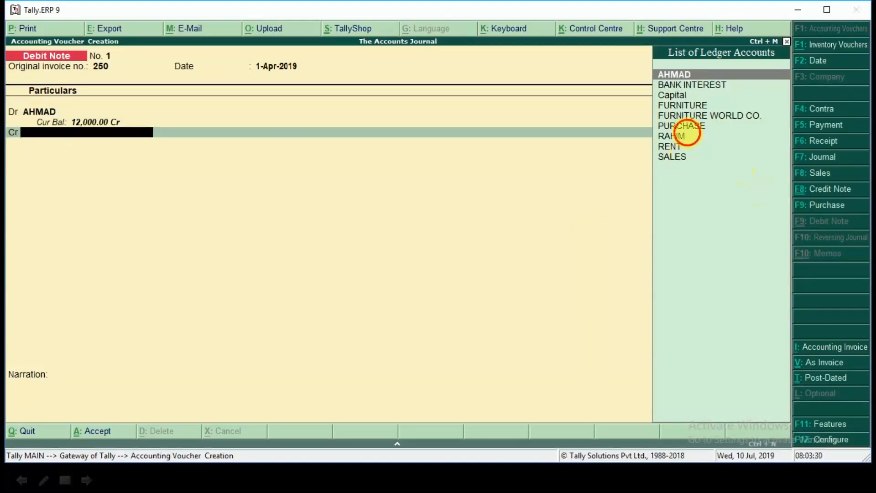
Step: Create a PURCHASE RETURN ledger under Purchase Accounts from within the debit note and use it for the credit line
left_click(692, 135)
left_click(687, 126)
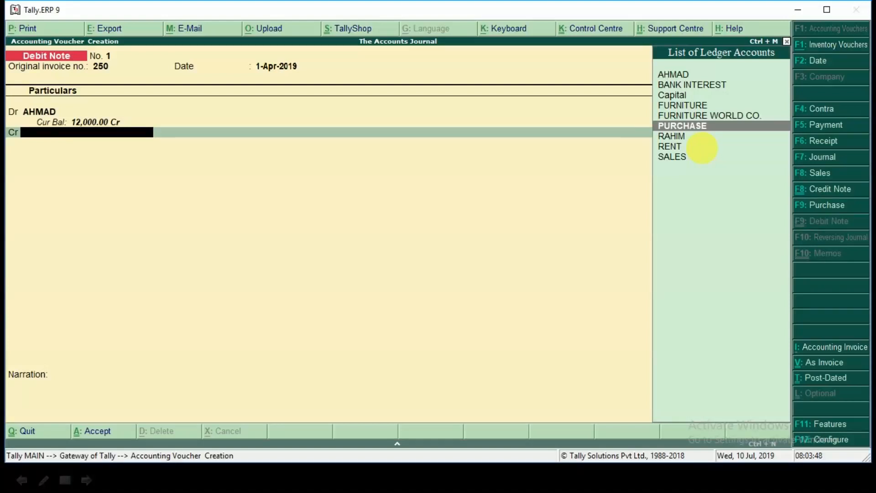
key("alt+c")
type("PUR")
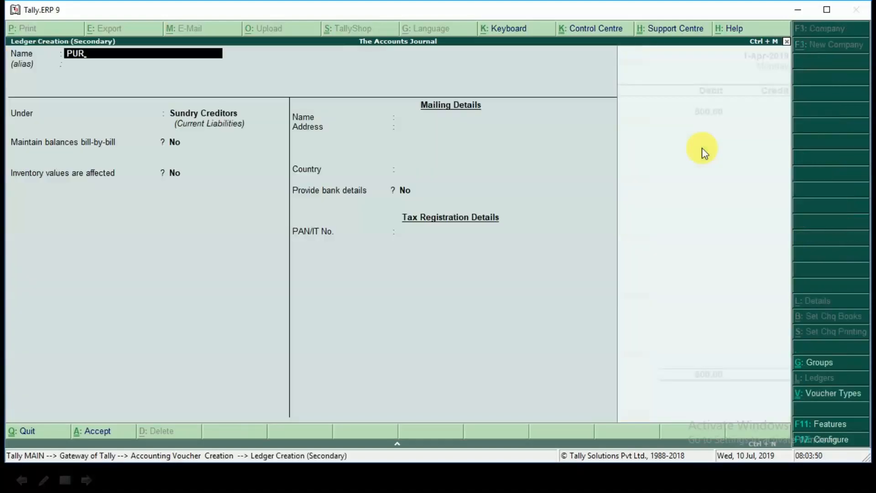
type("CHASE RETURN")
key("Return")
key("Return")
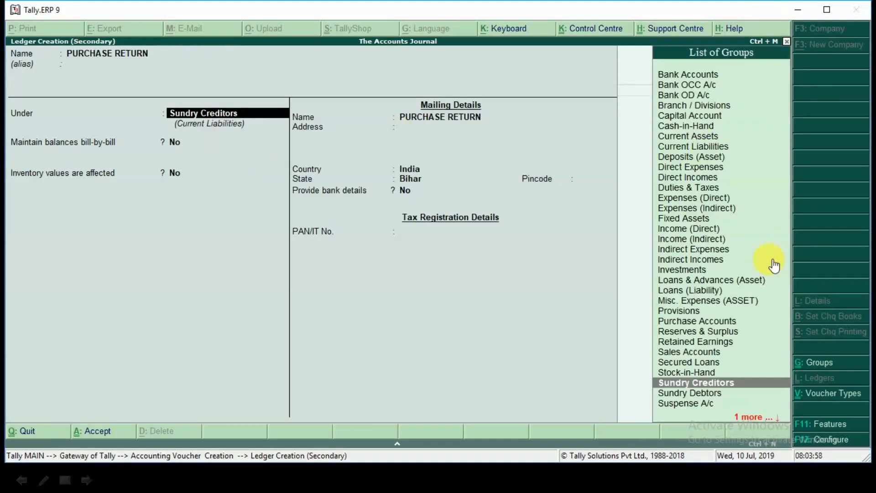
type("PUR")
key("Return")
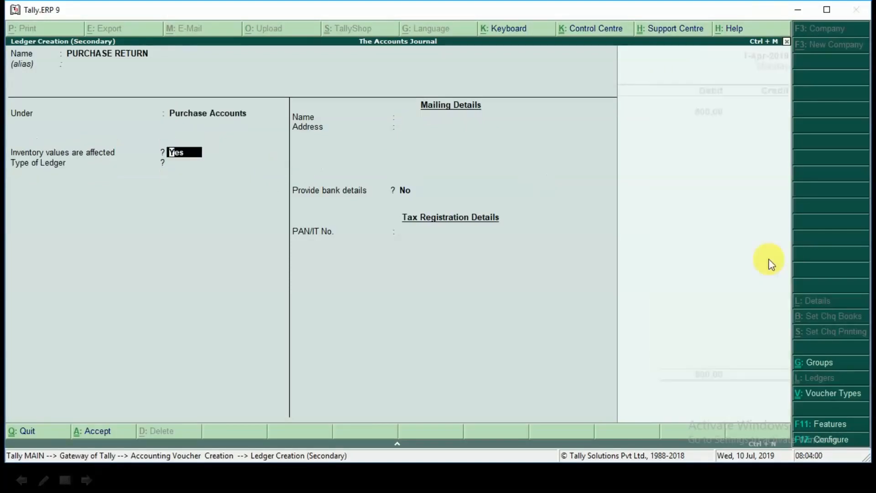
key("Return")
key("ctrl+a")
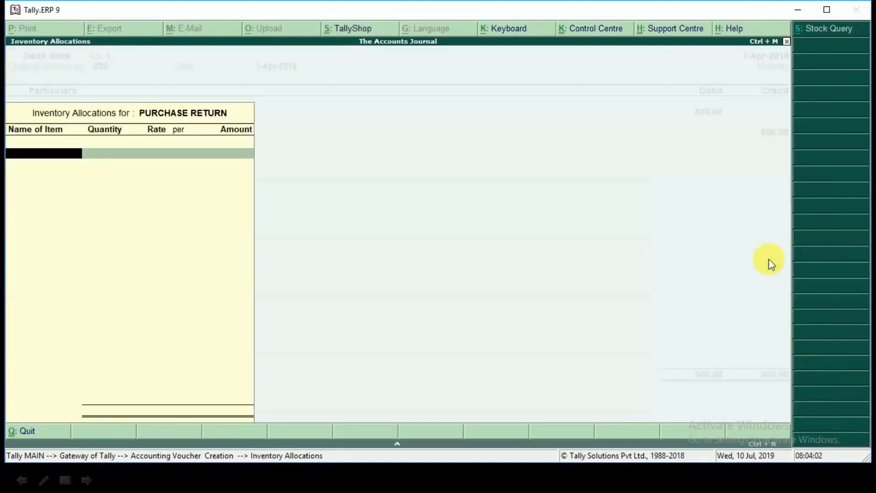
Step: Credit PURCHASE RETURN with 500 without allocating inventory items, and save the debit note without a narration
key("Return")
key("Return")
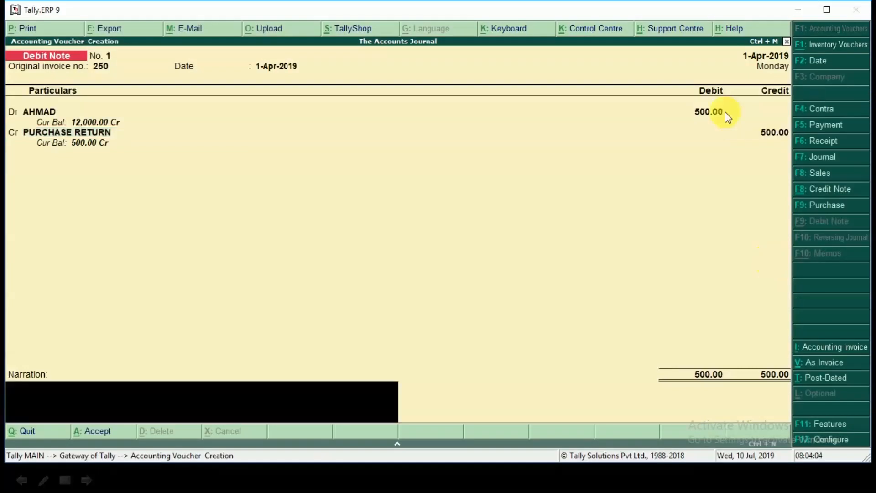
key("Return")
key("y")
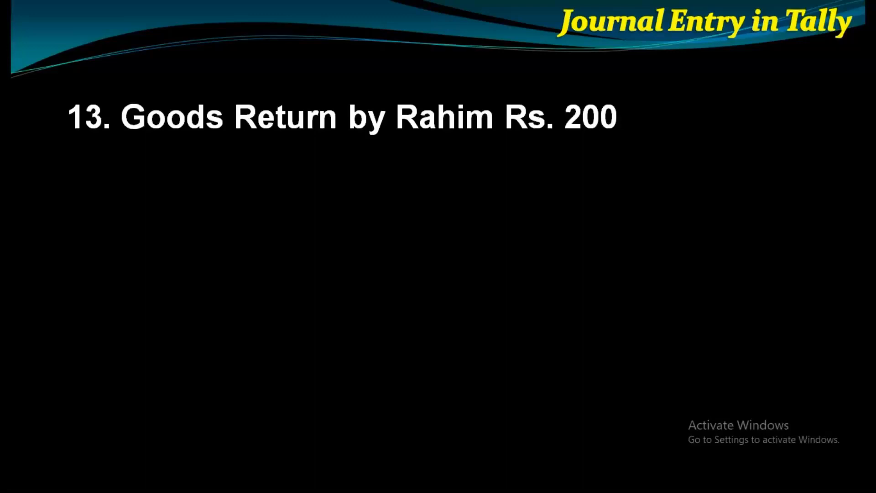
Step: Switch back to Tally.ERP 9 and start a credit note voucher with original invoice number 250, dated 1-Apr-2019
key("alt+Tab")
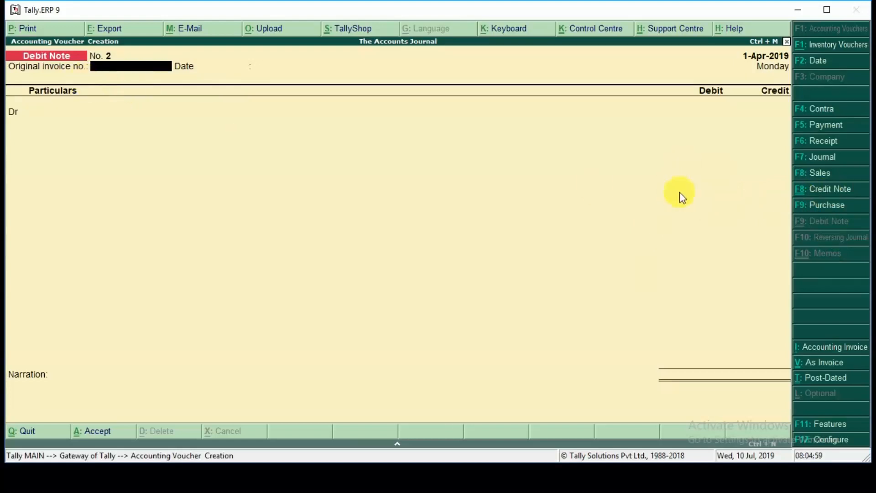
left_click(831, 190)
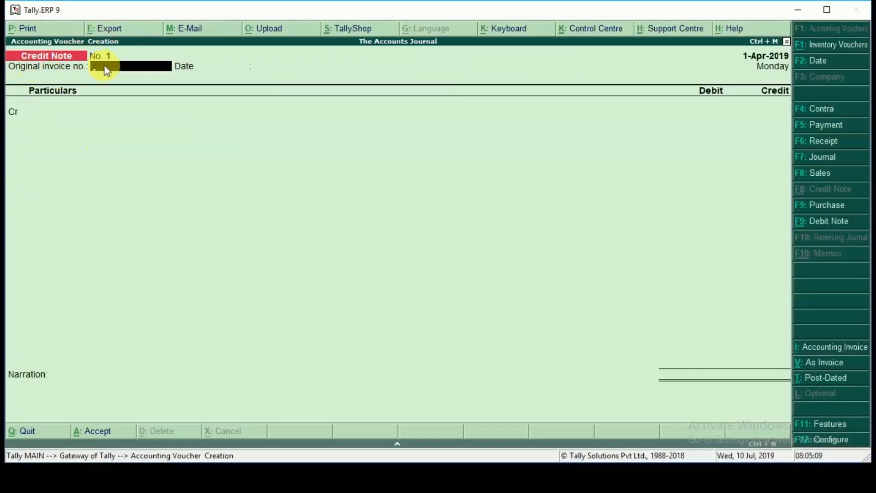
type("250")
key("Return")
key("Return")
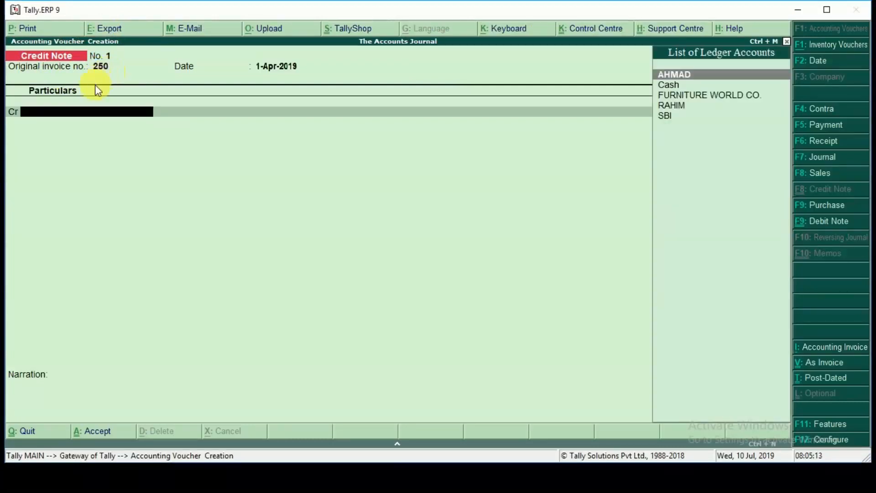
Step: Check the goods return on the slide and credit the returning customer's ledger with 200, keeping the default buyer details
key("alt+Tab")
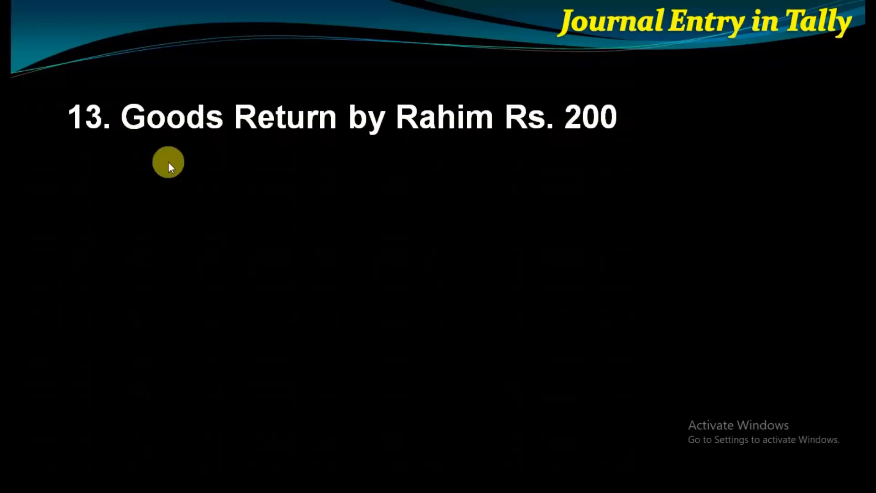
key("alt+Tab")
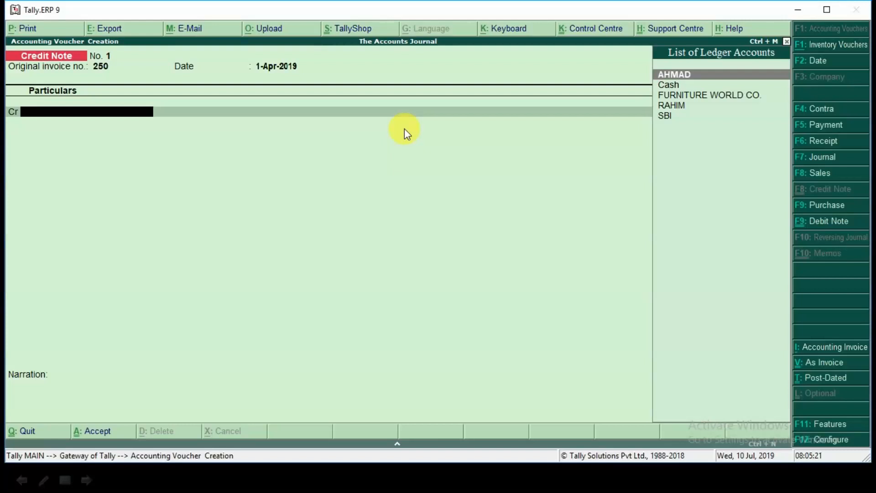
left_click(674, 106)
left_click(674, 107)
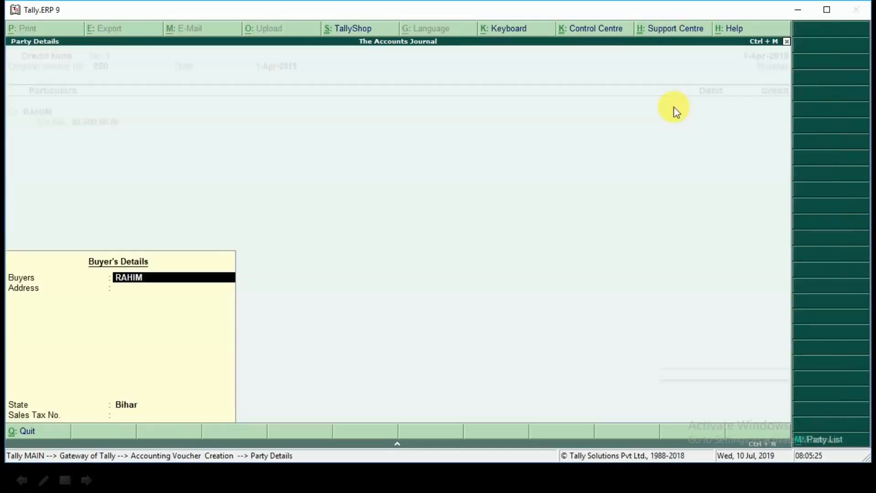
key("Return")
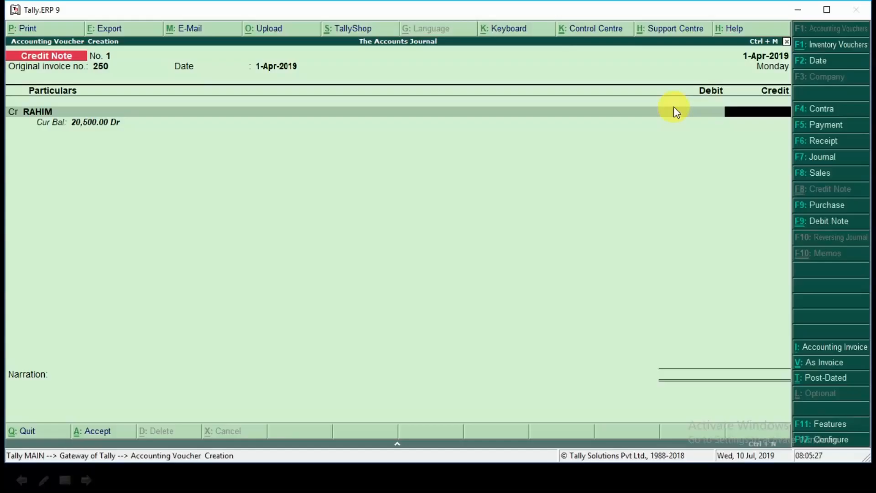
type("200")
key("Return")
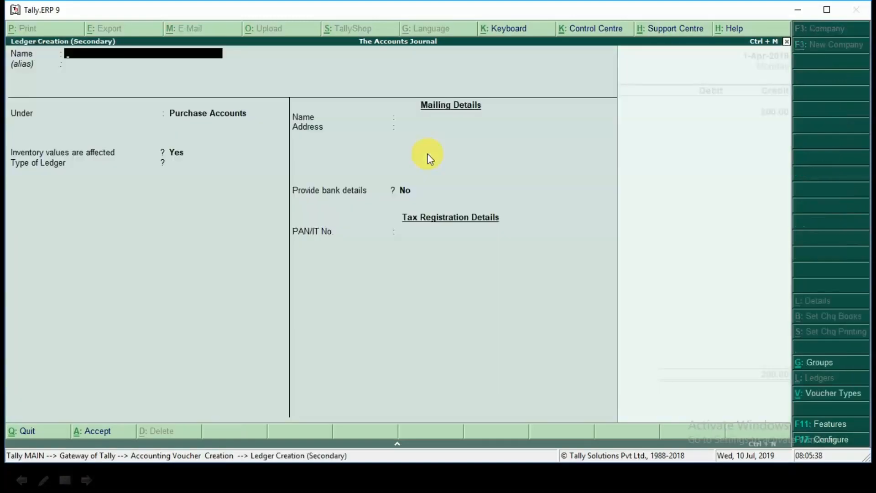
Step: Create a SALES RETURN ledger under Sales Accounts from within the credit note and use it for the debit line
type("SALES RETURN")
key("Return")
key("Return")
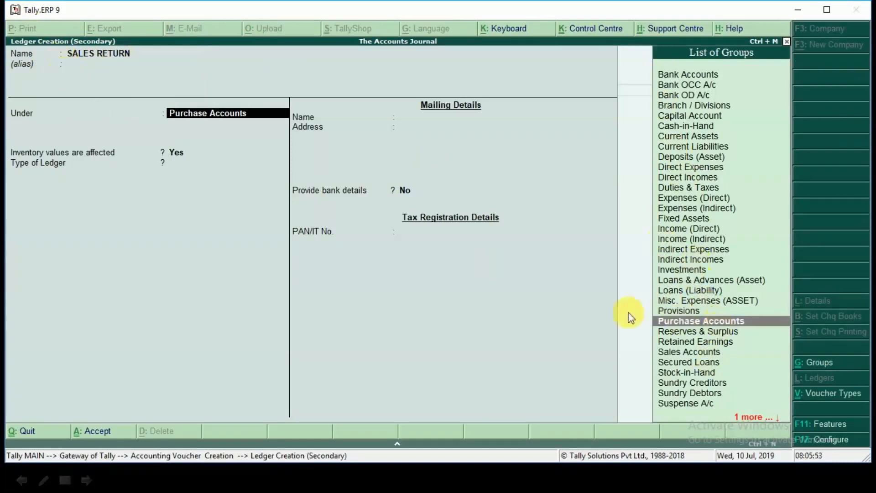
type("S")
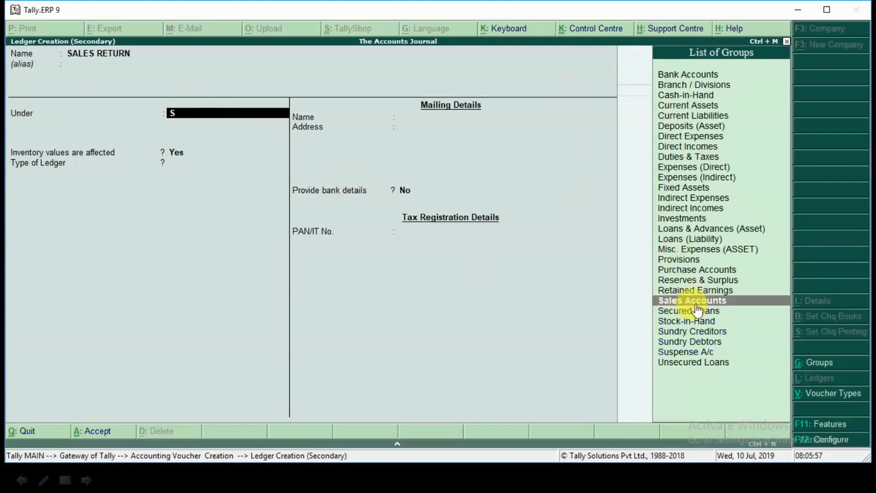
left_click(693, 303)
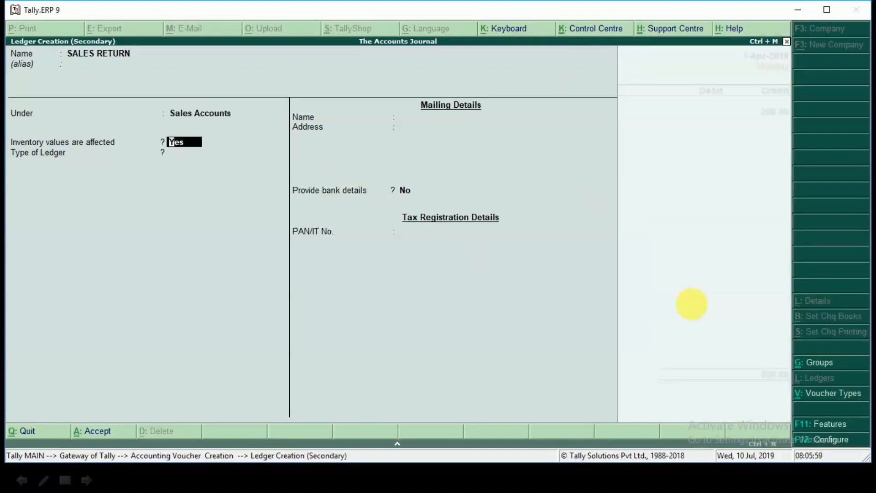
key("ctrl+a")
key("Return")
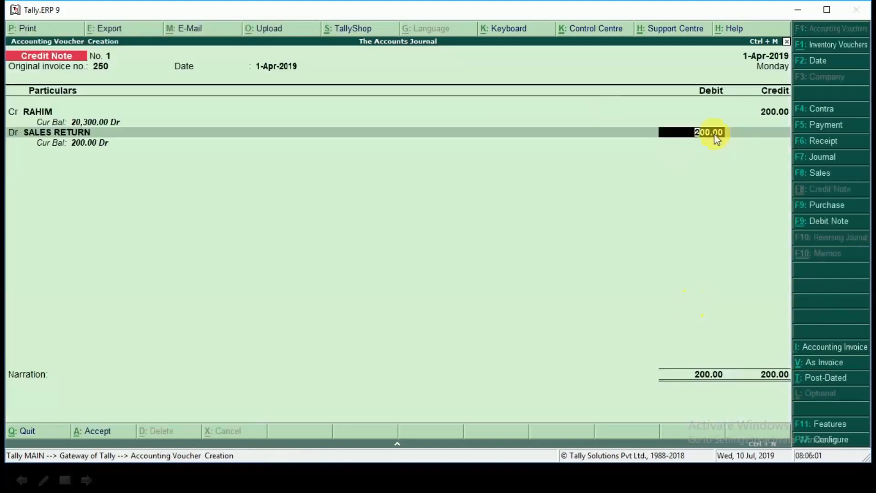
Step: Debit SALES RETURN with 200 and save the credit note without a narration
key("Return")
key("Return")
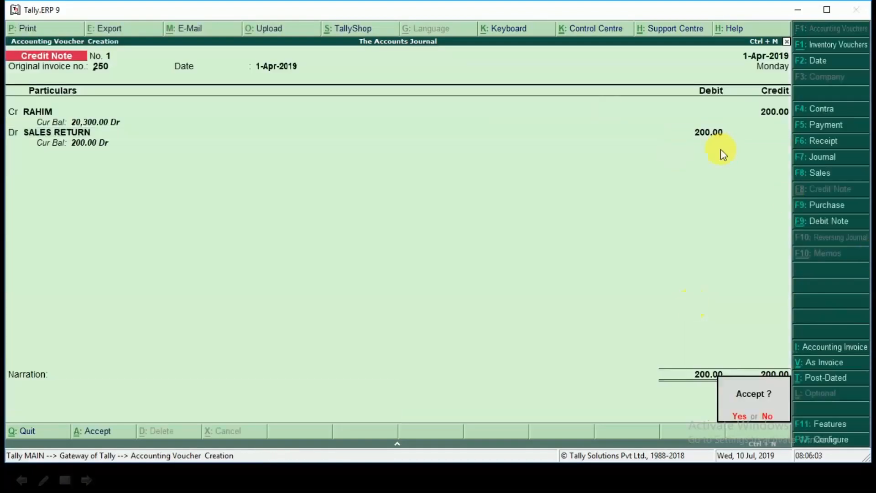
key("Return")
Step: Reveal the next transaction on the slide and, in a new Tally.ERP 9 payment voucher, debit the supplier paid against the bill with 5000
key("alt+Tab")
left_click(721, 150)
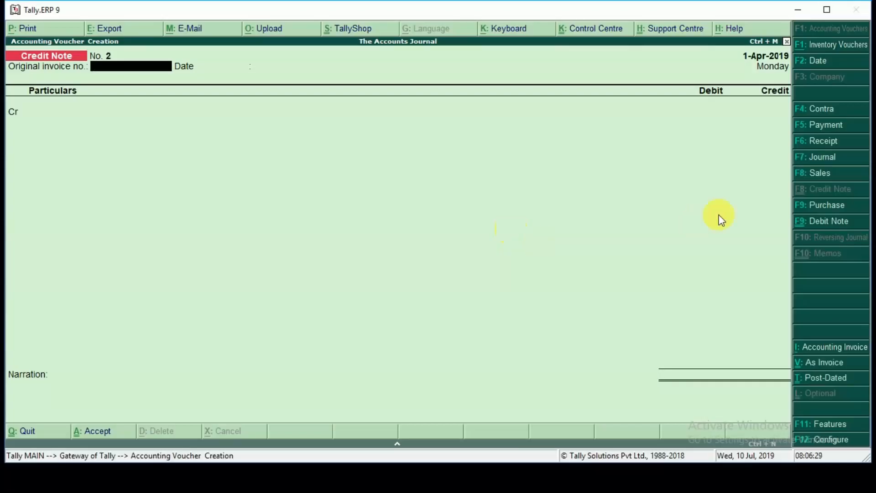
left_click(824, 133)
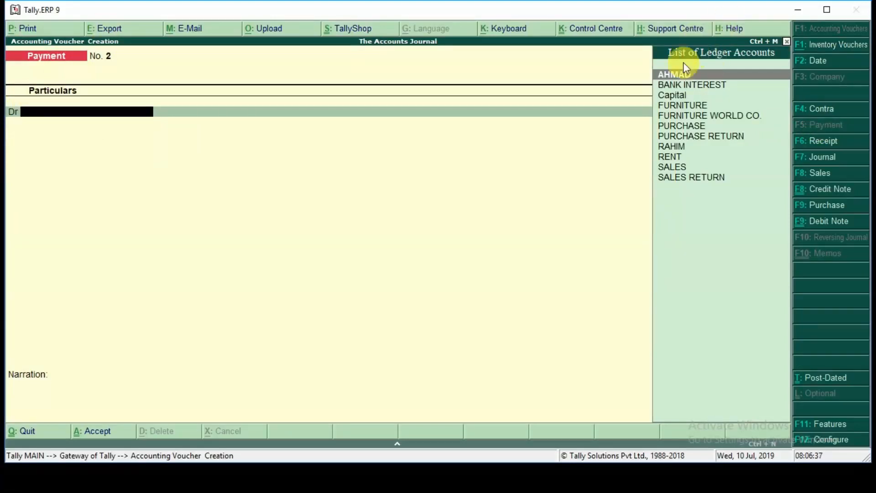
key("Return")
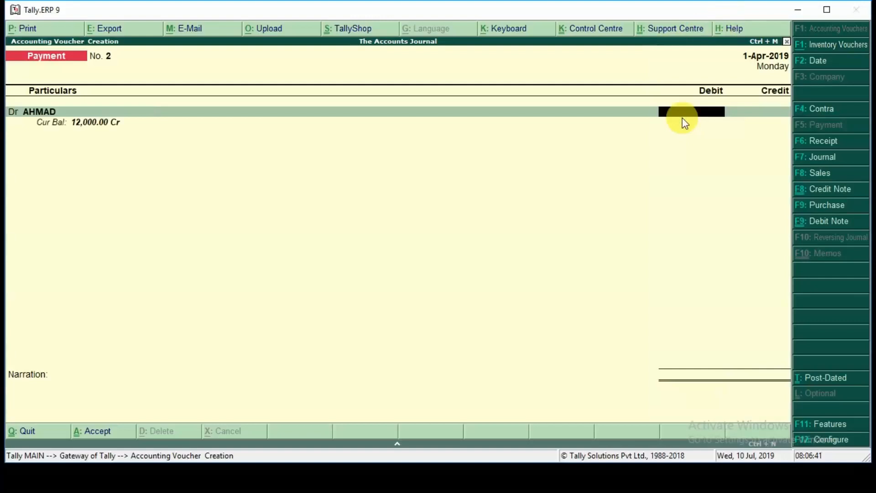
type("5000")
key("Return")
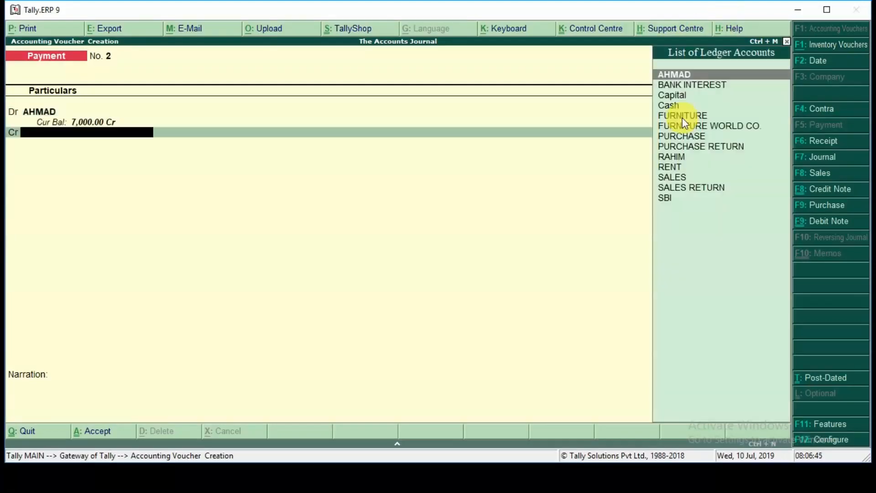
Step: Credit Cash with 5000 and save the payment voucher without a narration
key("Down")
key("Down")
key("Down")
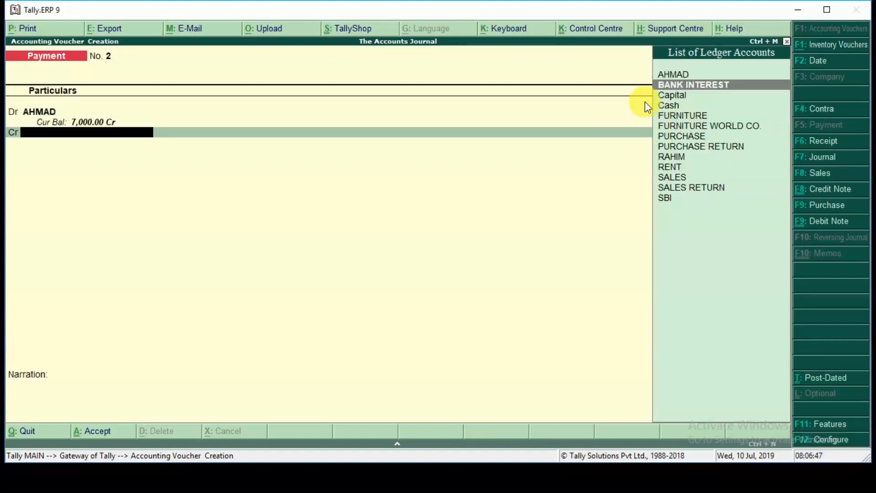
key("Return")
key("Return")
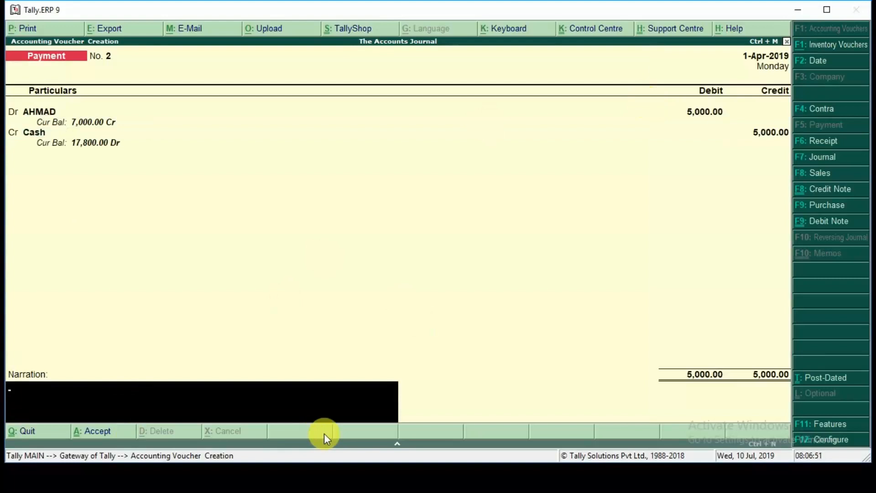
key("Return")
key("Return")
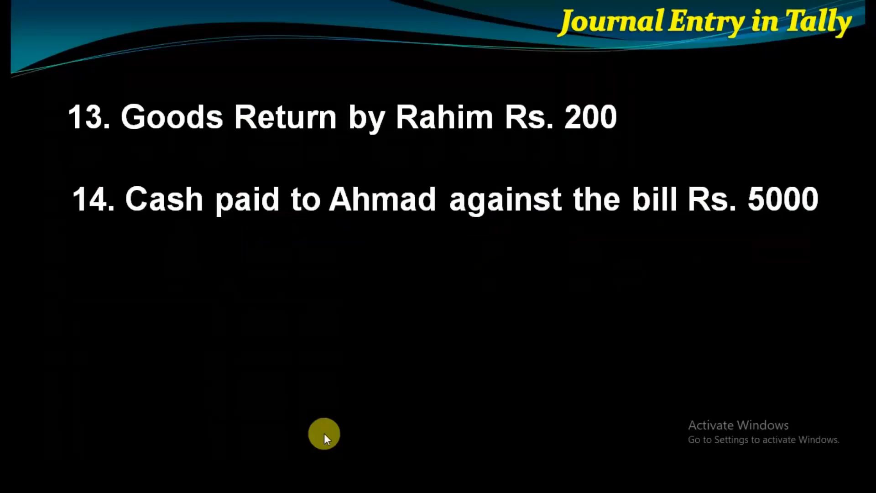
Step: Reveal the personal cash withdrawal on the slide and start a ledger named DRAWINGS, without an alias, from the Tally.ERP 9 payment voucher
left_click(324, 433)
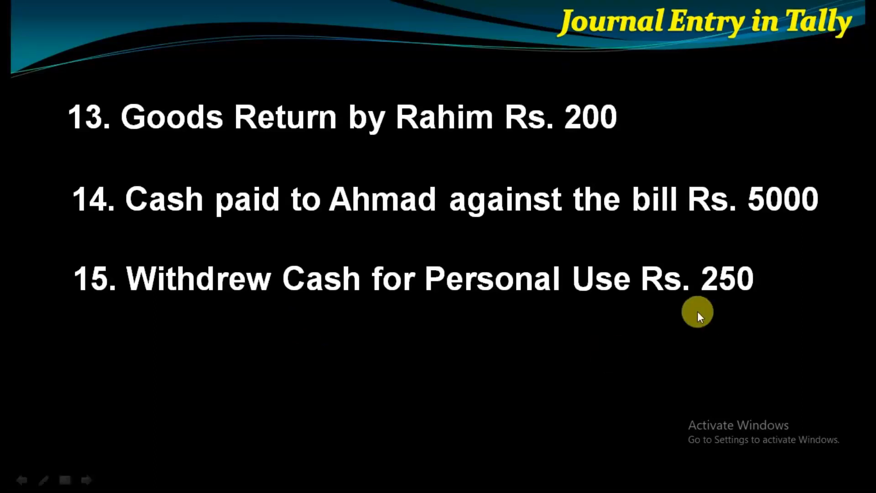
key("alt+Tab")
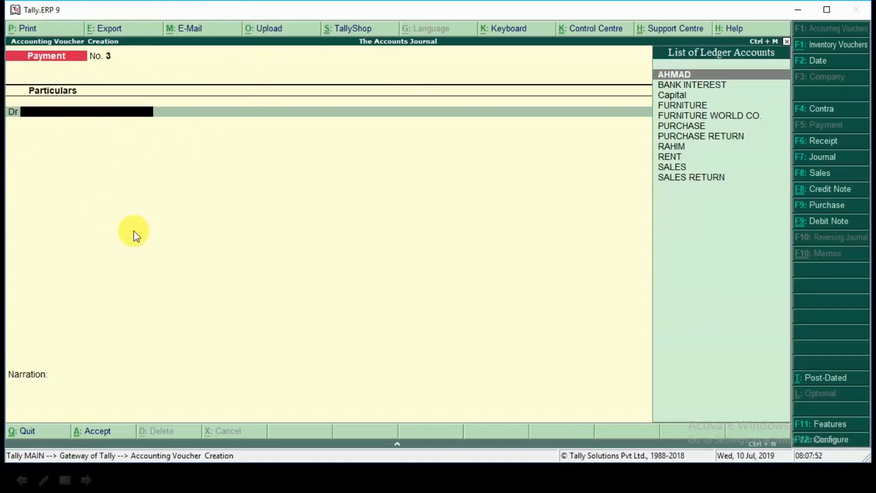
key("alt+c")
type("DRAWINGS")
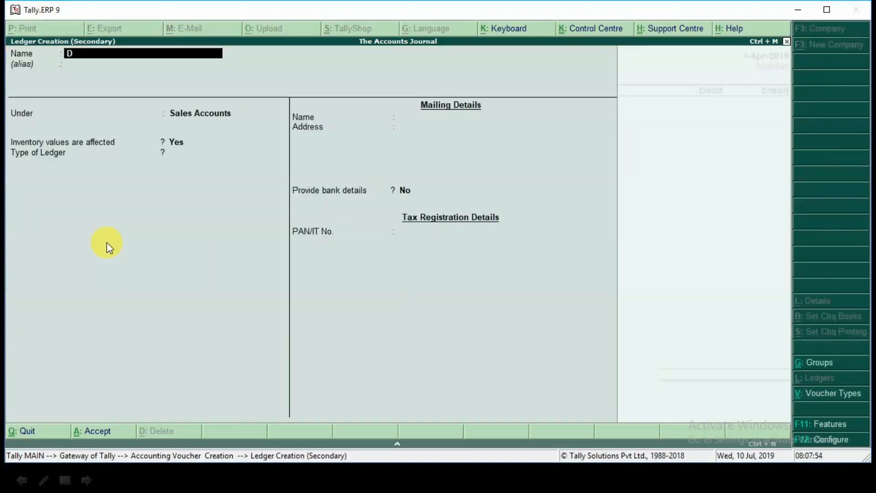
key("Return")
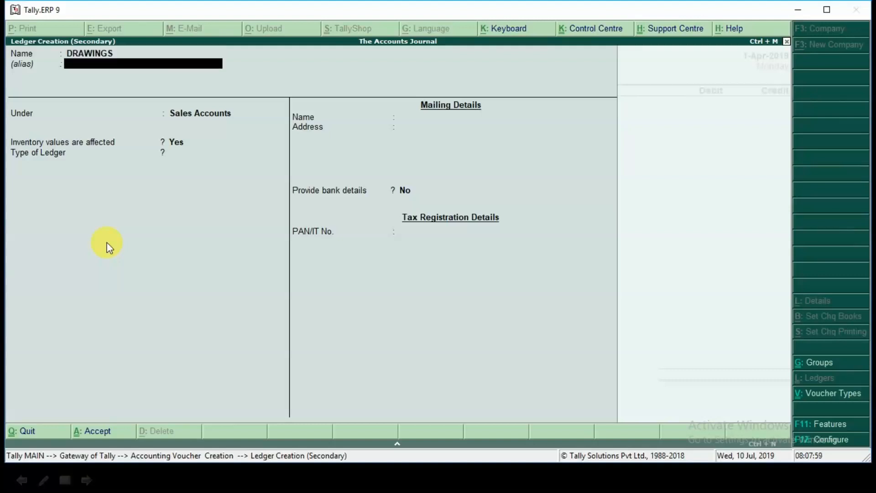
key("Return")
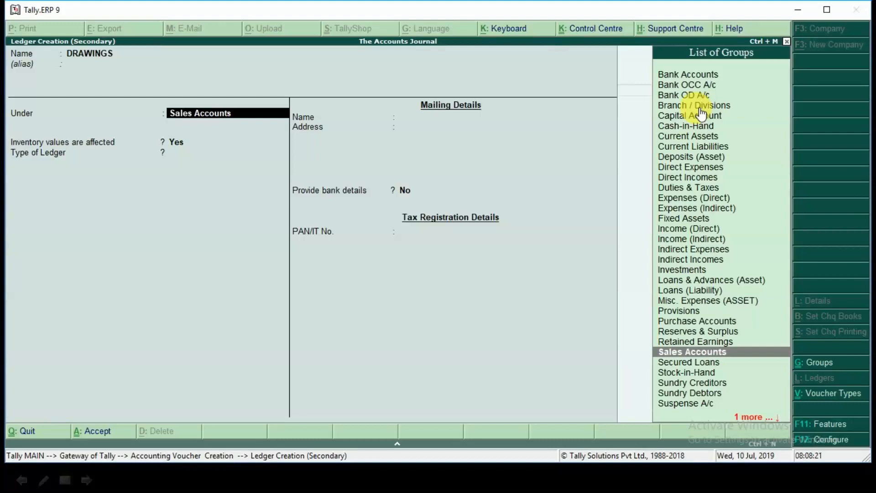
Step: Place the DRAWINGS ledger under Capital Account, keep the default inventory and mailing details, and save it
type("C")
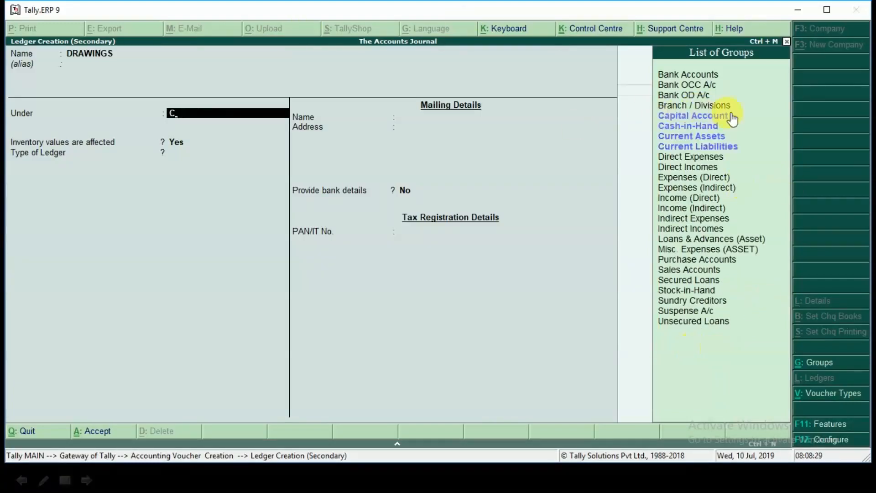
left_click(689, 117)
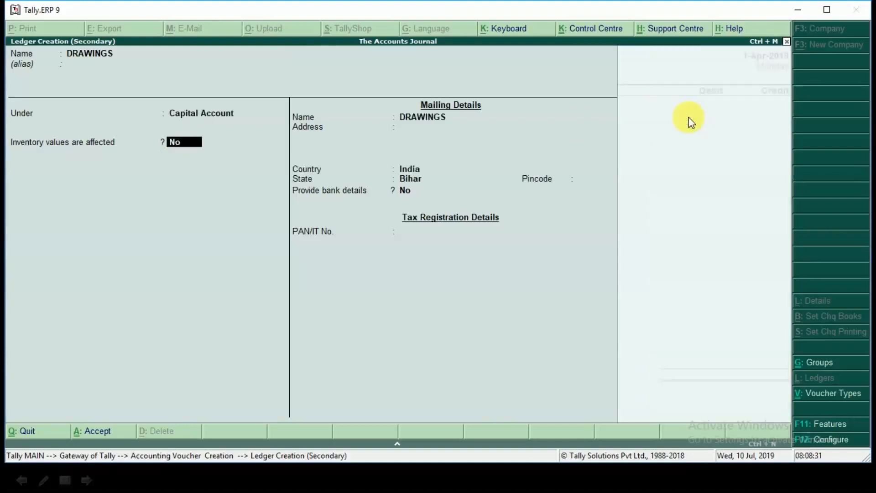
key("Return")
key("Return")
key("Return")
key("Return")
key("Return")
key("ctrl+a")
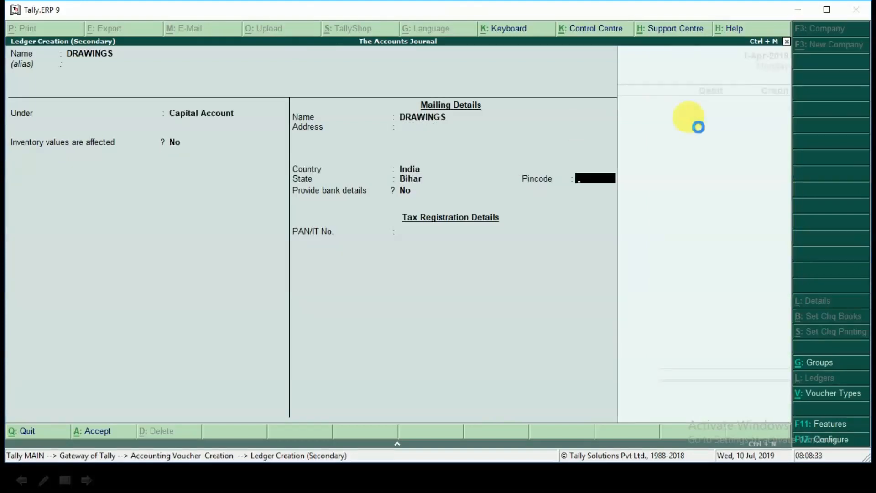
key("Return")
Step: Check the withdrawal amount on the slide and debit DRAWINGS with 250 in the Tally.ERP 9 payment voucher
key("alt+Tab")
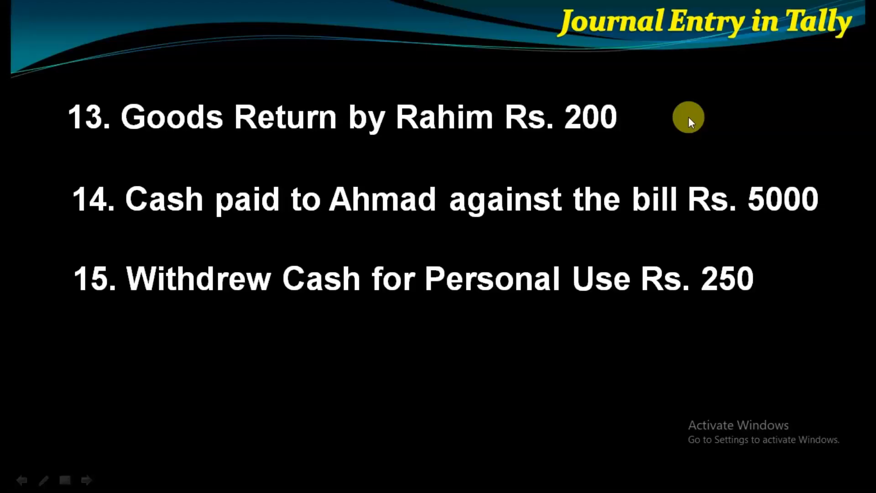
key("alt+Tab")
type("250")
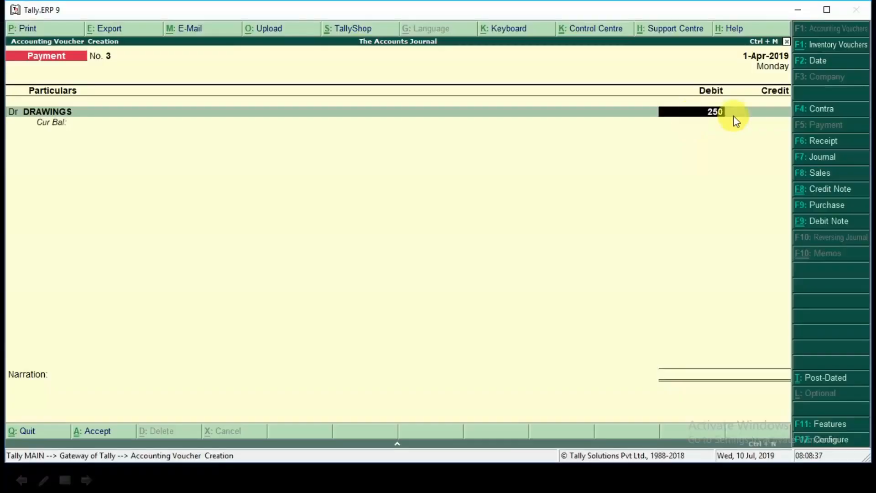
key("Return")
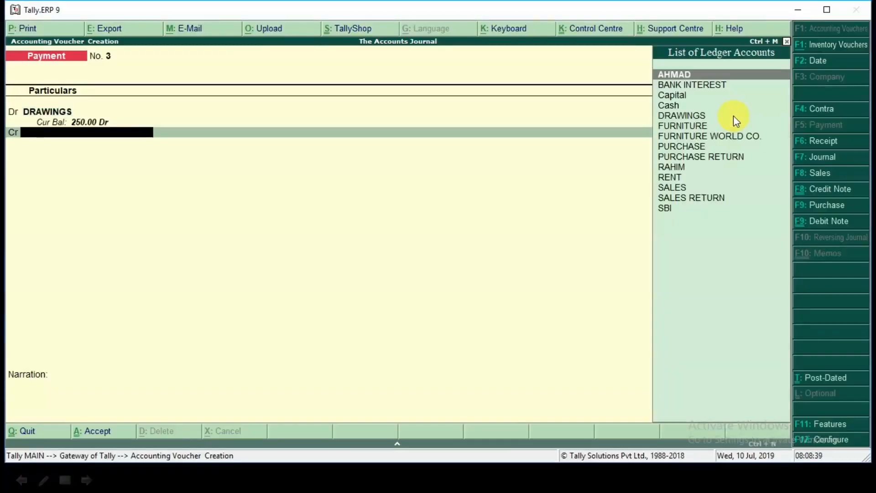
Step: Credit Cash with 250 and save the drawings payment voucher without a narration
type("CAS")
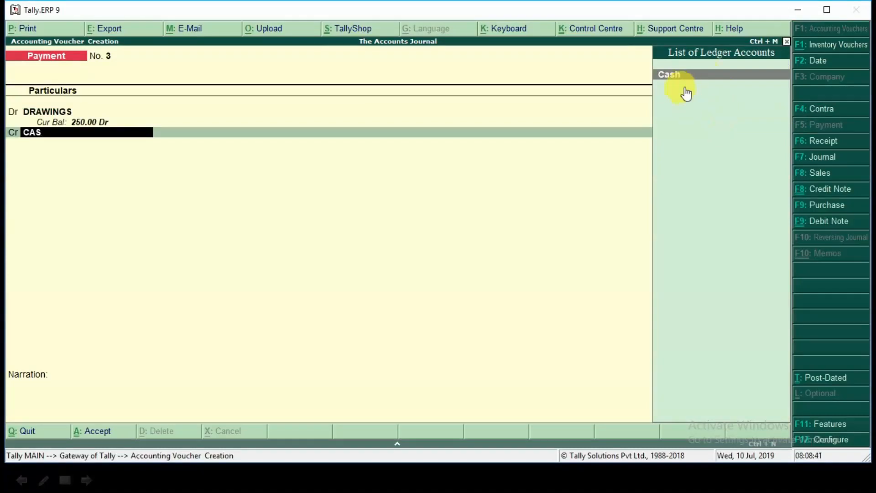
key("Return")
key("Return")
key("Return")
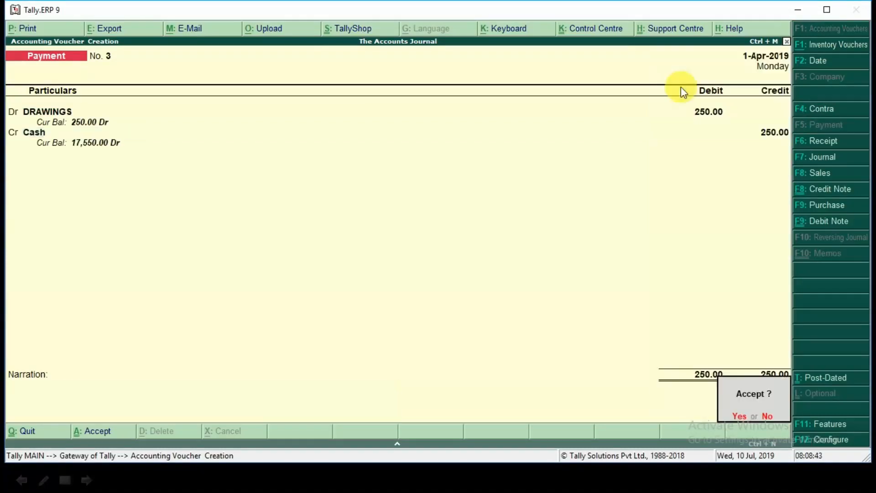
key("Return")
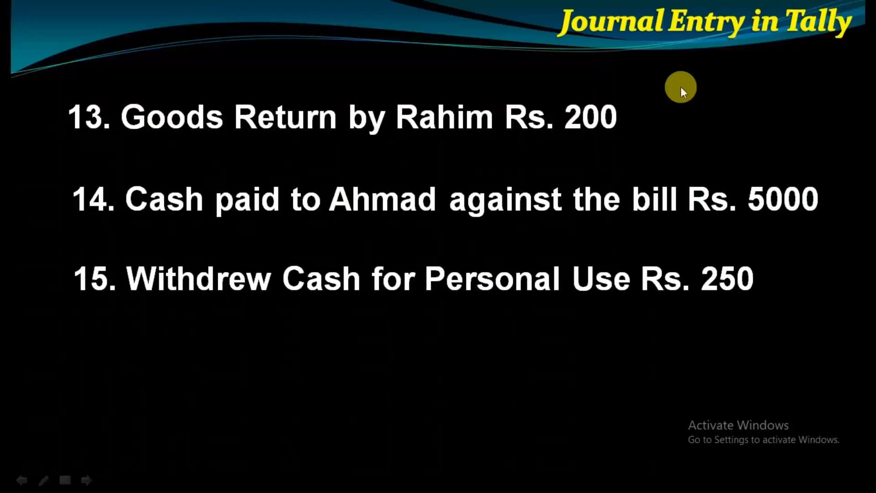
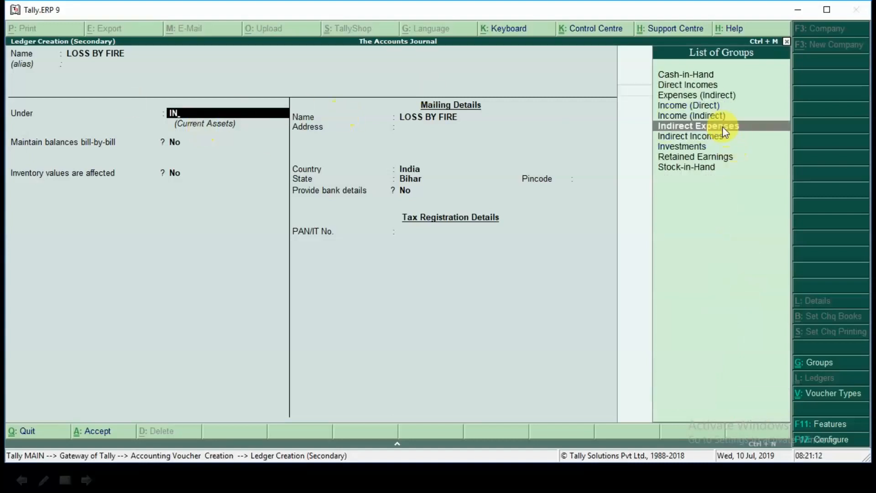
Step: Place the LOSS BY FIRE ledger under Indirect Expenses, save it, and debit it with 10,000 in the journal voucher
left_click(725, 131)
key("ctrl+a")
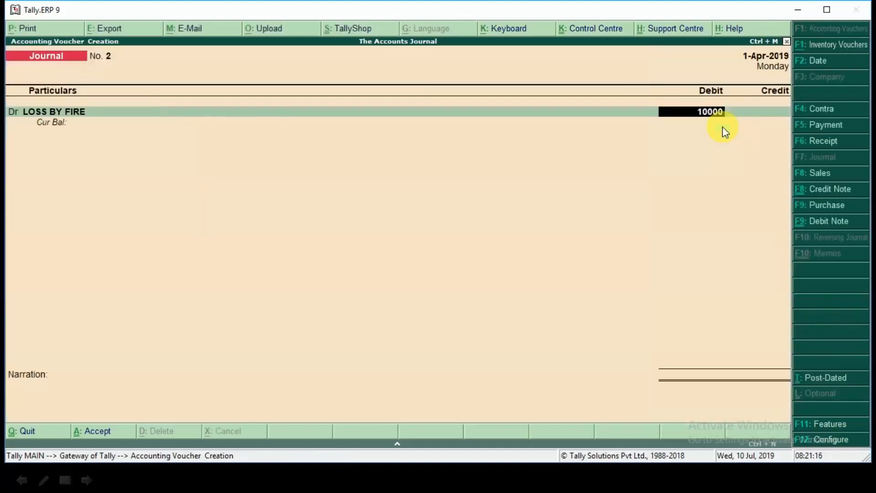
key("Return")
key("Return")
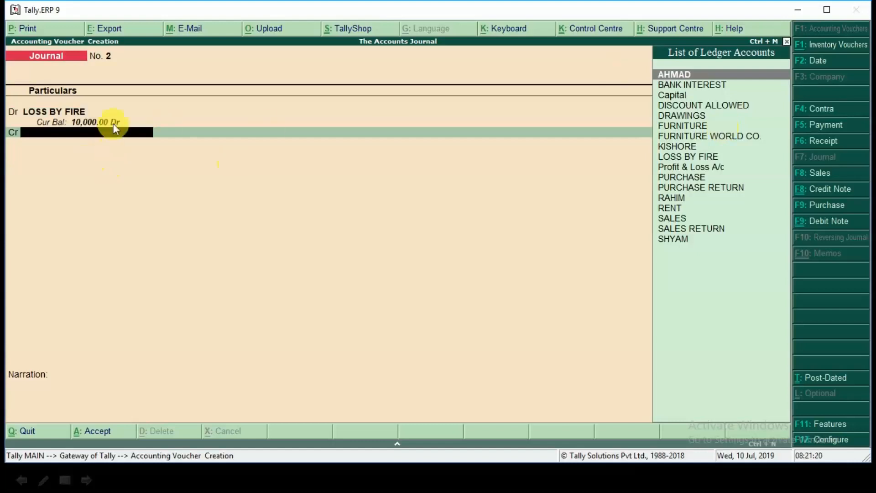
Step: Credit PURCHASE with 10,000 without inventory allocations and save the journal voucher without a narration
type("PUR")
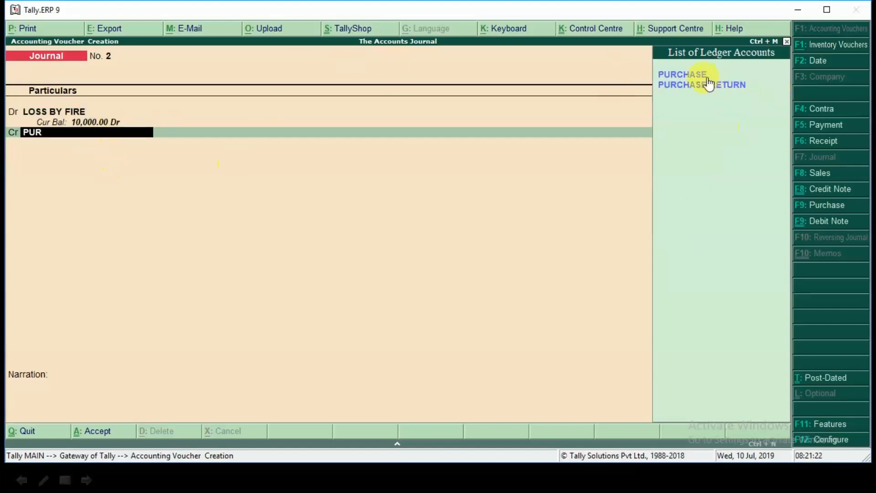
left_click(699, 74)
key("Return")
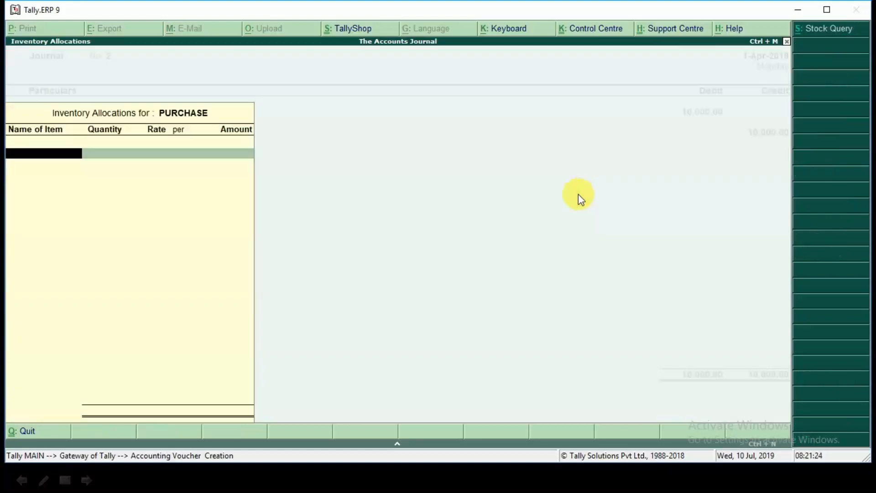
key("Escape")
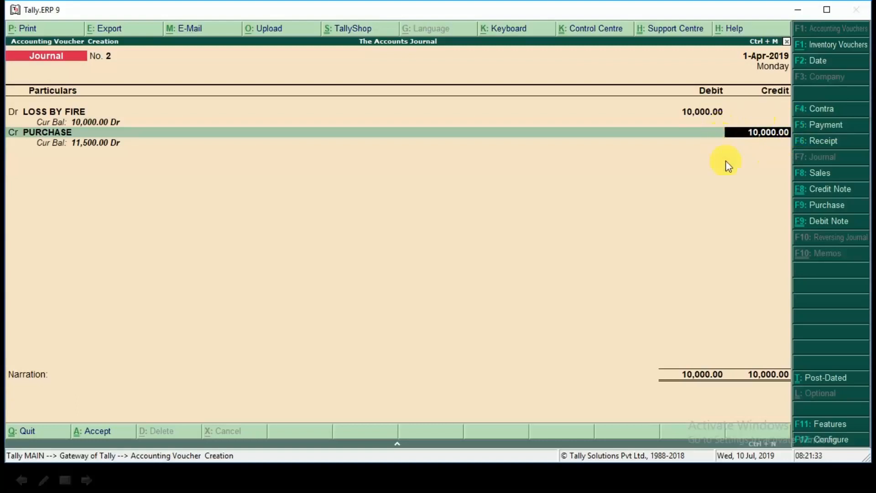
key("Return")
key("Return")
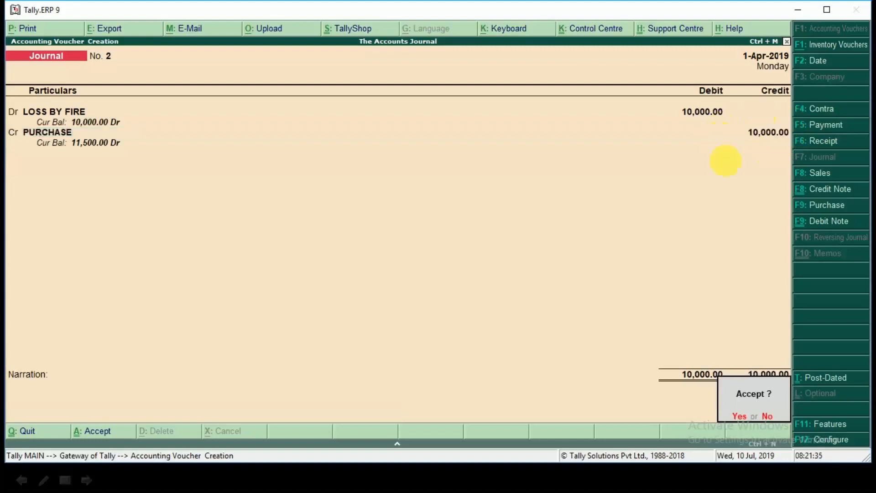
key("Return")
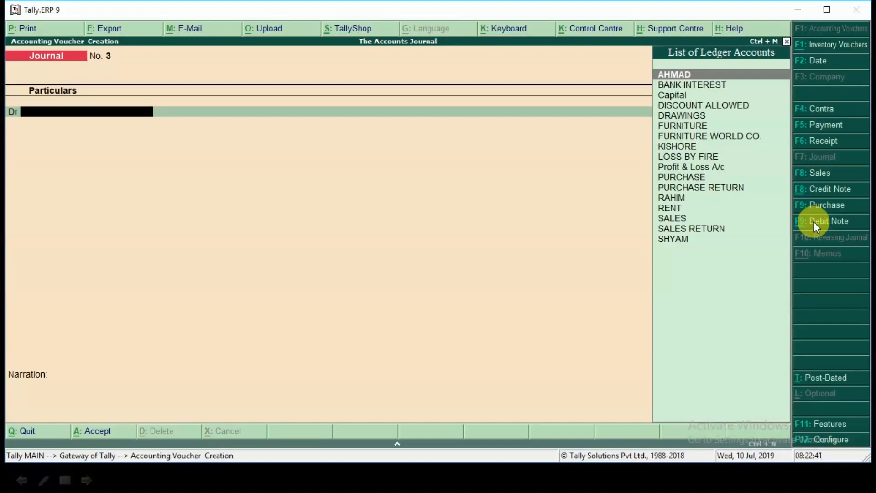
Step: Create a ledger named INSURANCE CO. under Current Assets from the new journal voucher, without an alias
key("alt+c")
type("INSURANCE")
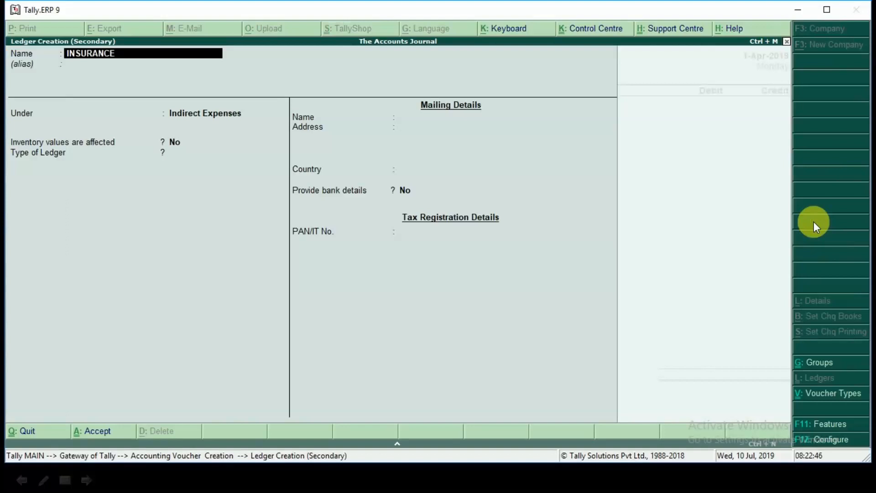
type(" CO.")
key("Return")
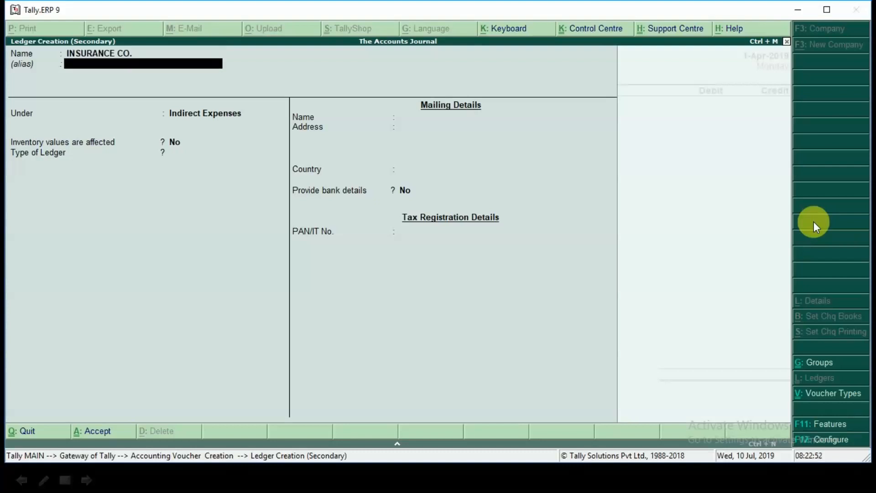
key("Return")
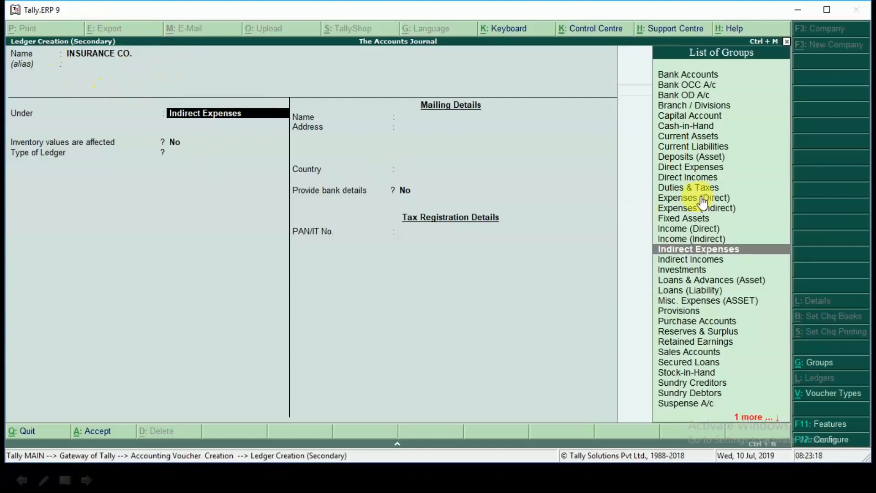
type("cur")
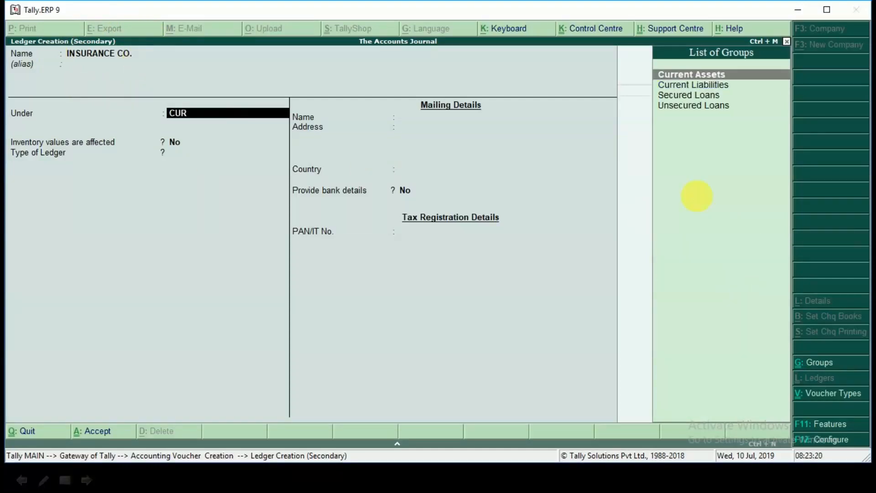
key("Return")
Step: Debit INSURANCE CO. and credit LOSS BY FIRE with 10,000, and save the journal voucher without a narration
key("Return")
key("ctrl+a")
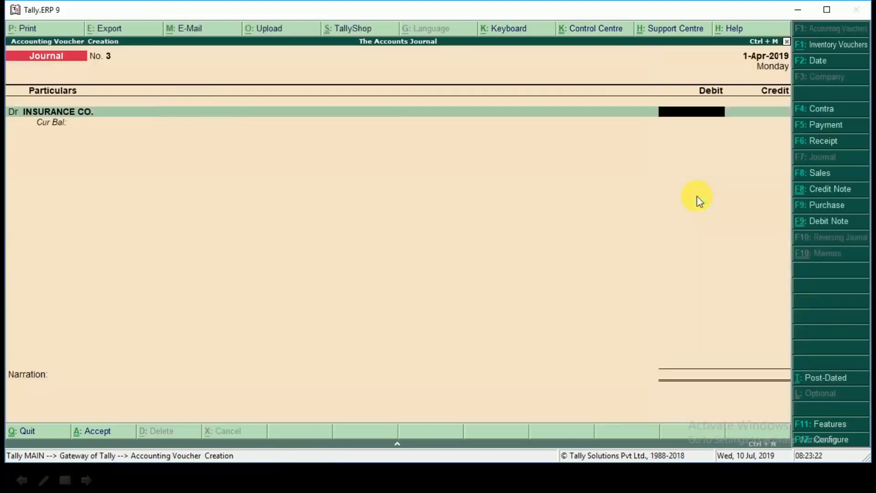
type("10000")
key("Return")
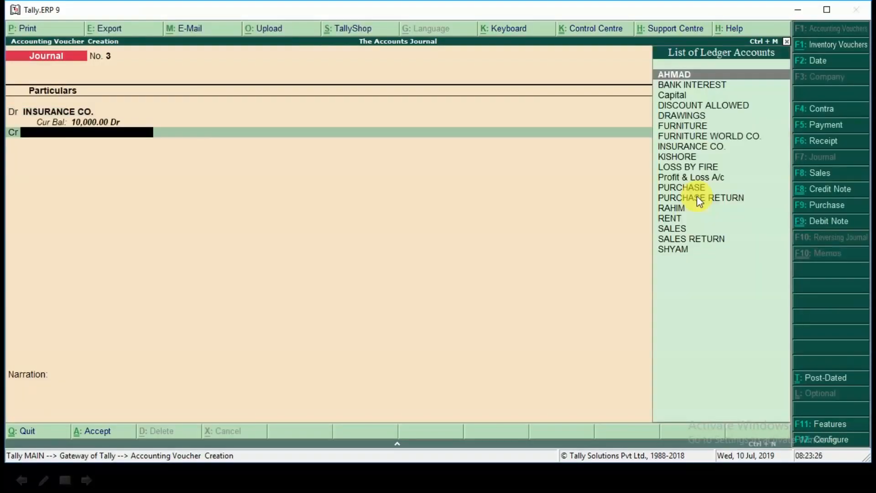
type("LOS")
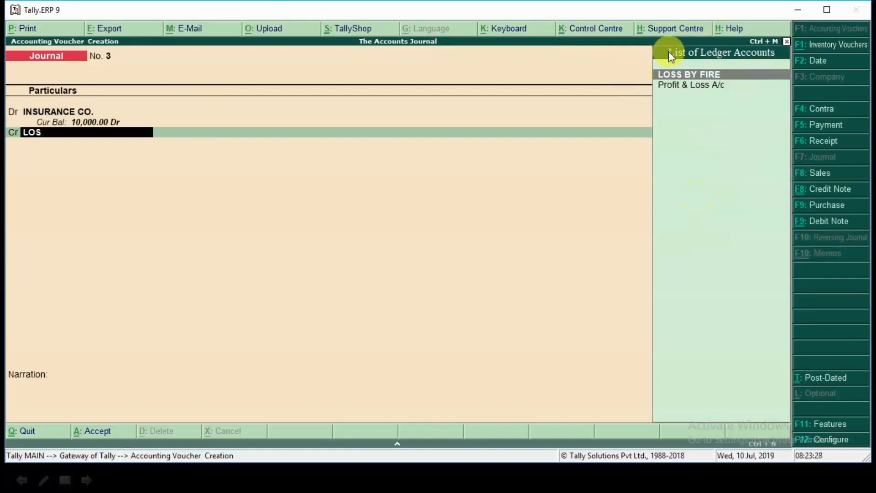
key("Return")
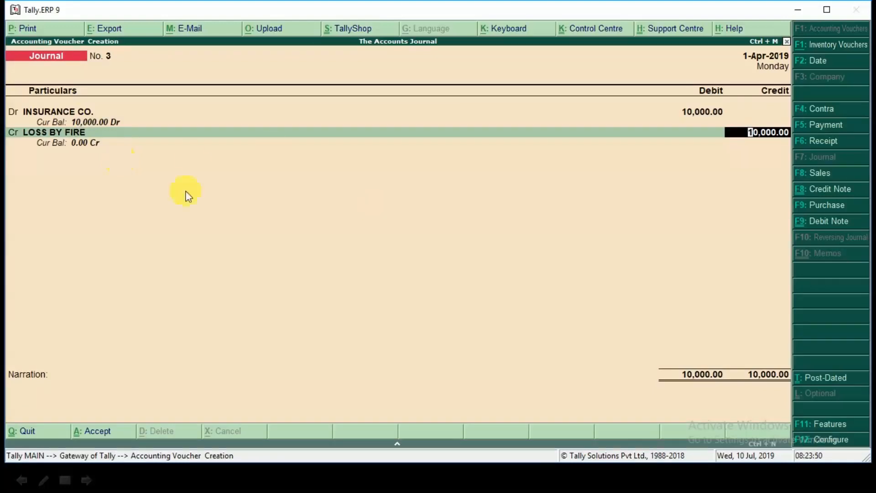
key("Return")
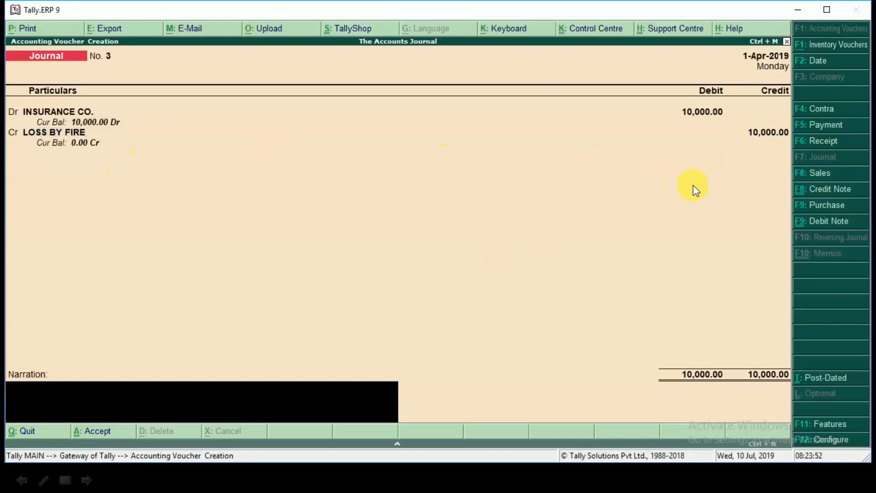
key("Return")
key("Return")
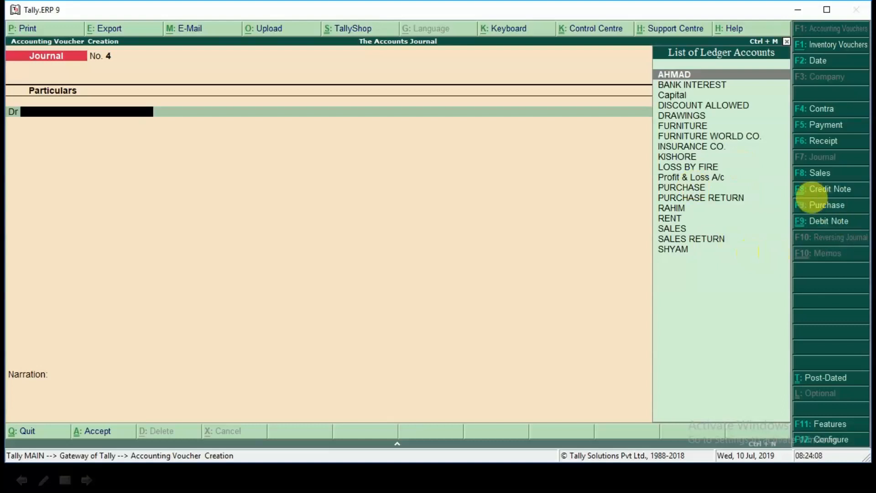
left_click(830, 140)
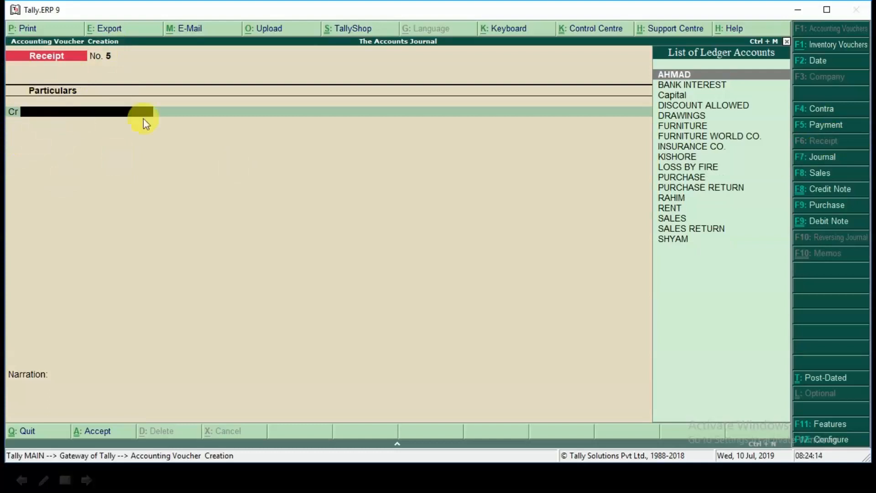
type("in")
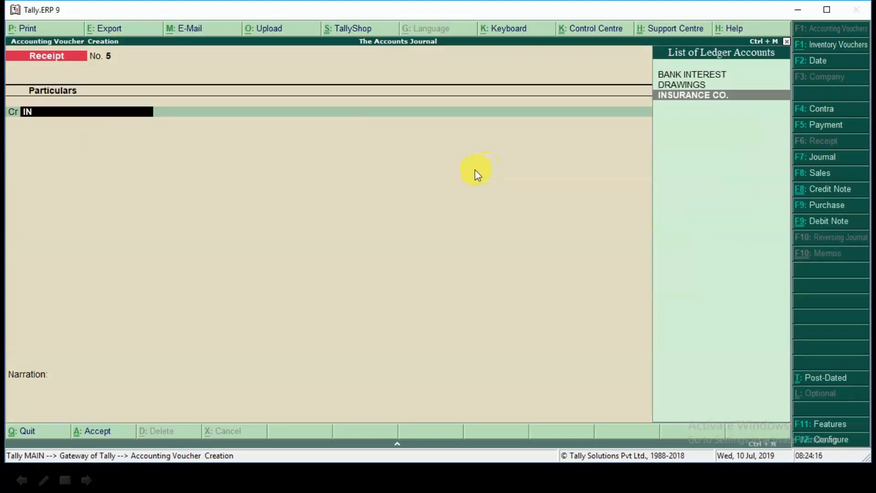
key("Return")
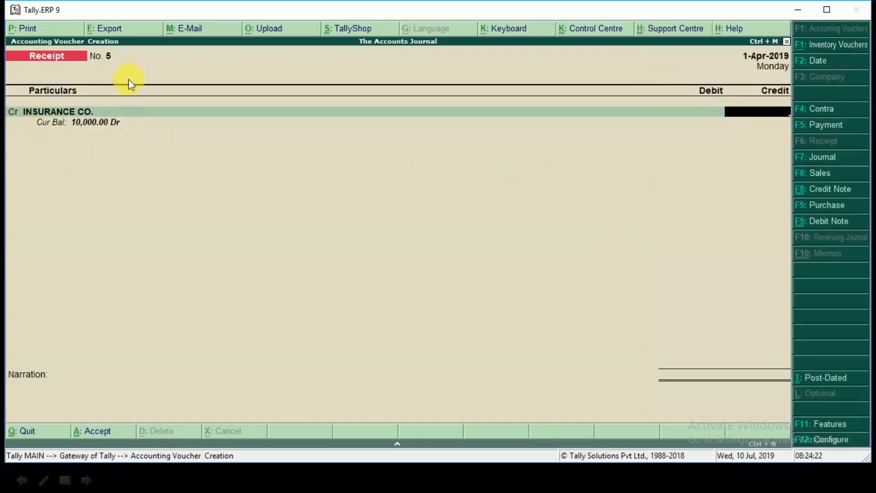
type("10000")
key("Escape")
key("Escape")
key("Return")
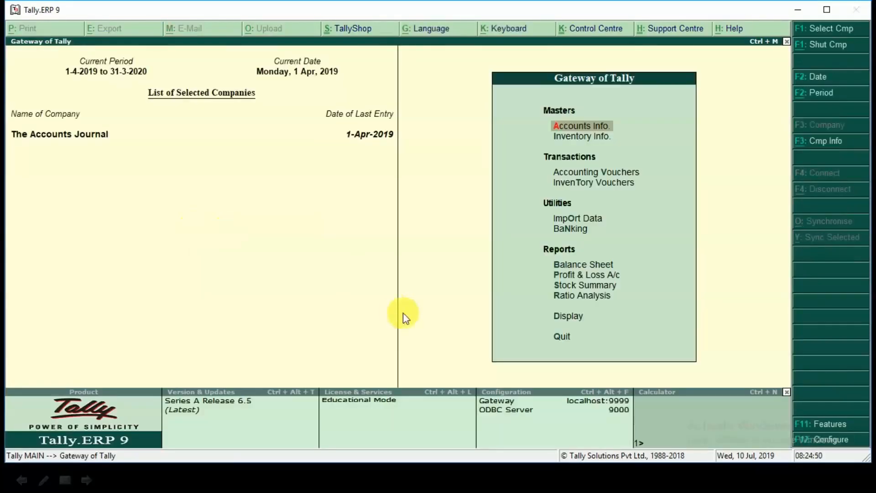
Step: Examine the INSURANCE CO. claim under Current Assets in the detailed Balance Sheet and leave the report
left_click(593, 268)
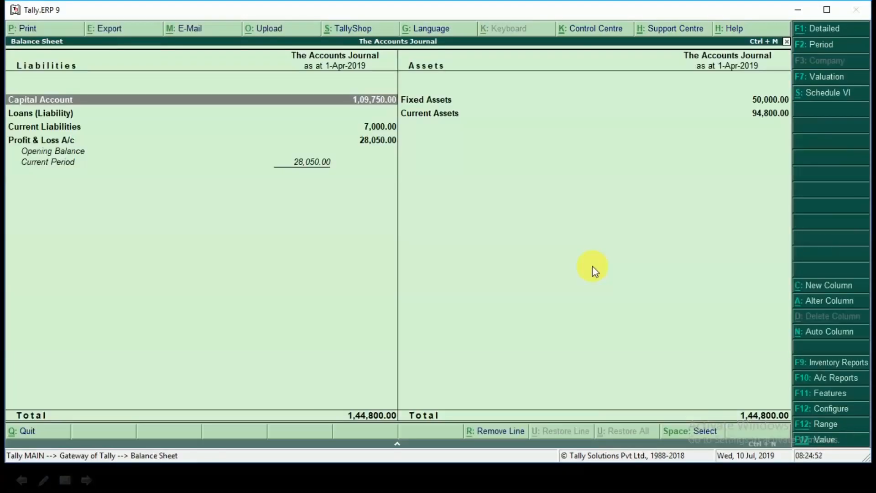
key("alt+F1")
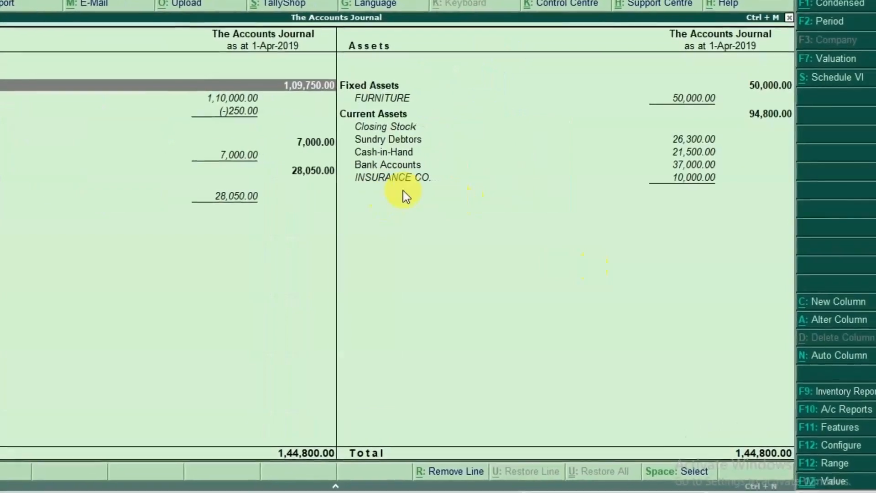
left_click(691, 178)
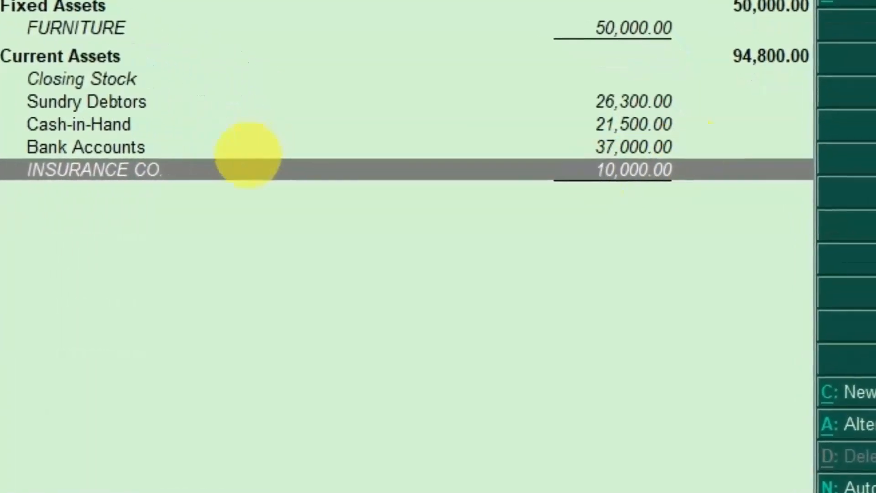
key("Escape")
key("Escape")
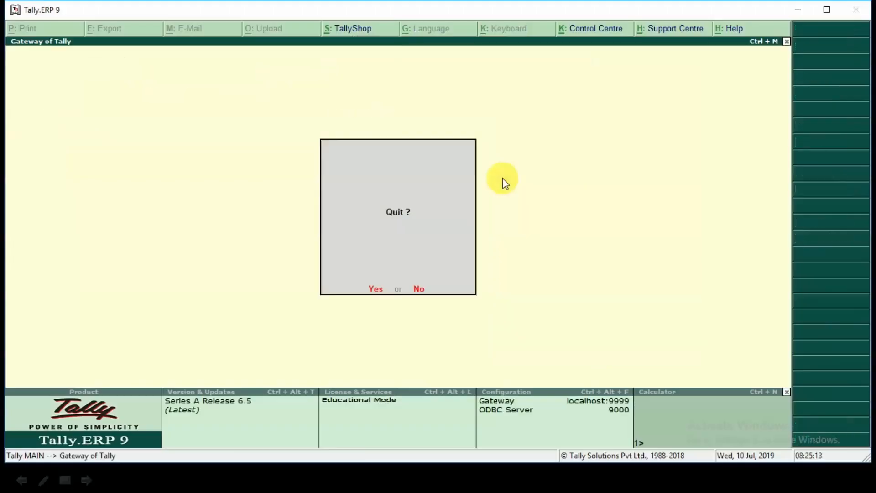
Step: Return to receipt voucher entry and credit INSURANCE CO. with 10,000
key("n")
key("v")
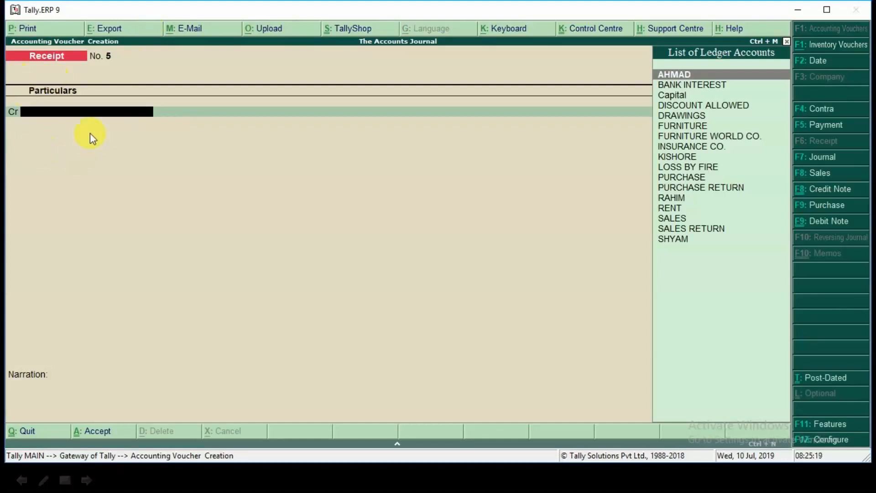
type("ins")
key("Return")
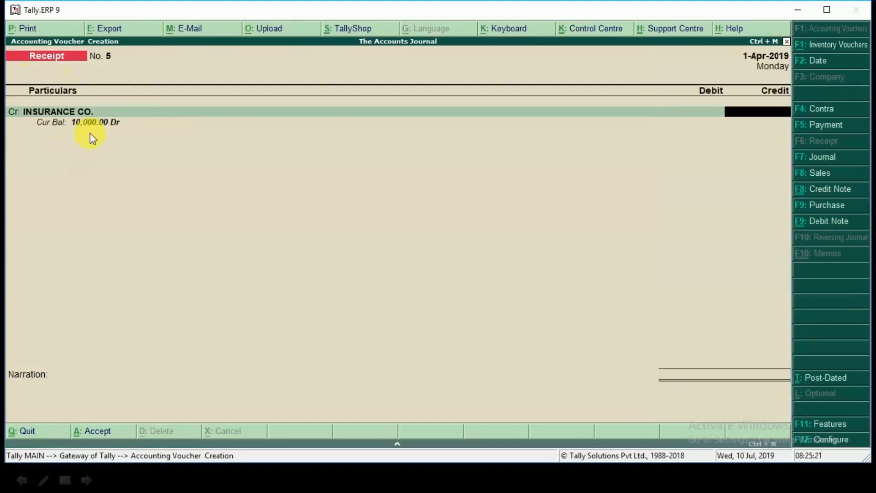
type("10000")
key("Return")
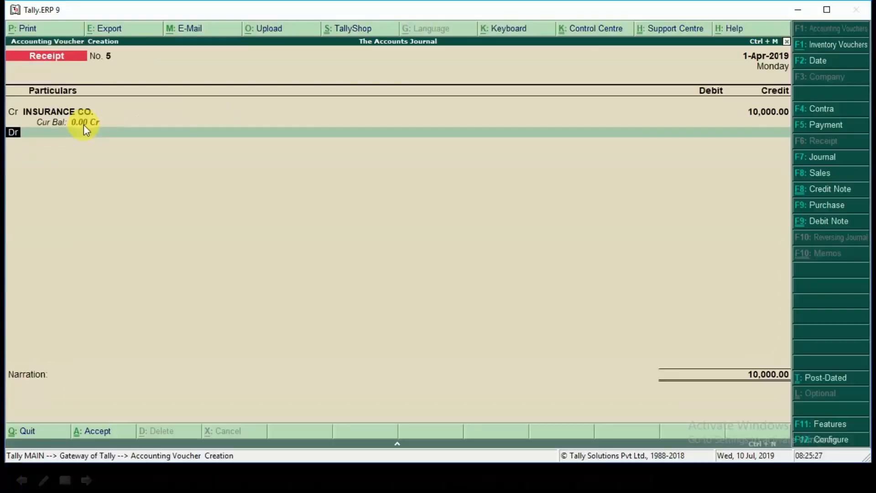
Step: Debit SBI with 6,000 in the receipt voucher, accept the default bank allocation, and add another debit line
key("Return")
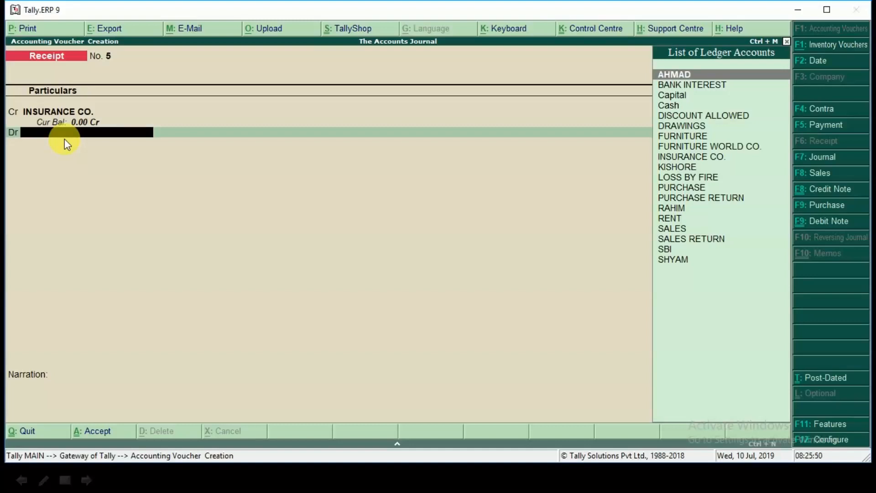
type("sbi")
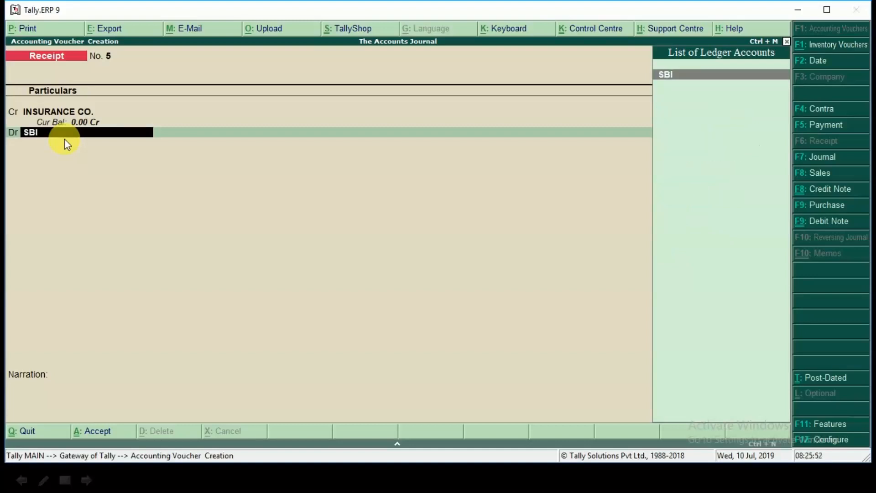
key("Return")
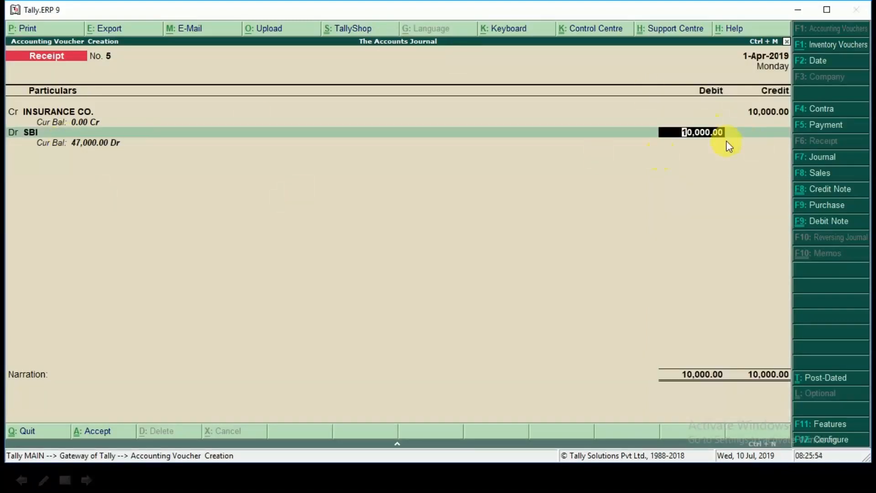
type("6000")
key("Return")
key("ctrl+a")
key("Return")
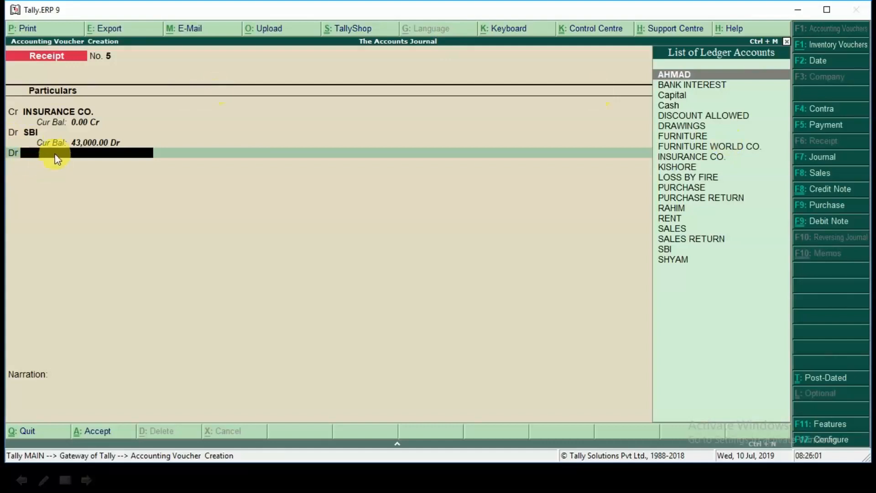
Step: Debit LOSS BY FIRE with the remaining 4,000 and save the receipt voucher without a narration
type("LOS")
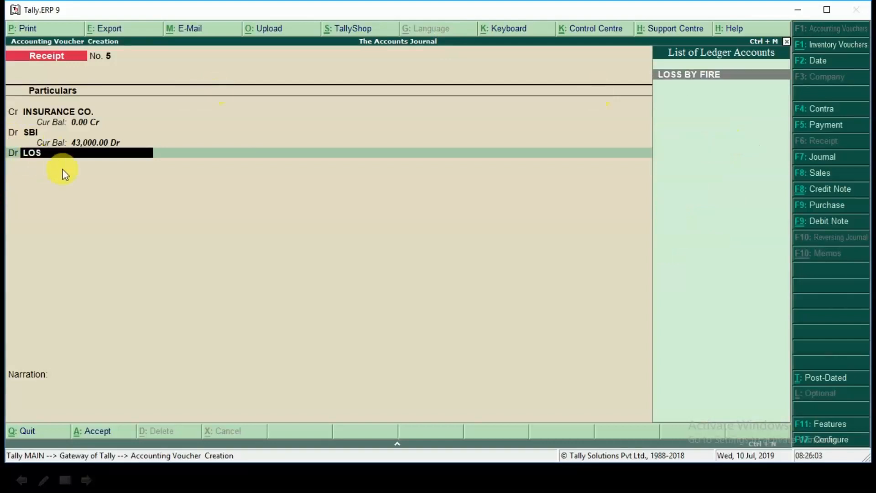
key("Return")
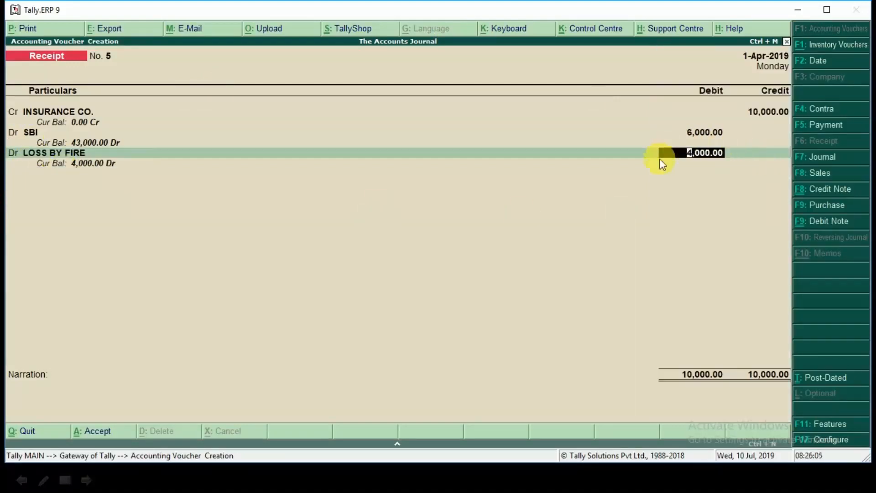
key("Return")
key("Return")
key("Return")
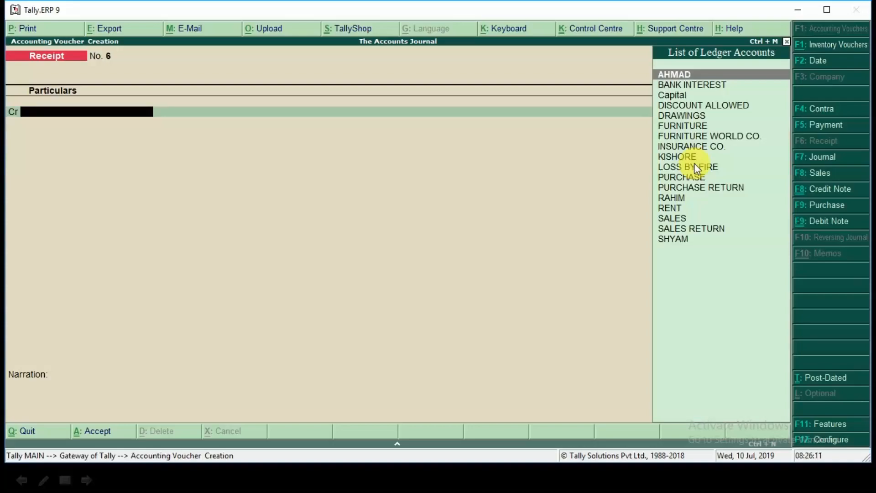
Step: Switch to the slide show and reveal transaction 20 about furniture depreciation
key("alt+Tab")
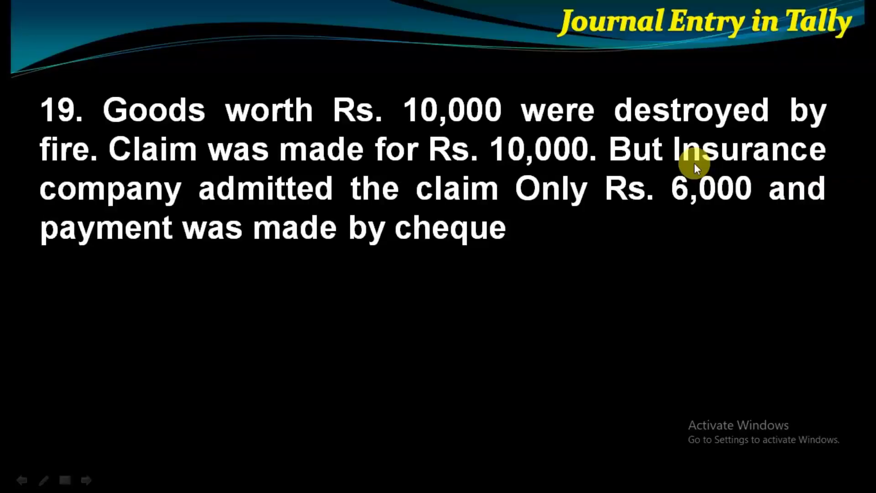
key("Right")
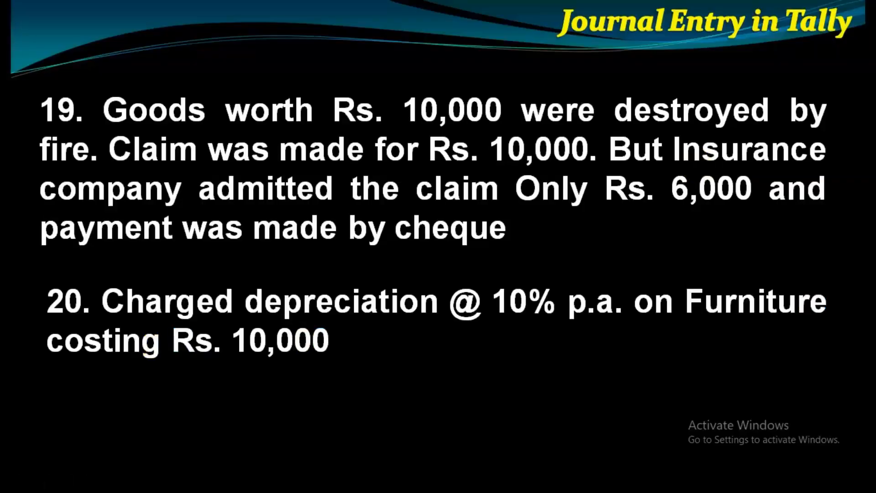
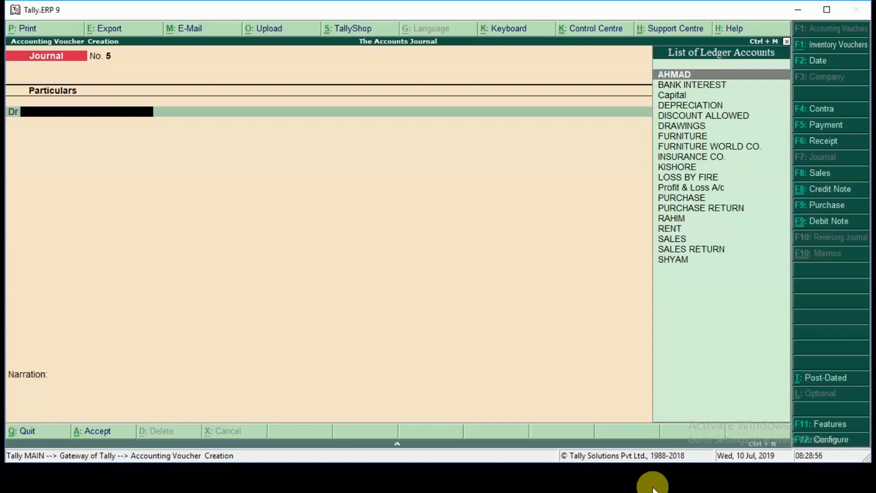
Step: Start a receipt voucher and create the ledger ICICI BANK-LOAN under Secured Loans for its credit line
key("F6")
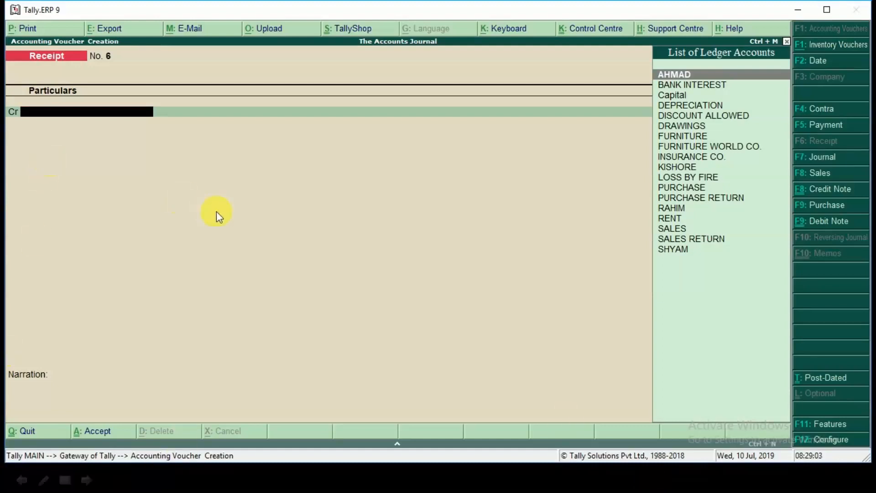
key("alt+c")
type("ICI")
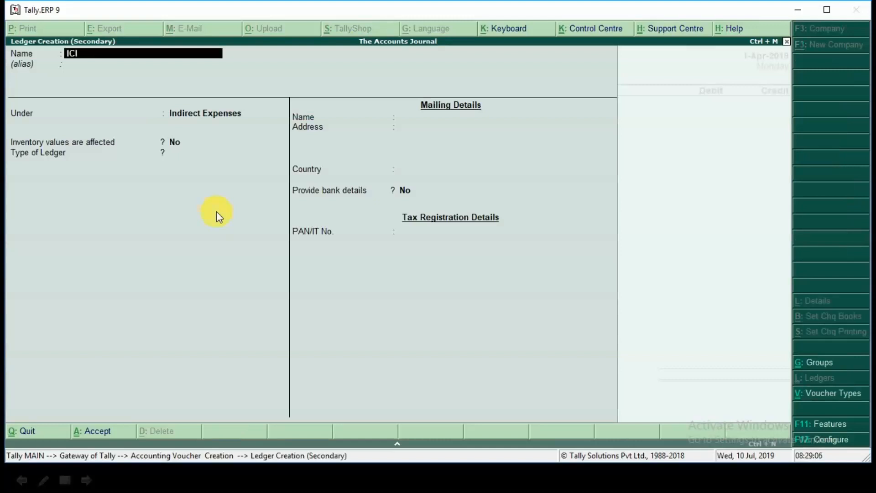
type("CI BANK-LOAN")
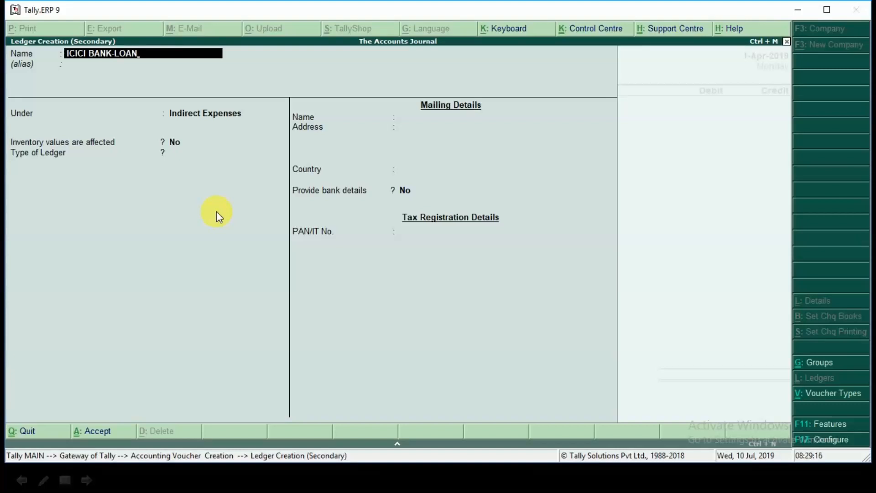
key("Return")
key("Return")
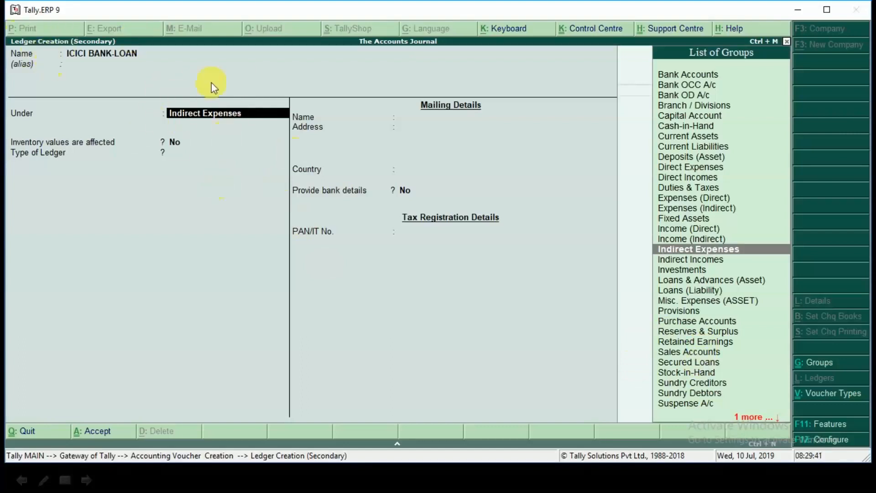
type("S")
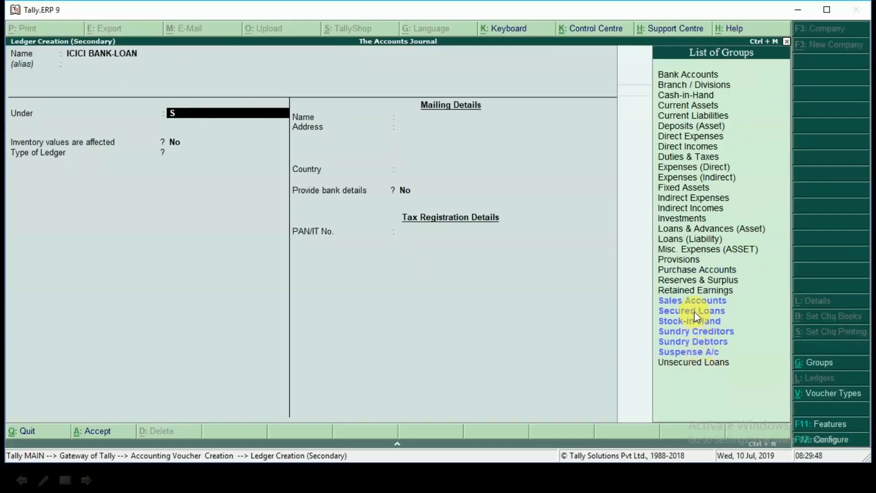
left_click(697, 229)
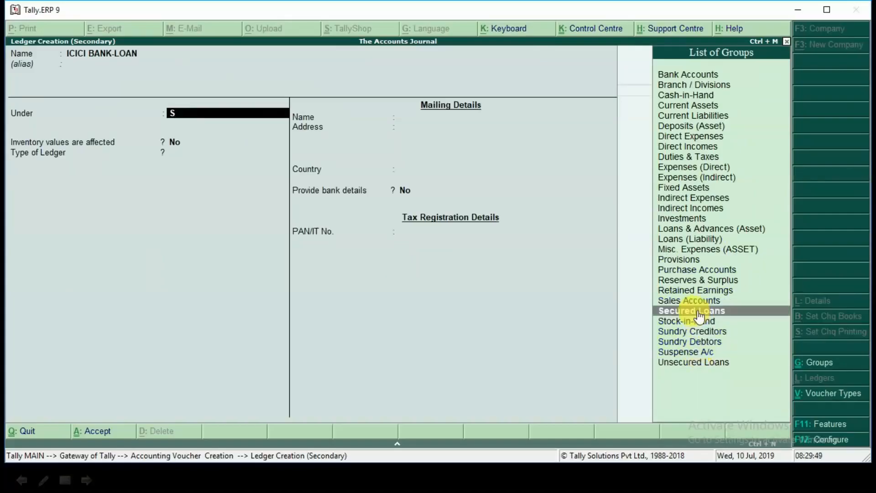
key("Return")
key("Return")
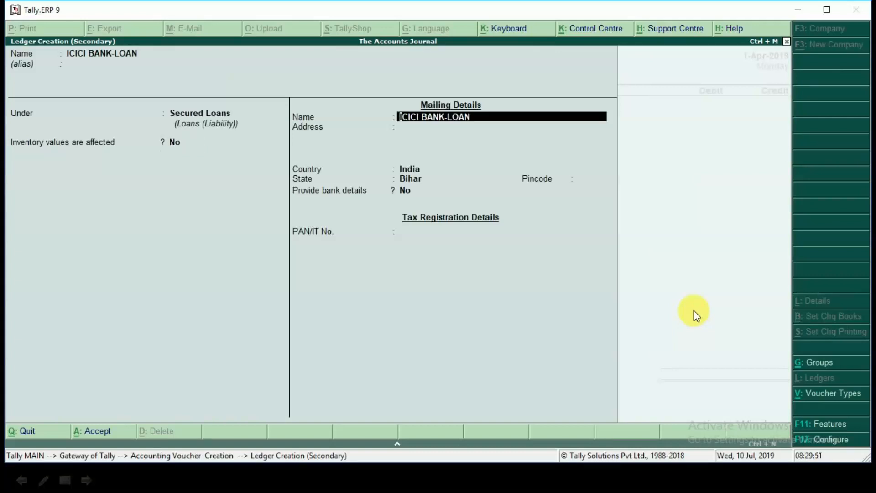
key("ctrl+a")
Step: Credit ICICI BANK-LOAN with 1,50,000 in the receipt voucher and choose SBI as the debit ledger
type("150000")
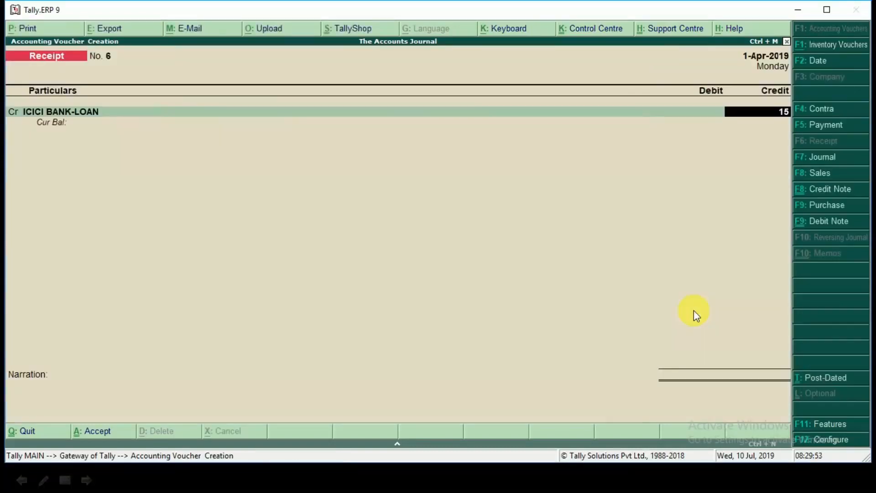
key("Return")
key("Return")
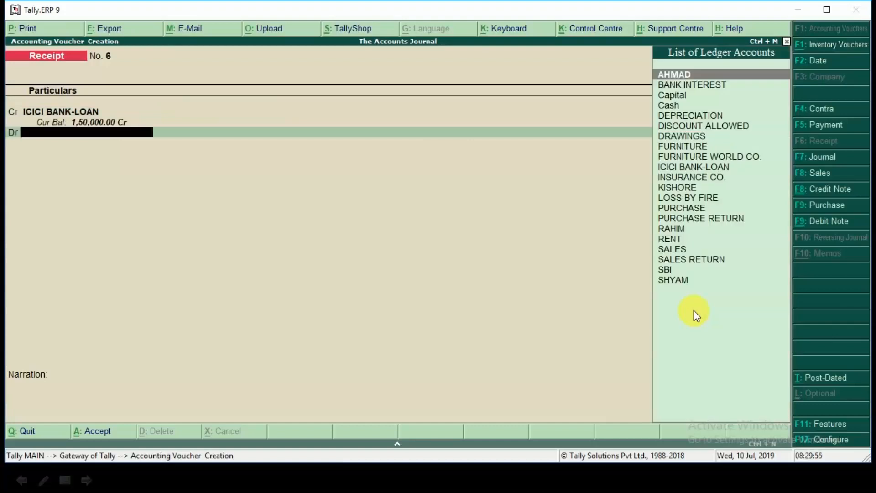
key("Down")
key("Down")
key("Down")
key("Down")
key("Down")
key("Down")
key("Down")
key("Down")
key("Down")
key("Down")
key("Down")
key("Down")
key("Down")
key("Down")
key("Down")
key("Down")
key("Down")
key("Down")
key("Down")
key("Down")
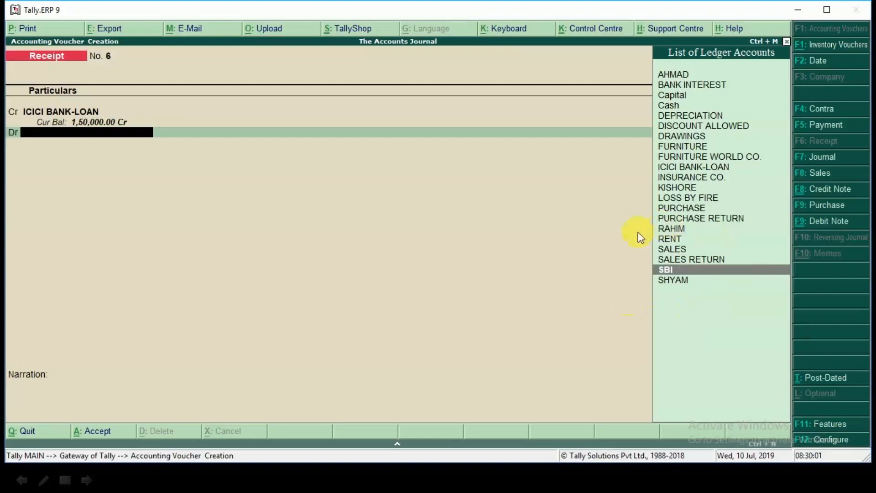
key("Return")
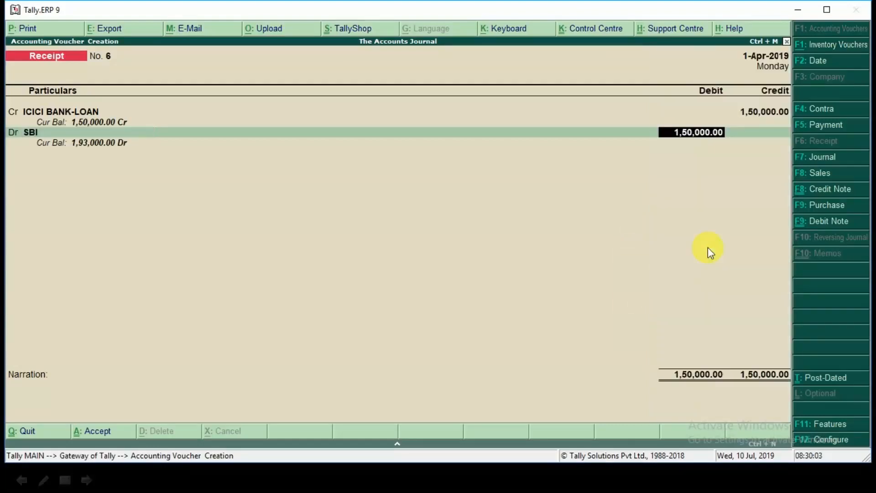
Step: Accept the 1,50,000 SBI debit with the default bank allocation and save the receipt voucher without a narration
key("Return")
Step: Switch to the slide show, reveal transaction 22 about loan interest paid to ICICI Bank, and return to Tally.ERP 9
key("Return")
key("Return")
key("Return")
key("Return")
key("Return")
key("Return")
key("alt+Tab")
key("Return")
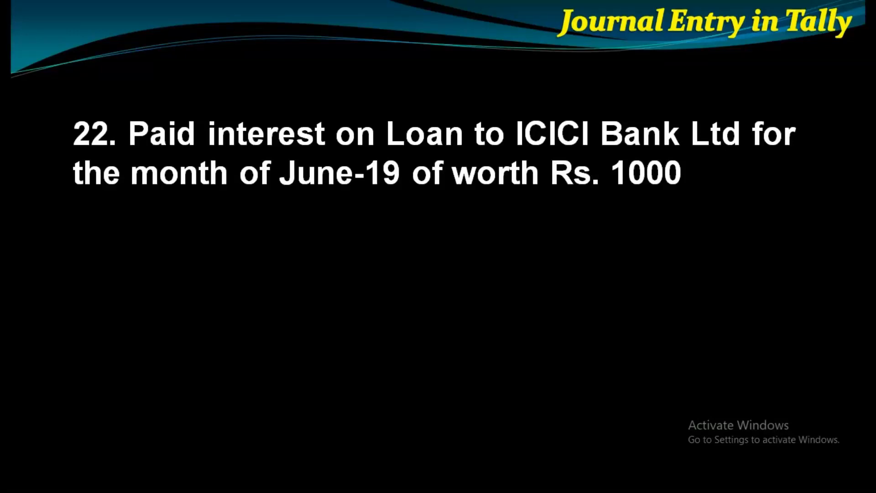
key("alt+Tab")
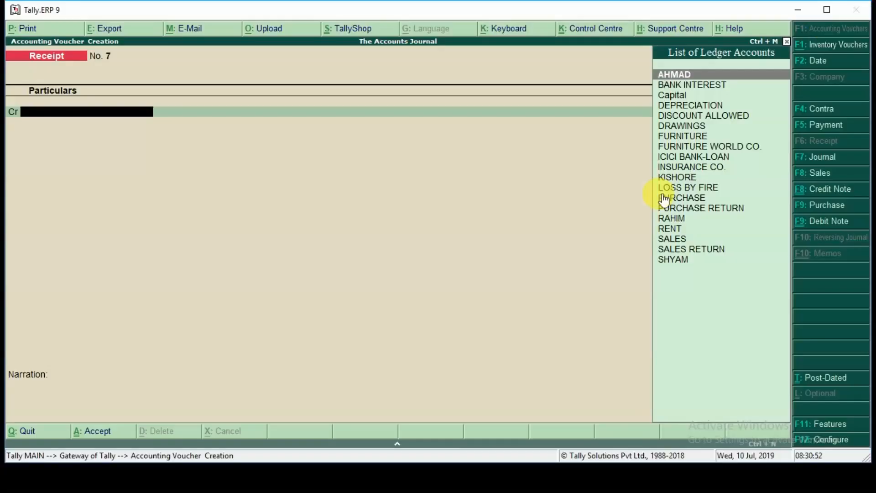
Step: Start a payment voucher and create the ledger INTEREST under Indirect Expenses for its debit line
key("F5")
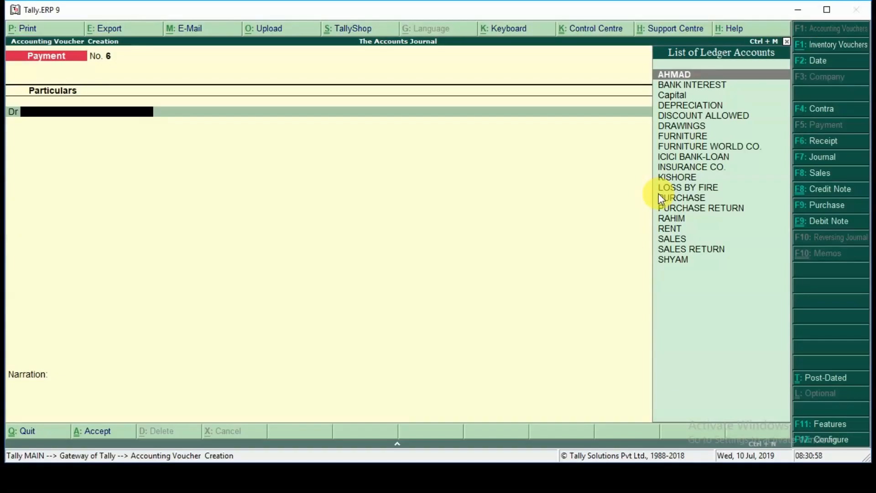
key("alt+c")
type("INTEREST")
key("Return")
key("Return")
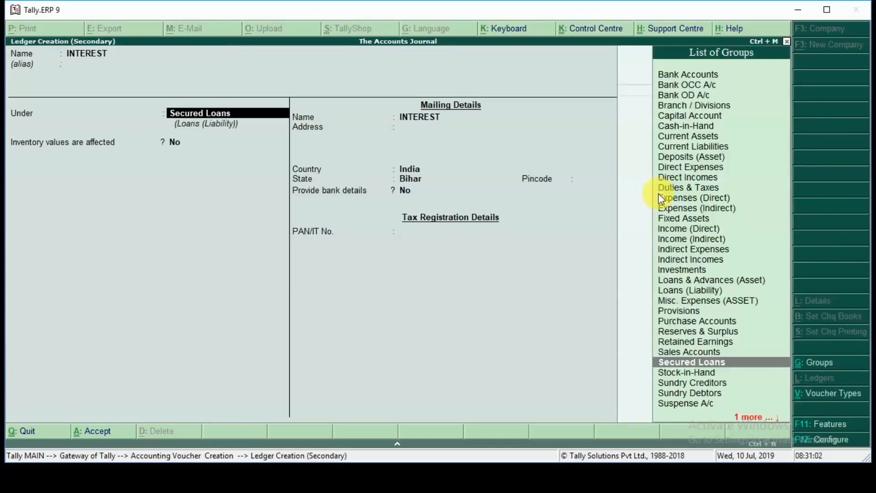
type("IND")
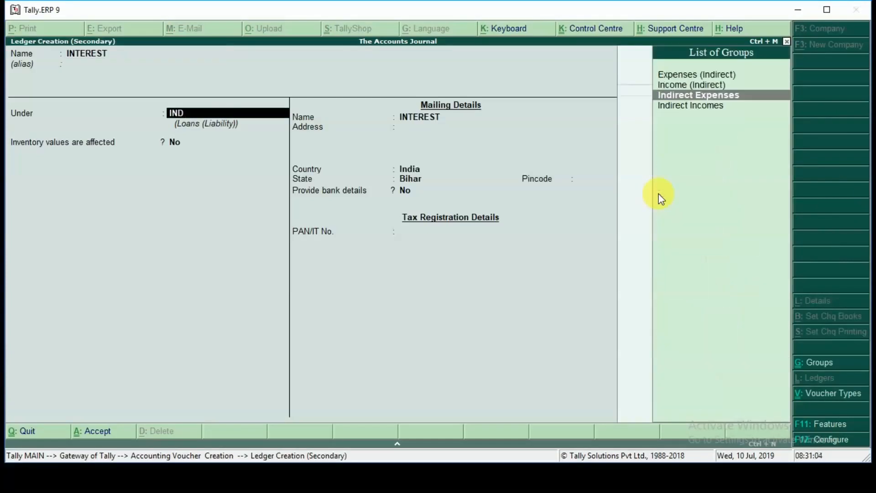
key("Return")
key("ctrl+a")
Step: Debit INTEREST with 1,000, credit SBI with the same amount using the default bank allocation, and save the payment voucher
type("1000")
key("Return")
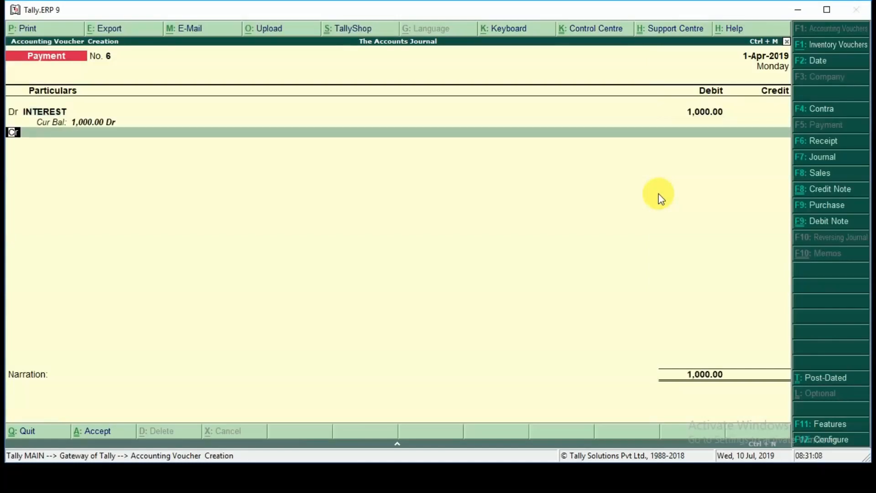
key("Return")
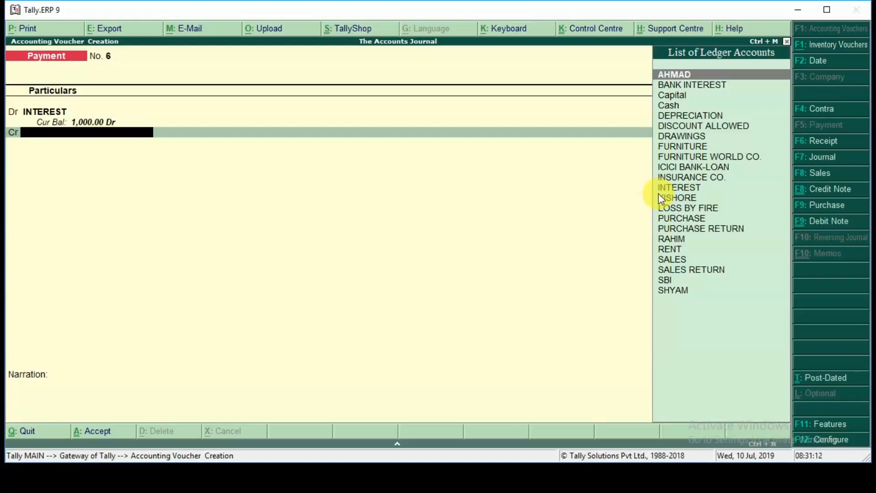
type("SBI")
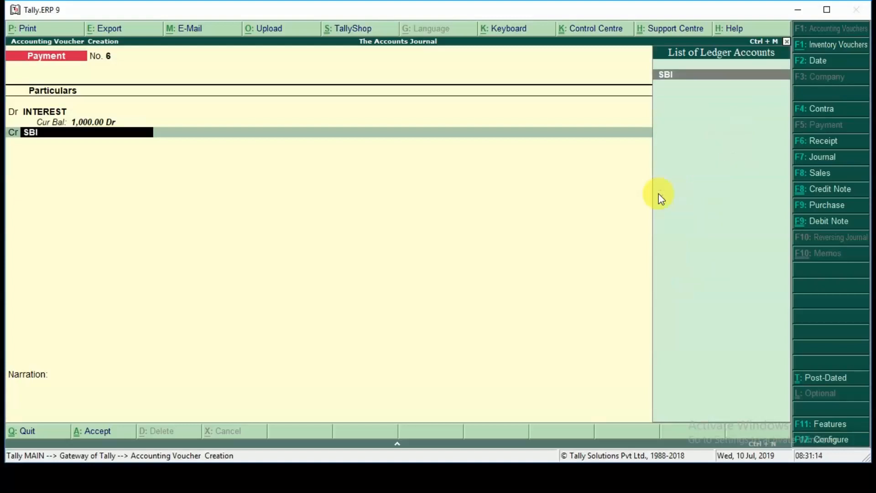
key("Return")
key("Return")
key("Return")
key("Return")
key("Return")
key("Return")
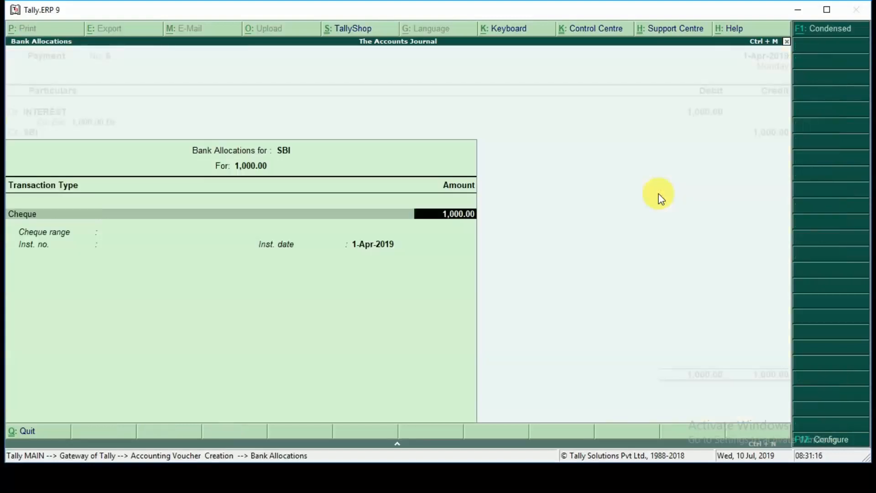
key("Return")
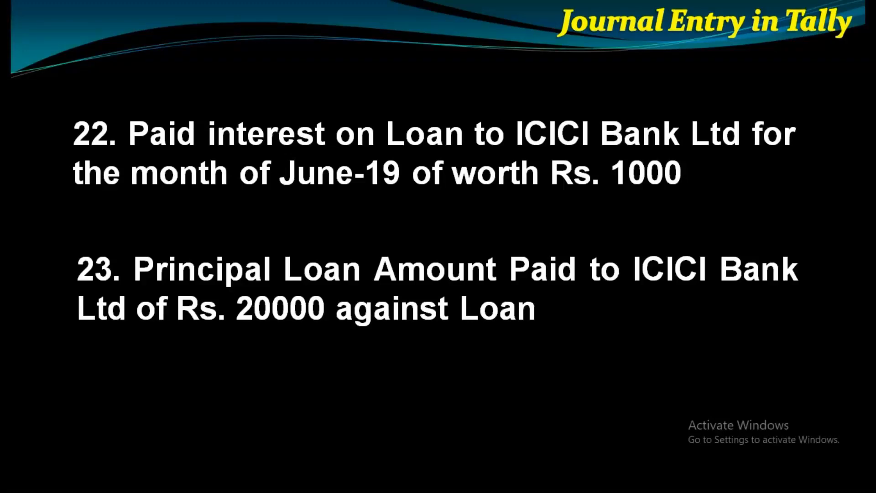
Step: Return to Tally.ERP 9 from the slide show and debit ICICI BANK-LOAN with 20,000 in the new payment voucher
key("alt+Tab")
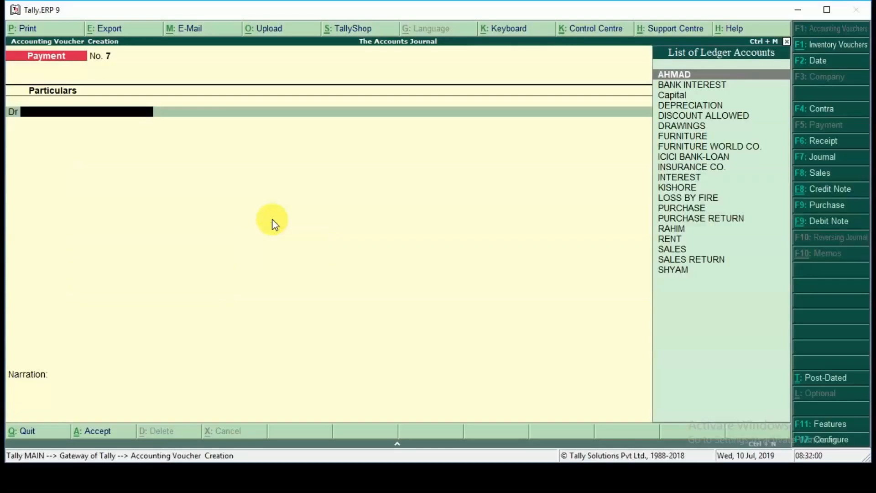
type("ICI")
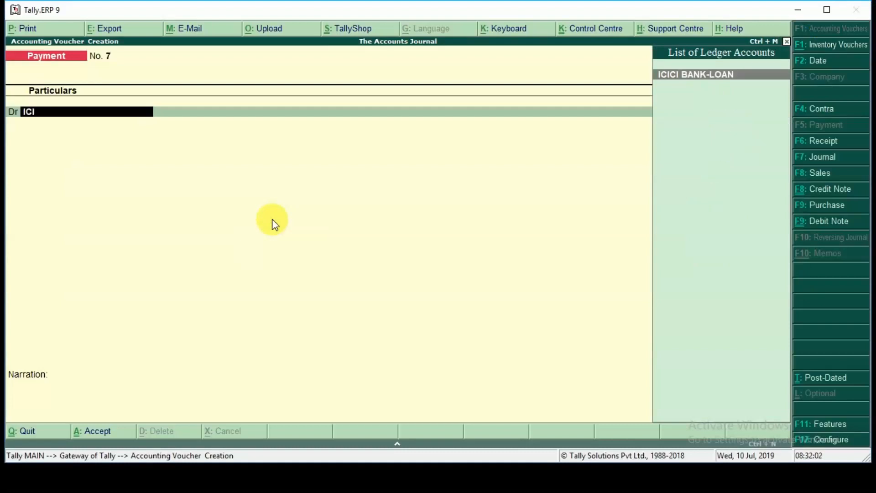
key("Return")
type("2000")
key("Return")
key("BackSpace")
type("20000")
key("Return")
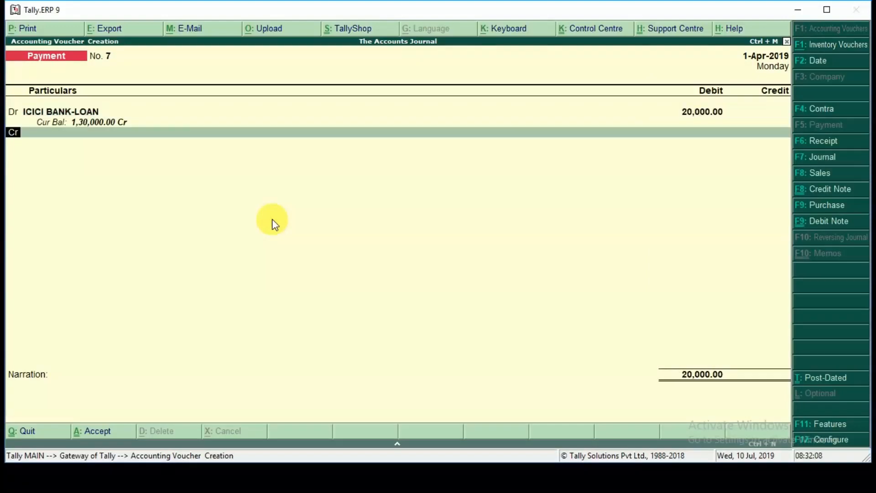
key("Return")
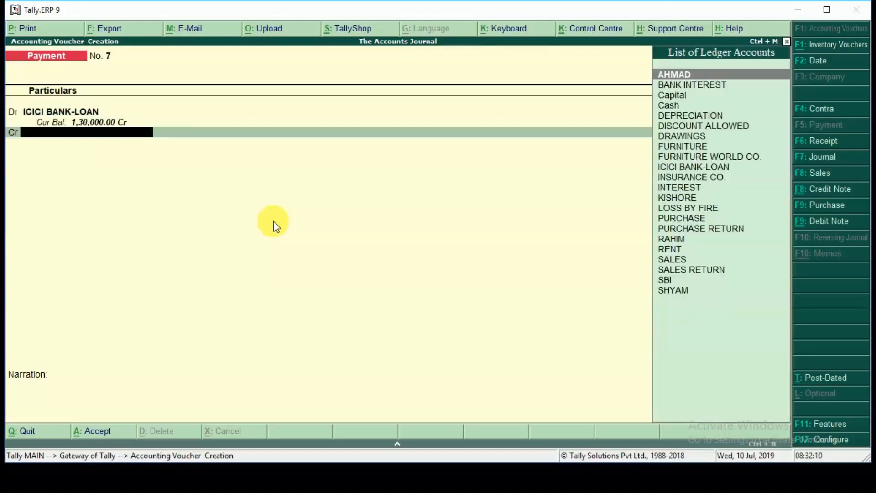
Step: Credit SBI with 20,000, accept the bank allocation and save the loan repayment voucher without a narration
type("SBI")
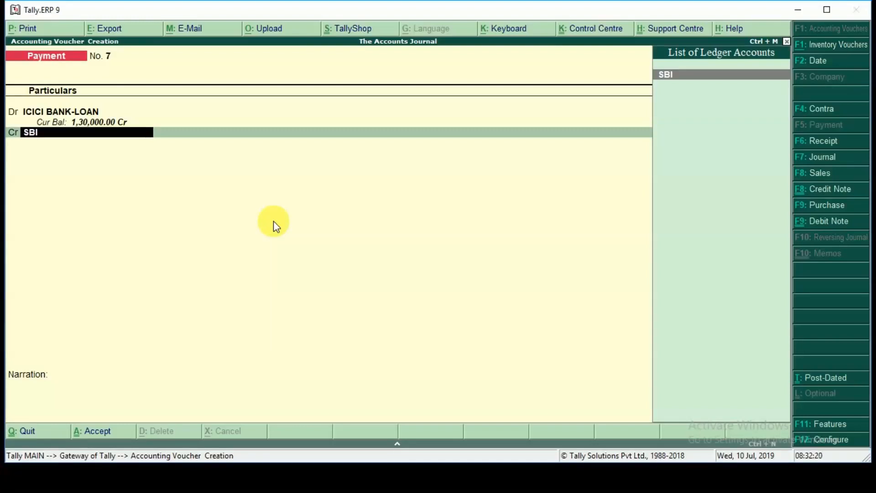
key("Return")
key("Return")
key("ctrl+a")
key("Return")
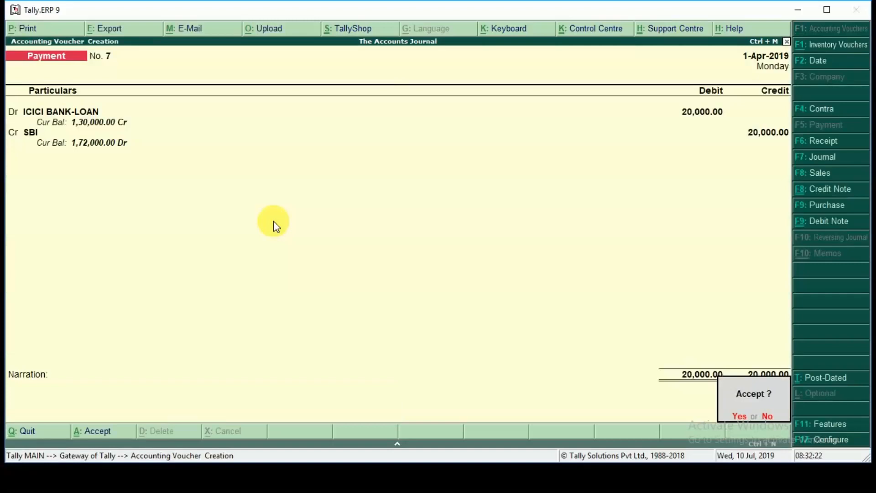
key("Return")
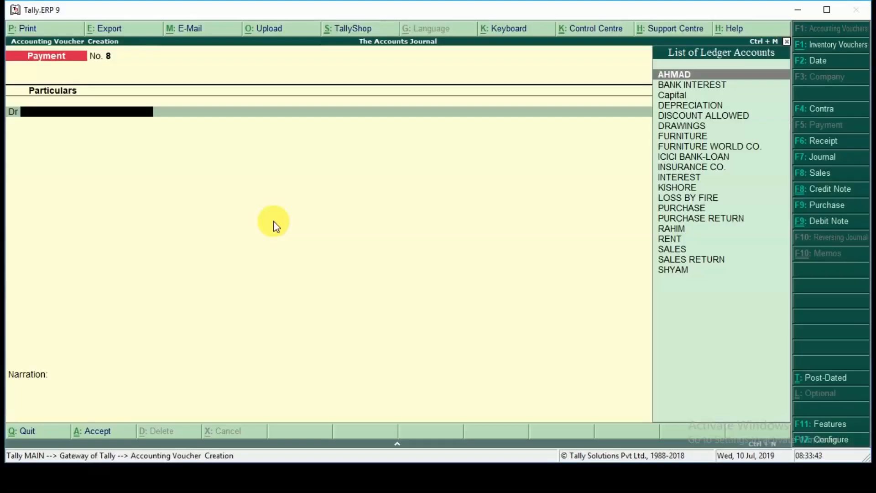
Step: Start a journal voucher and create the ledger SALARY under Indirect Expenses for its debit line
key("F7")
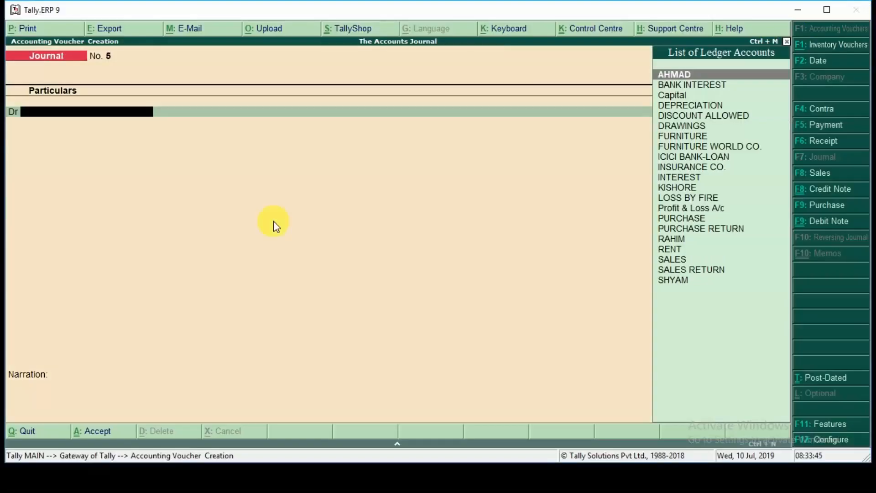
key("alt+c")
type("SALARY")
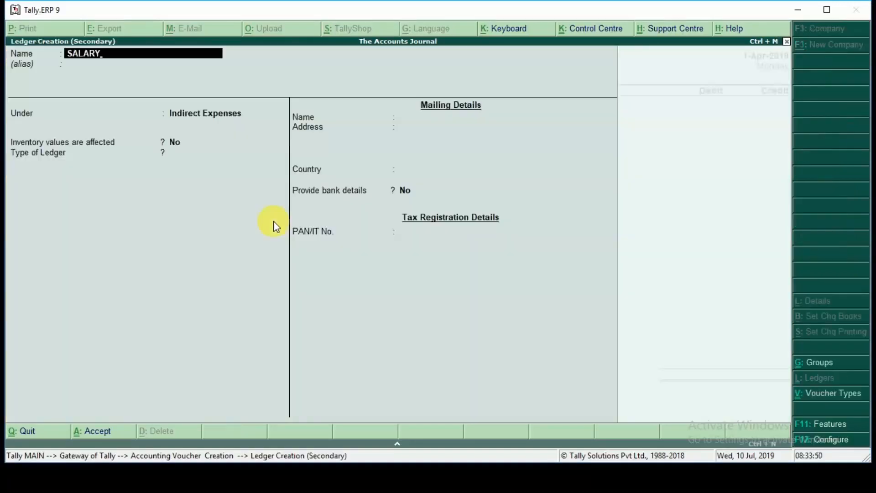
key("Return")
type("IND")
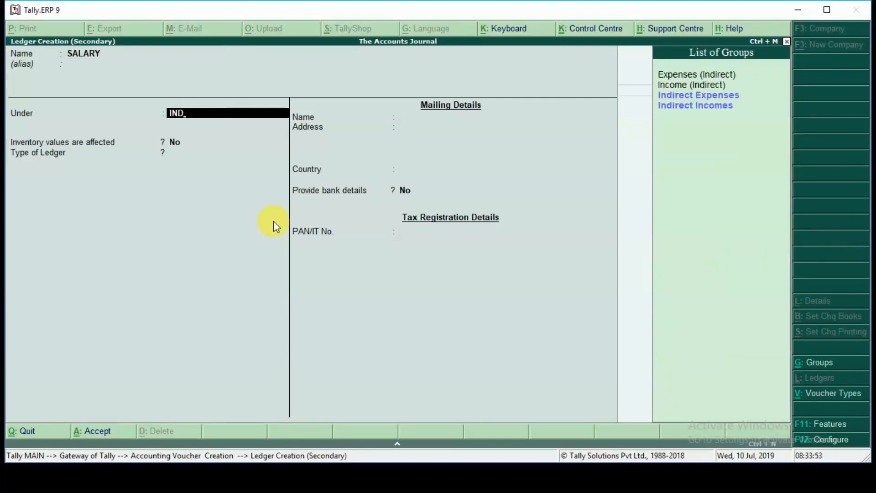
key("Return")
key("ctrl+a")
Step: Debit SALARY with 5,000 in the journal voucher and go on to the credit line
key("Return")
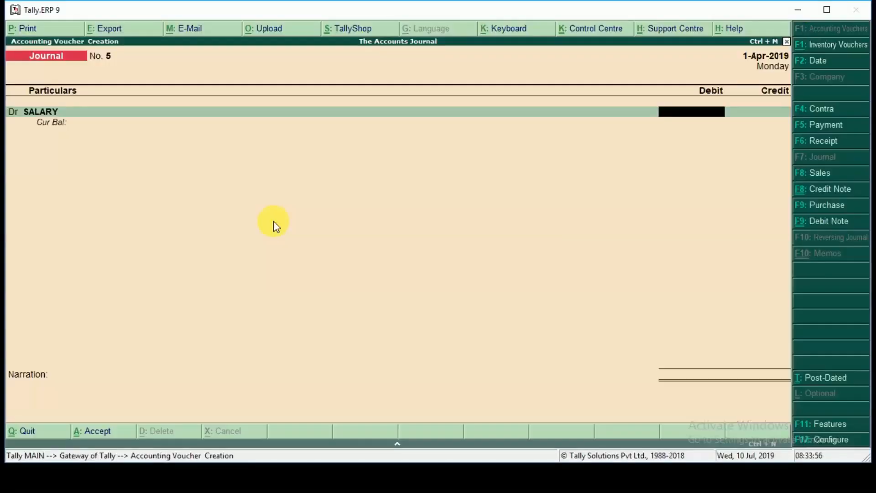
type("5000")
key("Return")
key("Return")
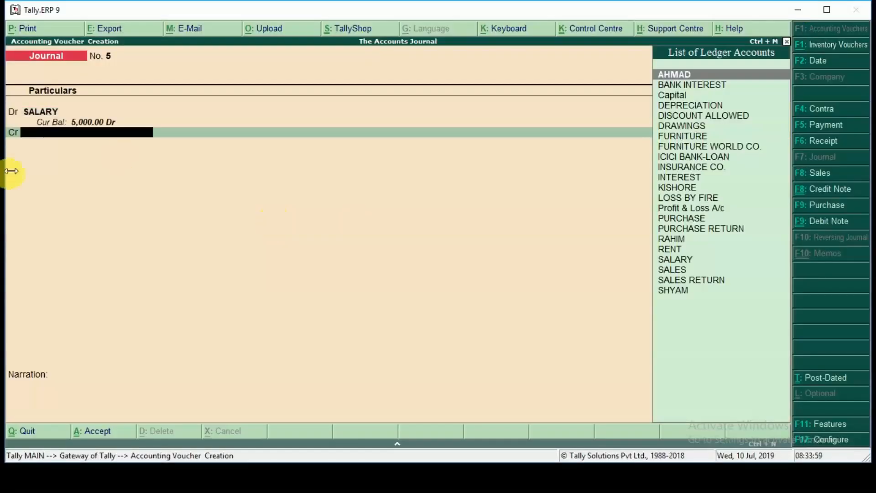
Step: Create the ledger SALARY PAYABLE under Current Liabilities for the journal voucher's credit line
key("alt+c")
type("SALARY PAYAHLE")
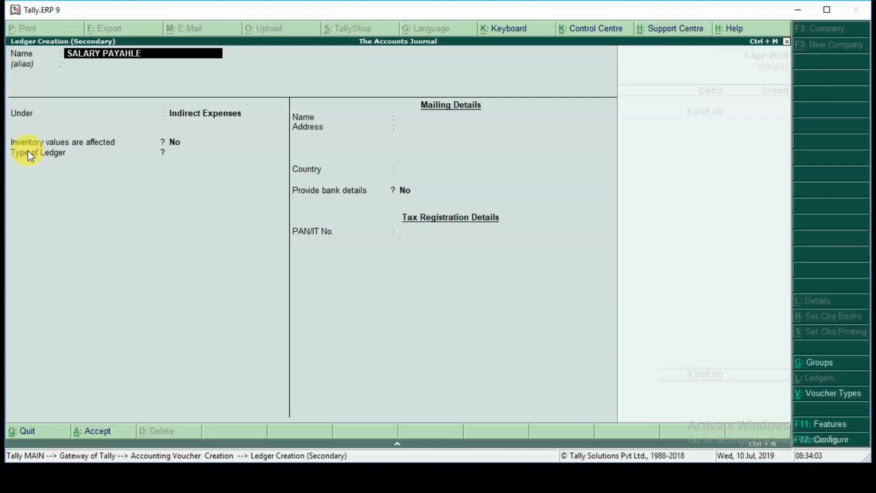
key("Return")
key("Return")
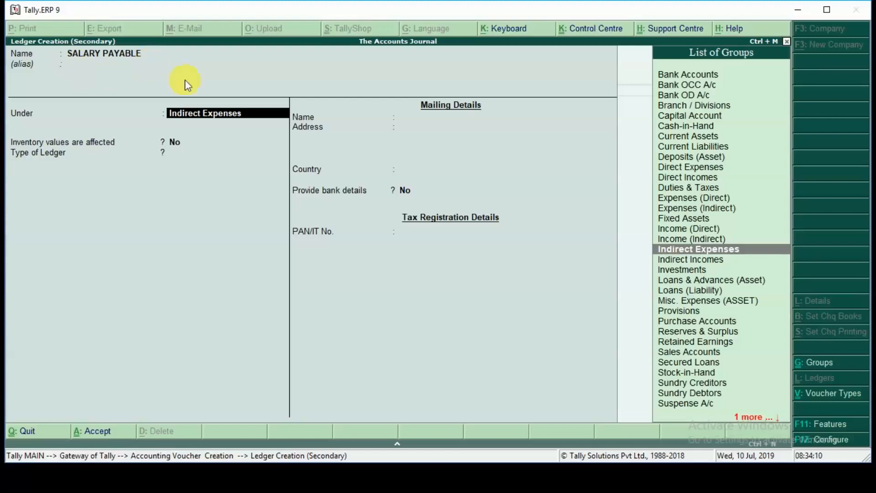
type("CUR")
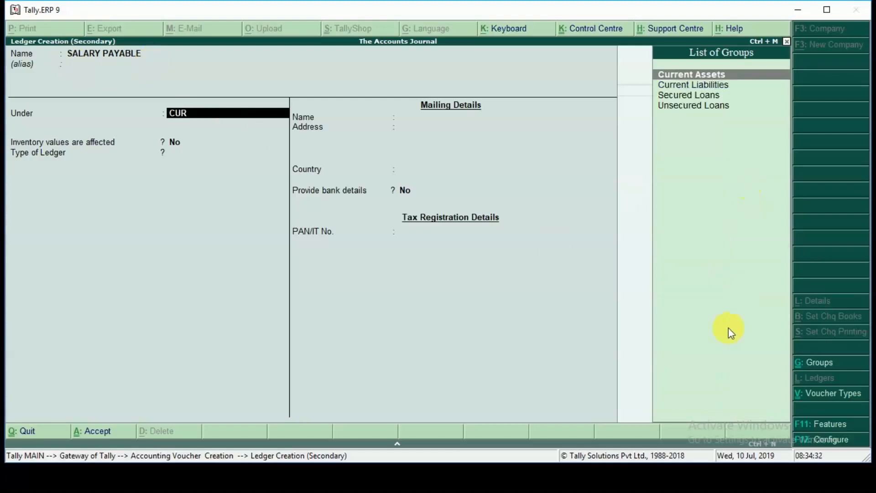
key("Down")
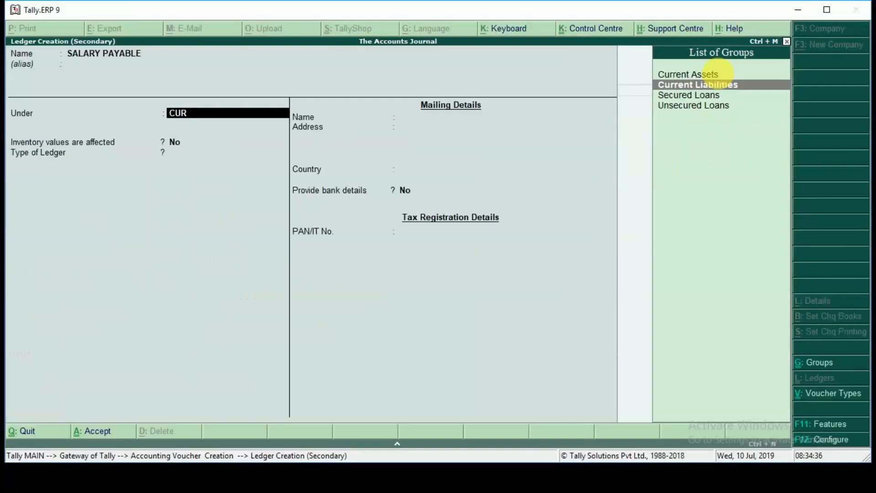
key("Return")
key("ctrl+a")
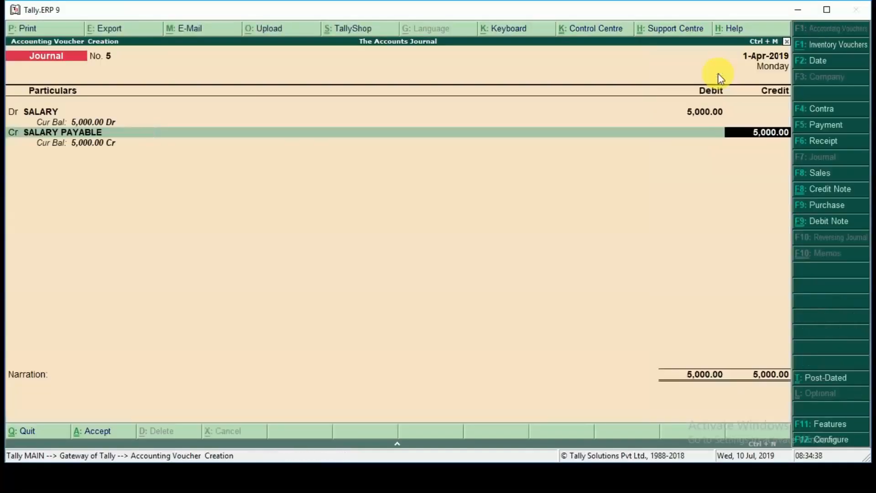
Step: Credit SALARY PAYABLE with 5,000 and save the outstanding salary journal voucher without a narration
key("Return")
key("Return")
key("Return")
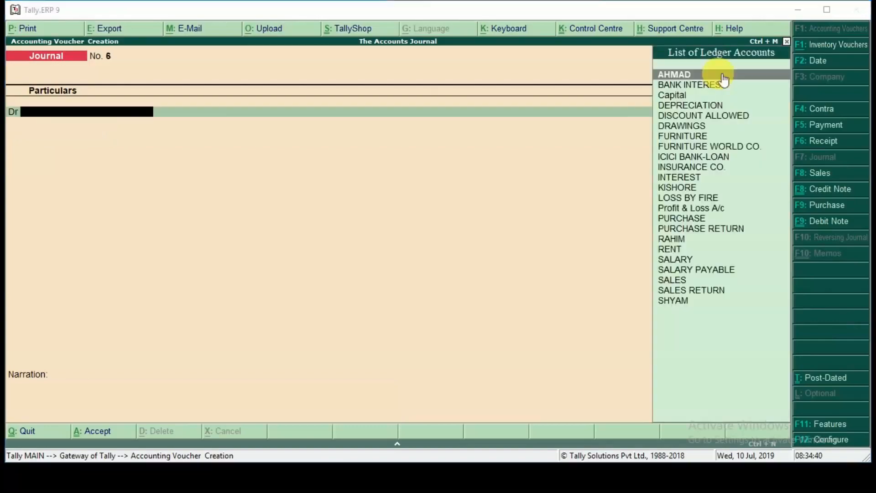
Step: Reveal the next transaction in the slide show and return to Tally.ERP 9 to start a payment voucher for it
key("alt+Tab")
left_click(718, 73)
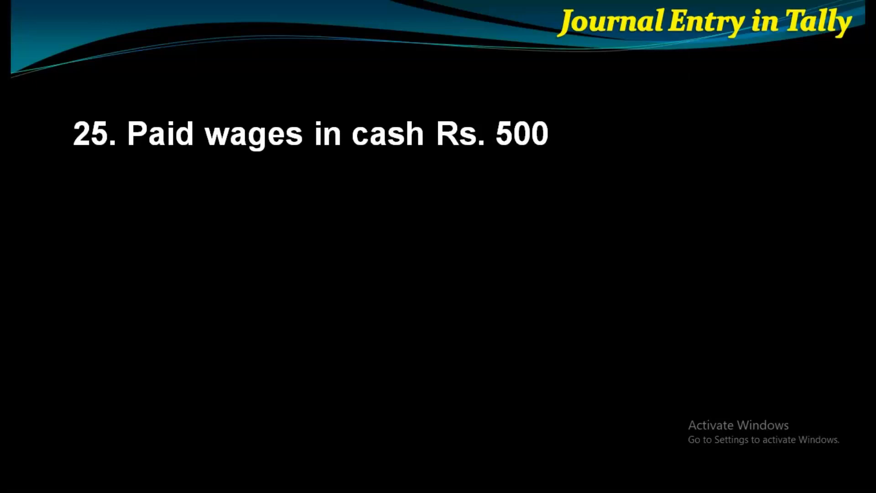
key("alt+Tab")
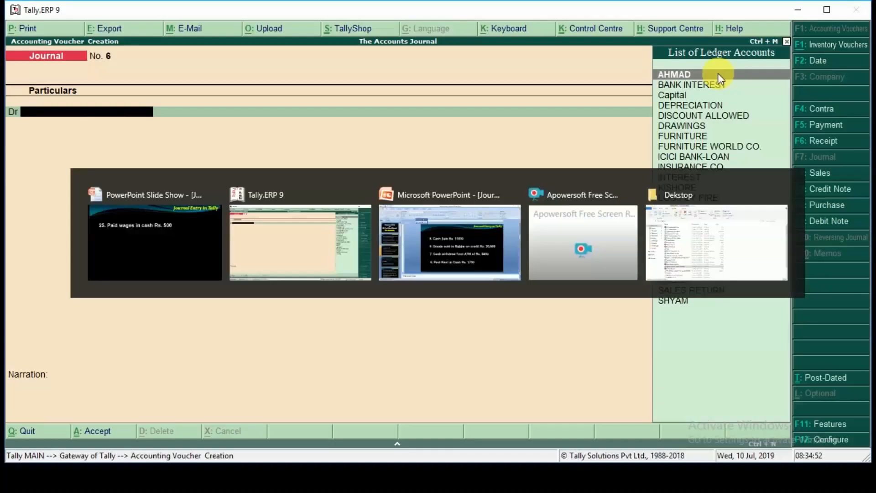
key("F5")
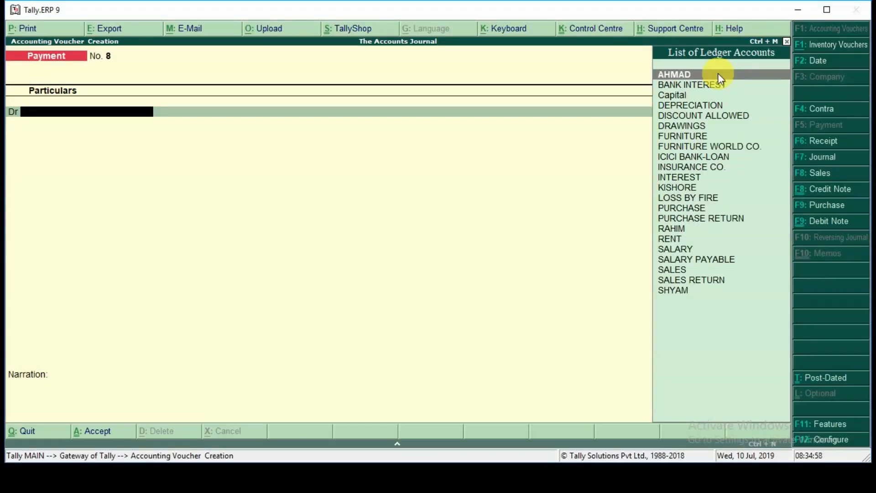
Step: Create the ledger WAGES under Direct Expenses for the payment voucher's debit line
key("alt+c")
type("WAGES")
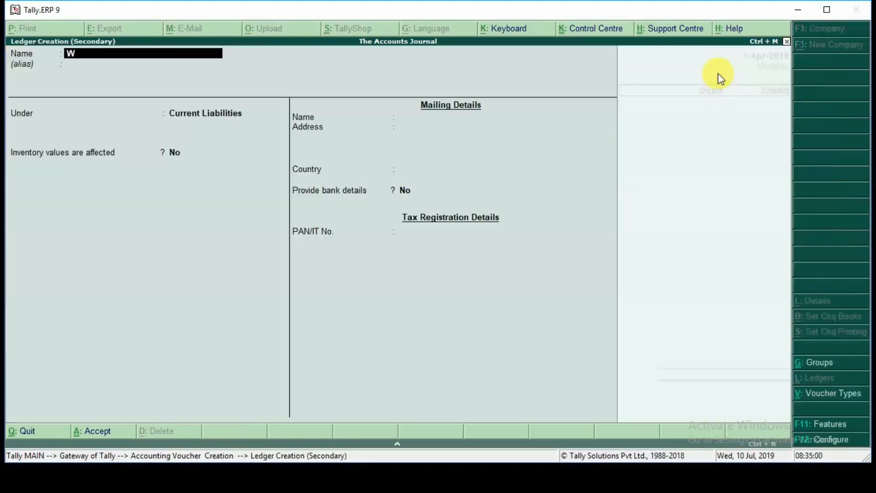
key("Return")
key("Return")
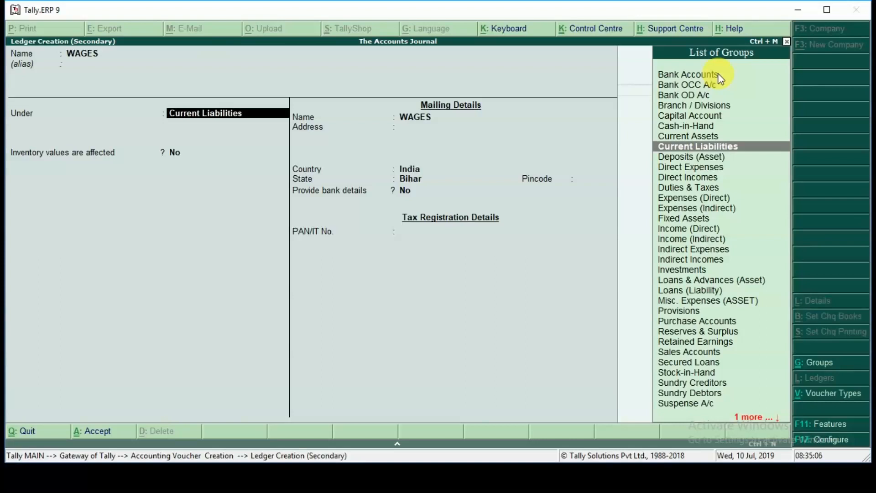
type("DI")
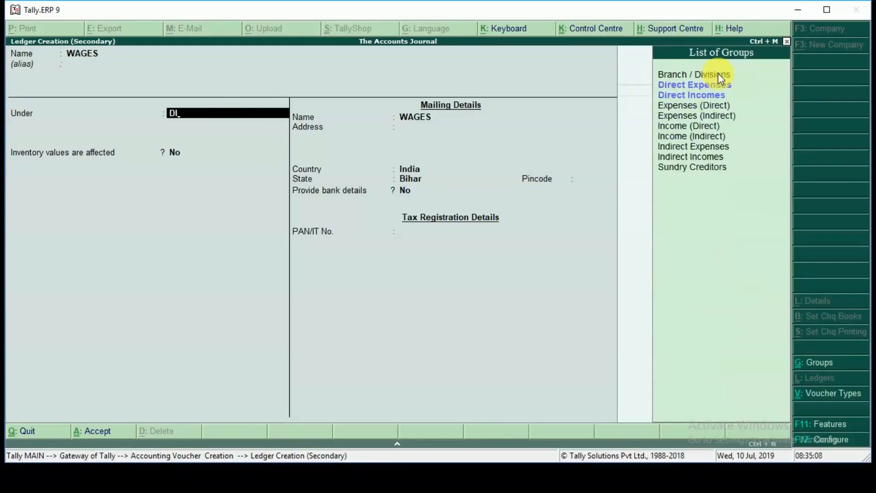
key("Return")
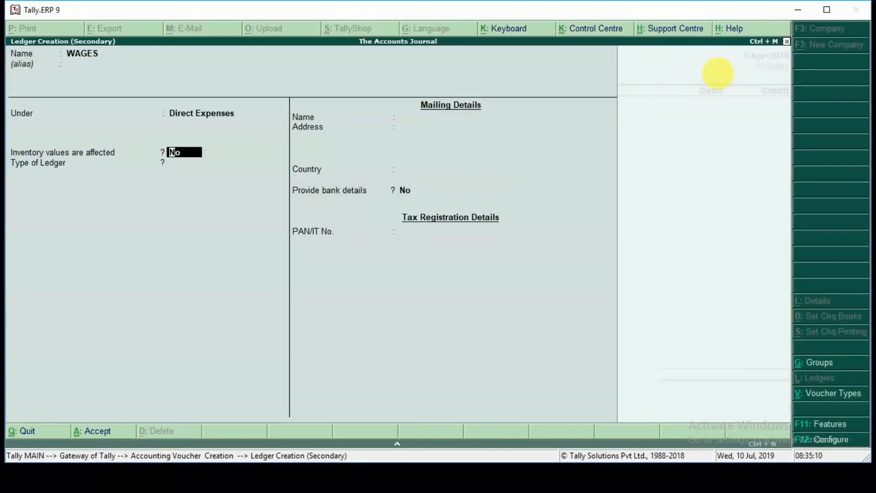
key("ctrl+a")
Step: Debit WAGES and credit Cash with 500, and save the payment voucher without a narration
key("Return")
type("500")
key("Return")
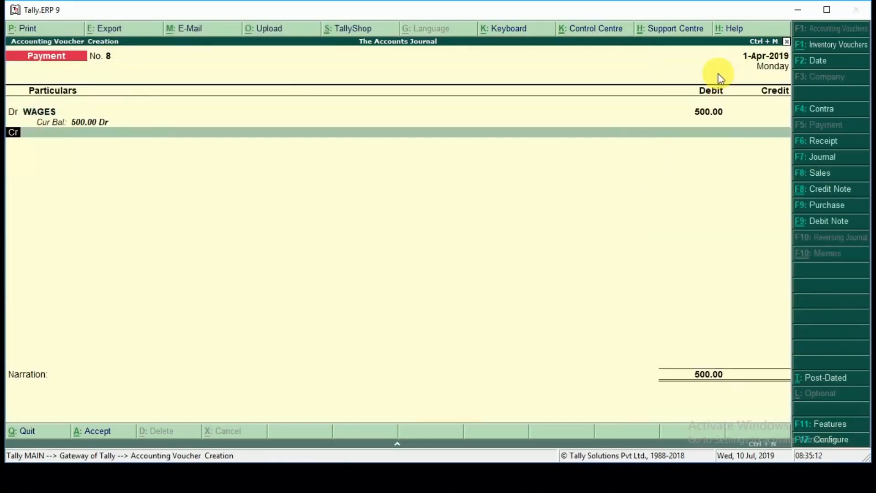
type("cash")
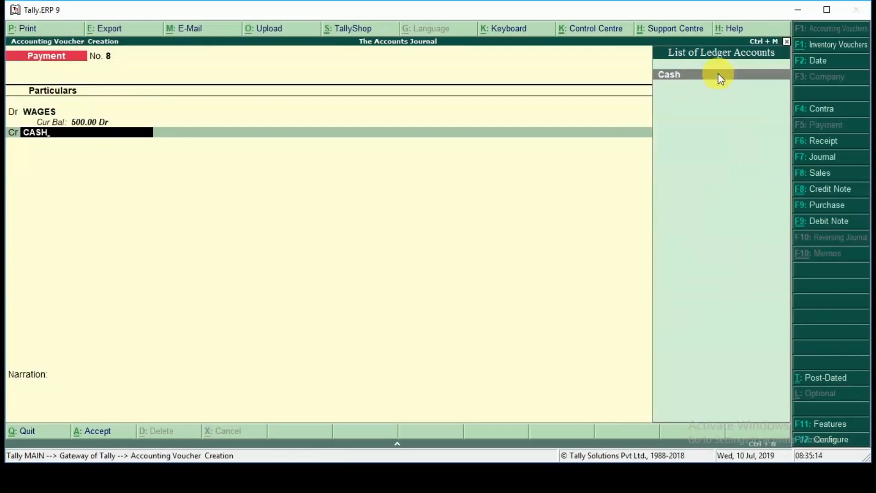
key("Return")
key("Return")
key("Return")
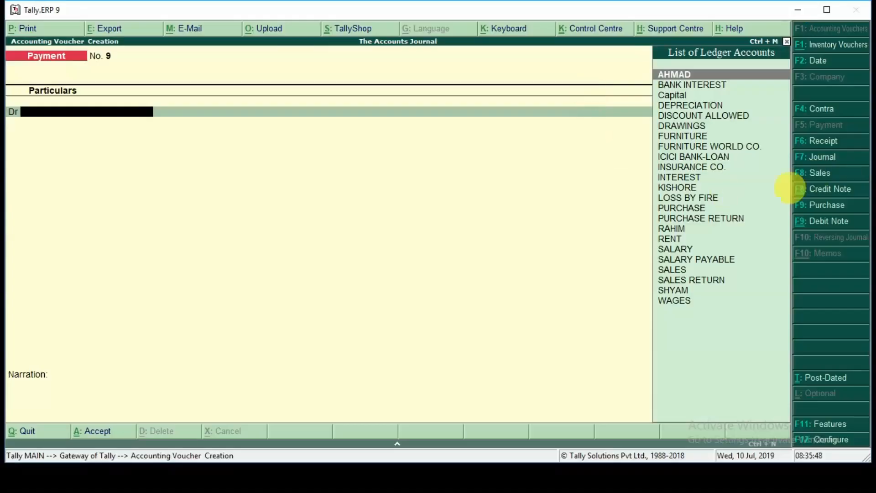
Step: Start a receipt voucher and create the ledger COMMISSION RECD. under Indirect Incomes for its credit line
left_click(816, 146)
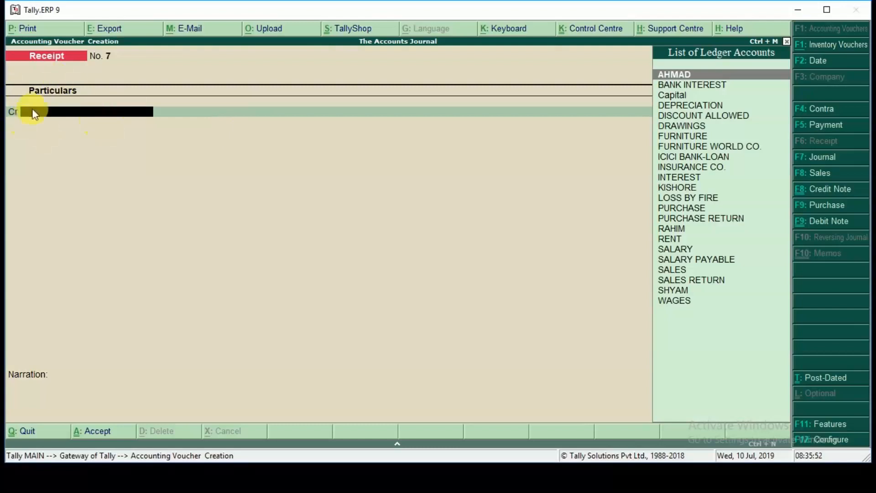
key("alt+c")
type("COMMISSION RECD.")
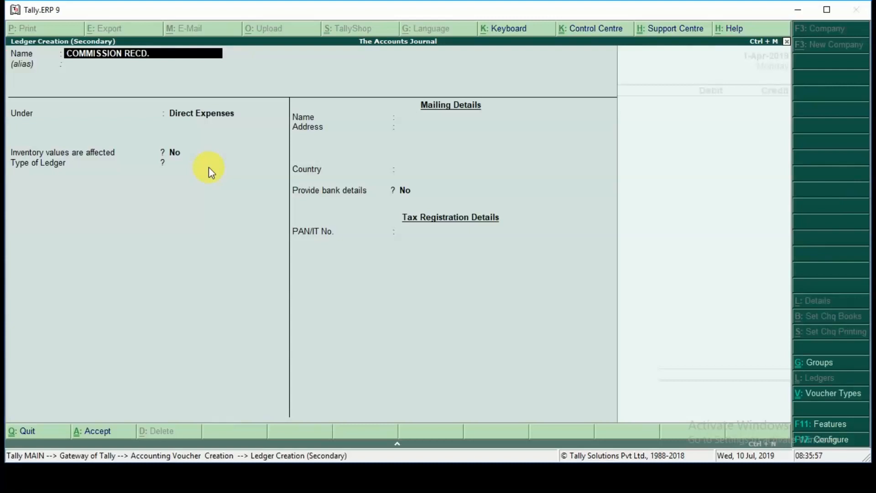
key("Return")
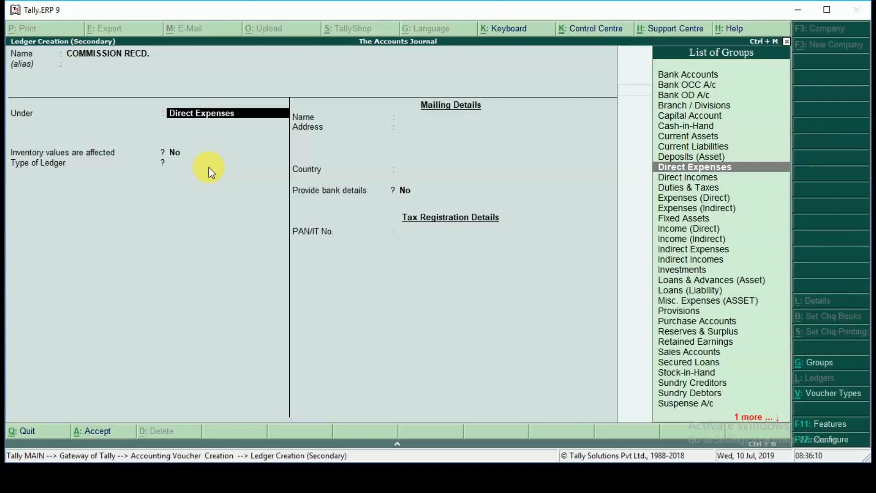
type("in")
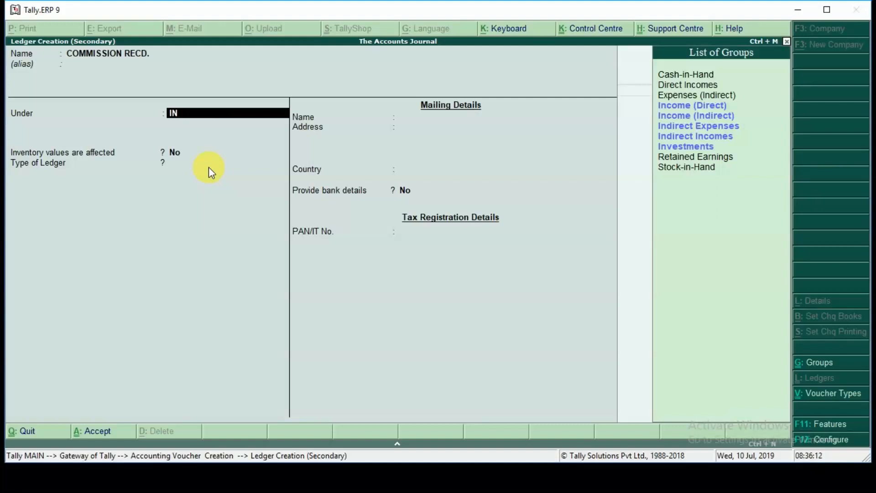
key("Down")
key("Down")
key("Down")
key("Return")
key("ctrl+a")
Step: Credit COMMISSION RECD. and debit Cash with 2,000, and save the receipt voucher without a narration
key("Return")
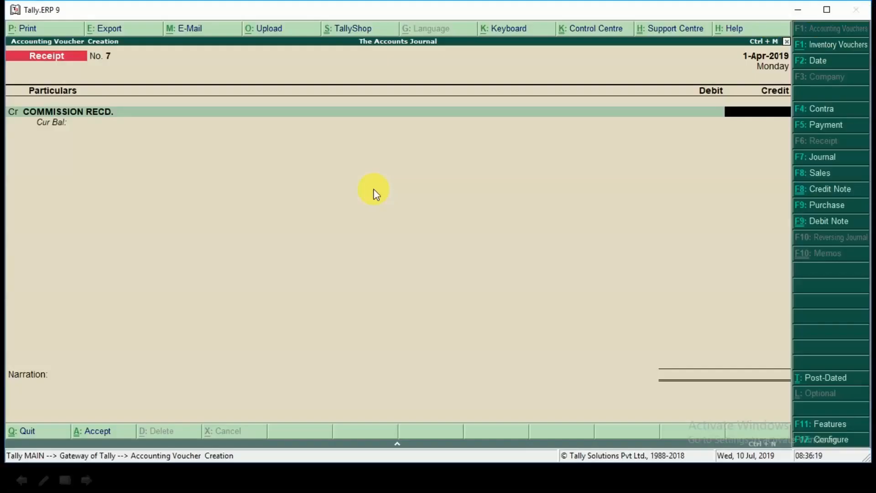
type("2000")
key("Return")
key("Return")
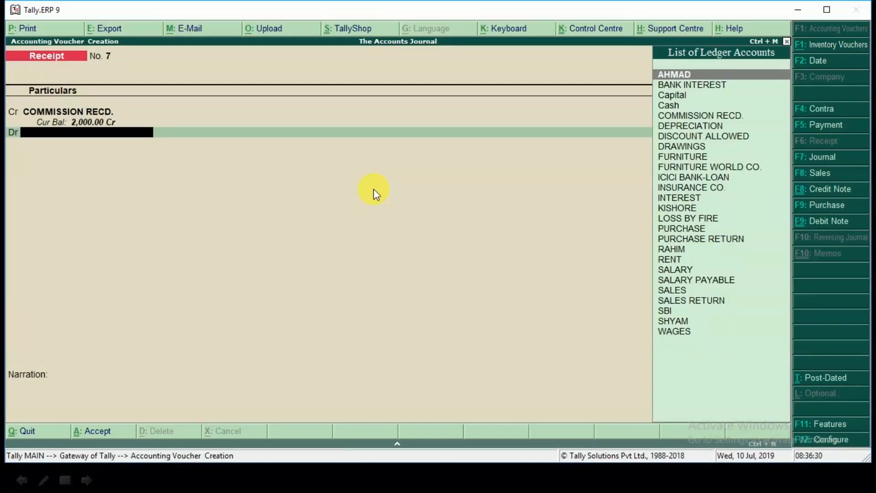
type("CASH")
key("Return")
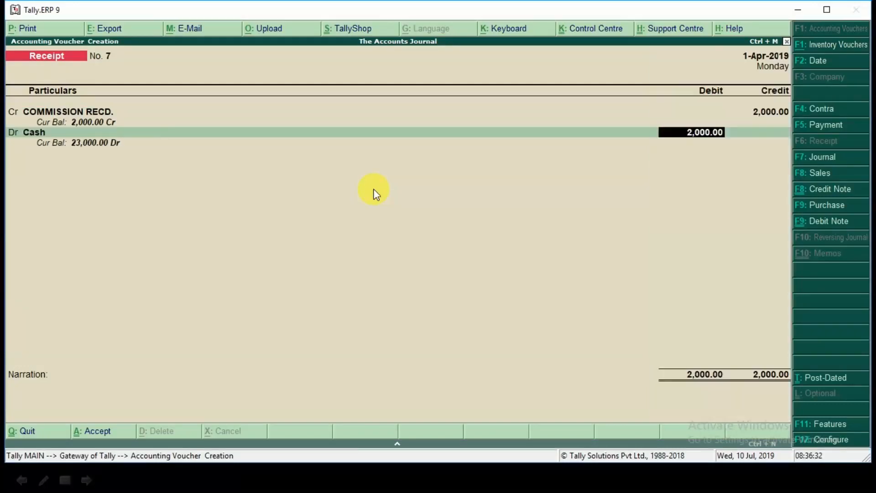
key("Return")
key("Return")
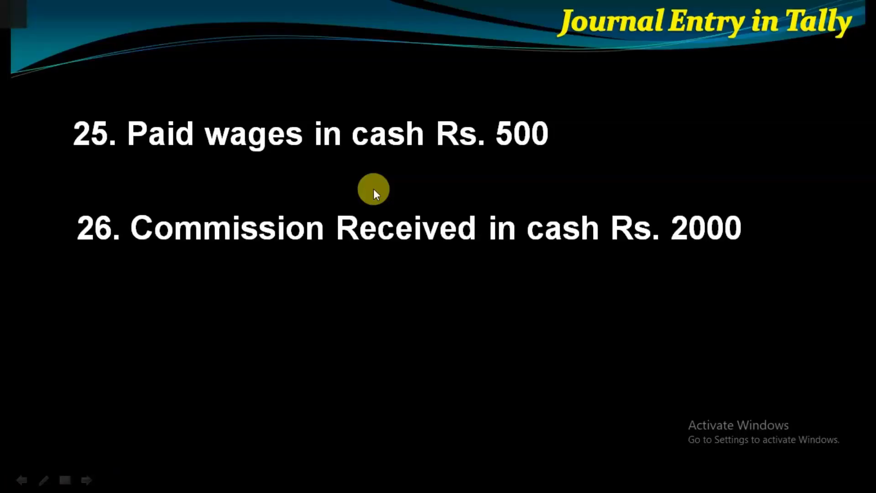
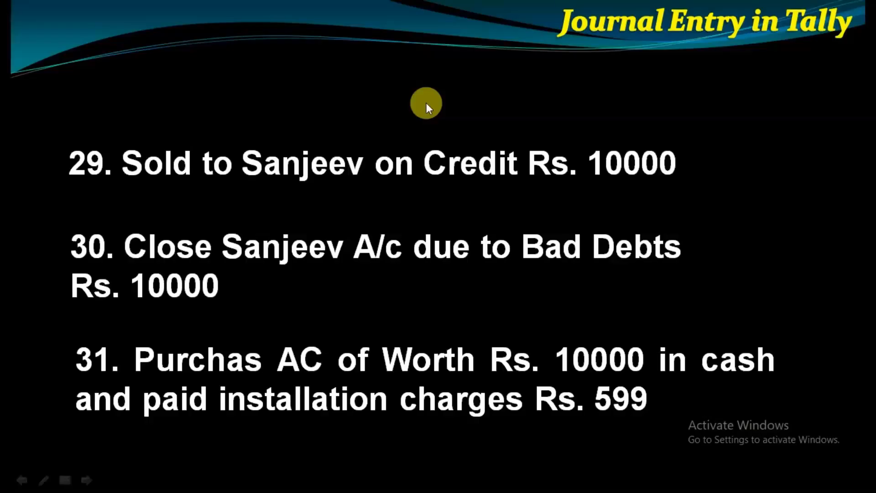
Step: Debit AC and credit Cash with 10,000, and save the payment voucher without a narration
type("10000")
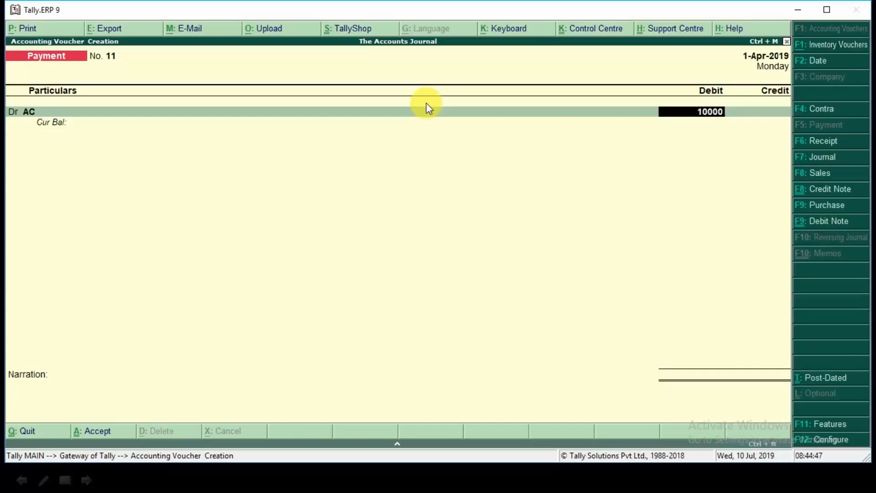
key("Return")
key("Return")
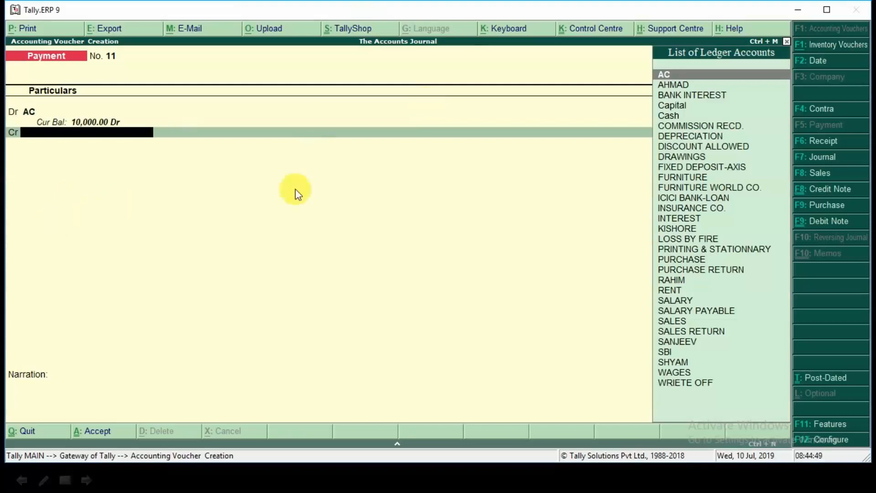
type("CA")
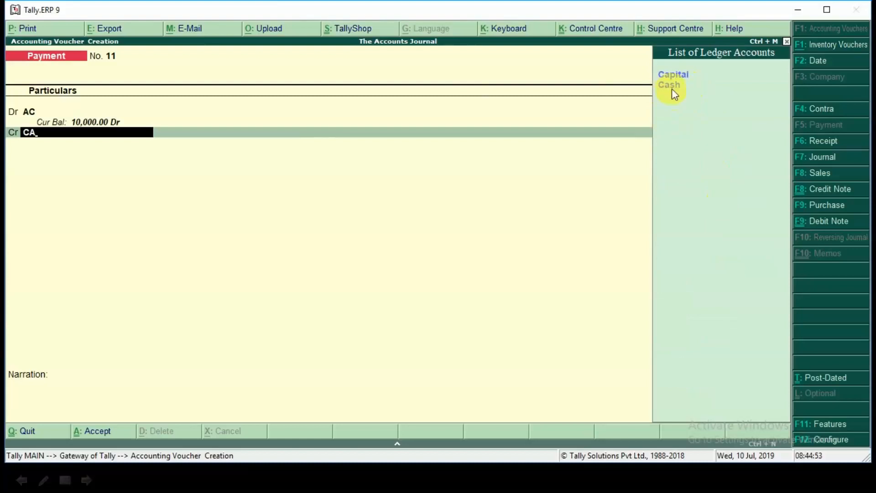
left_click(672, 89)
left_click(672, 88)
key("Return")
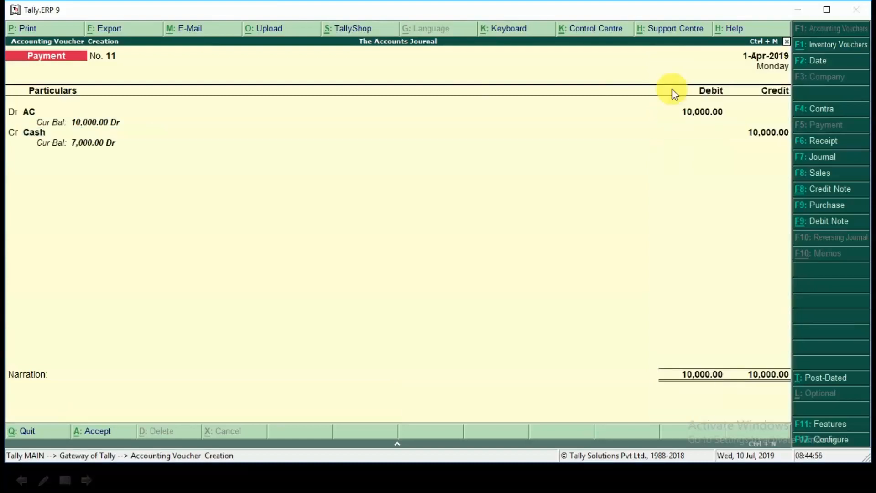
key("Return")
key("Return")
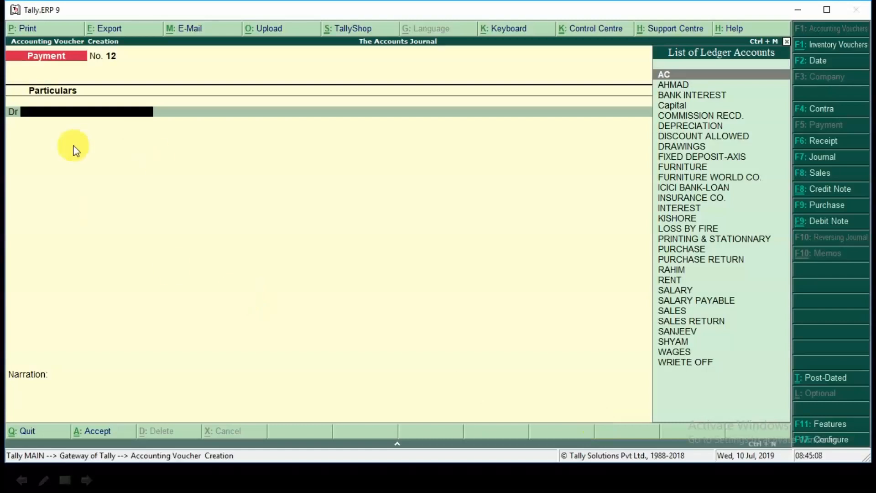
Step: Record the AC installation charges by debiting AC and crediting Cash with 599, and save the payment voucher without a narration
type("AC")
key("Return")
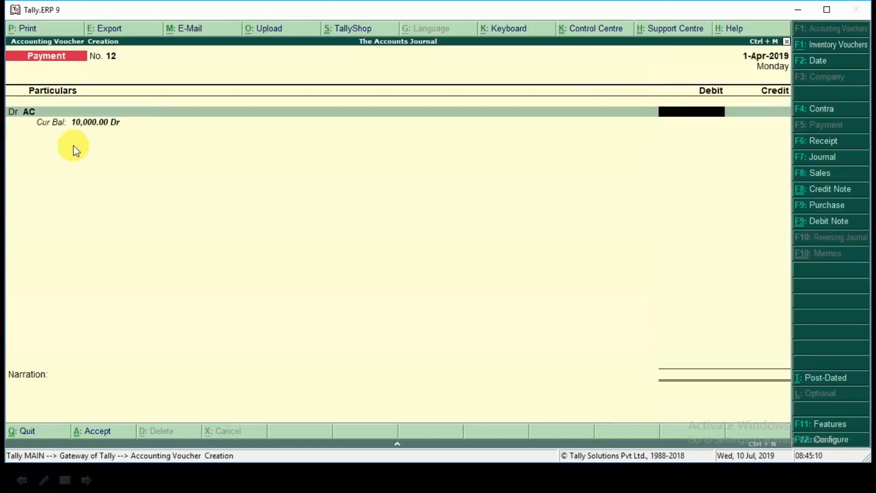
type("599")
key("Return")
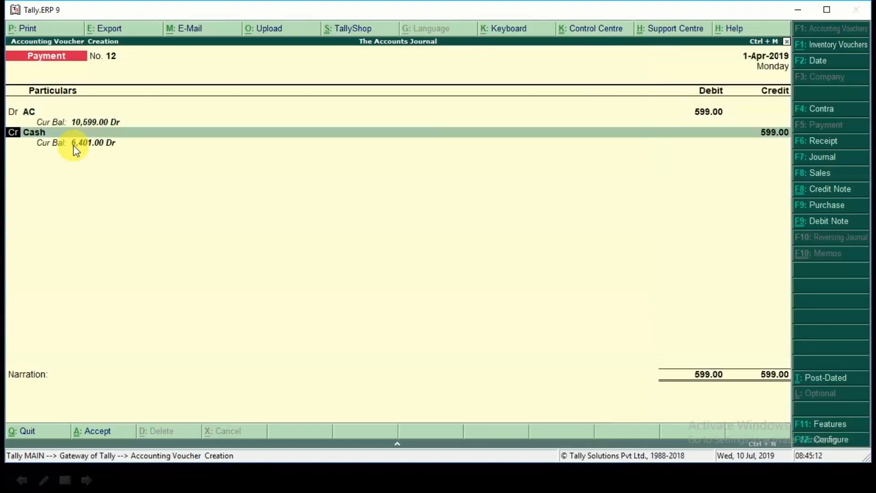
key("Return")
key("Return")
key("Return")
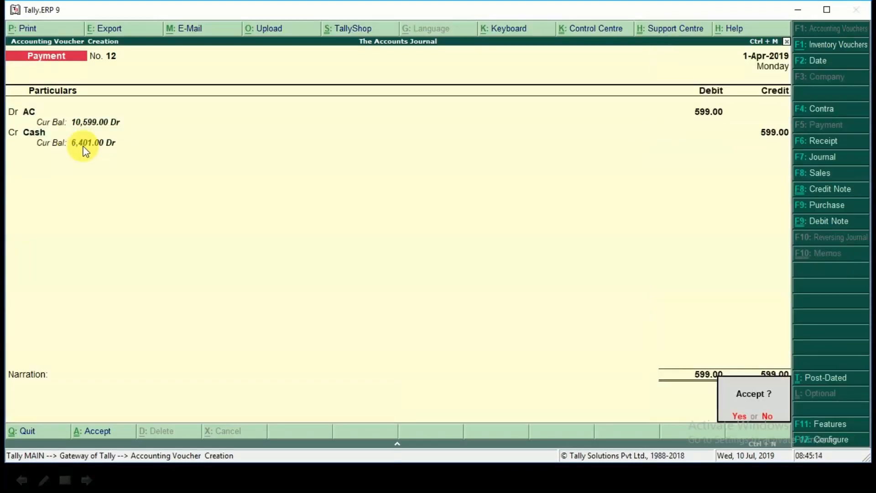
key("Return")
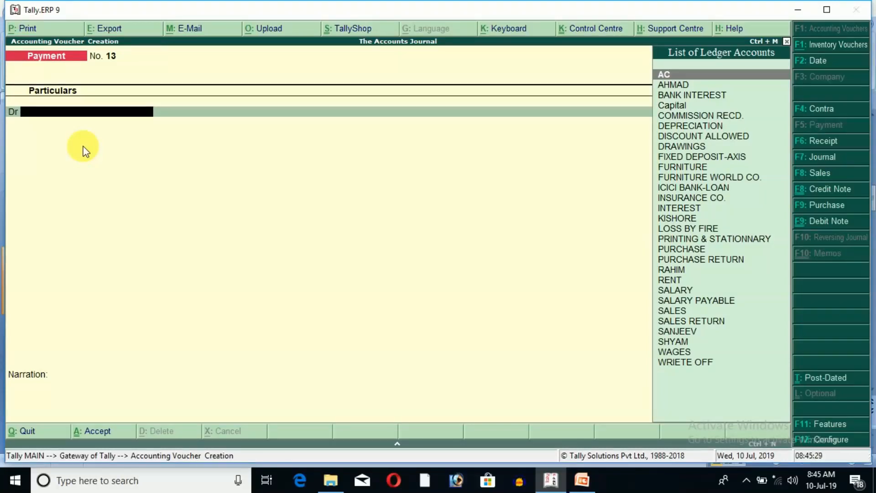
Step: Leave voucher entry and examine the Profit & Loss A/c in detailed view, including the gross profit line
key("Escape")
key("Escape")
key("Escape")
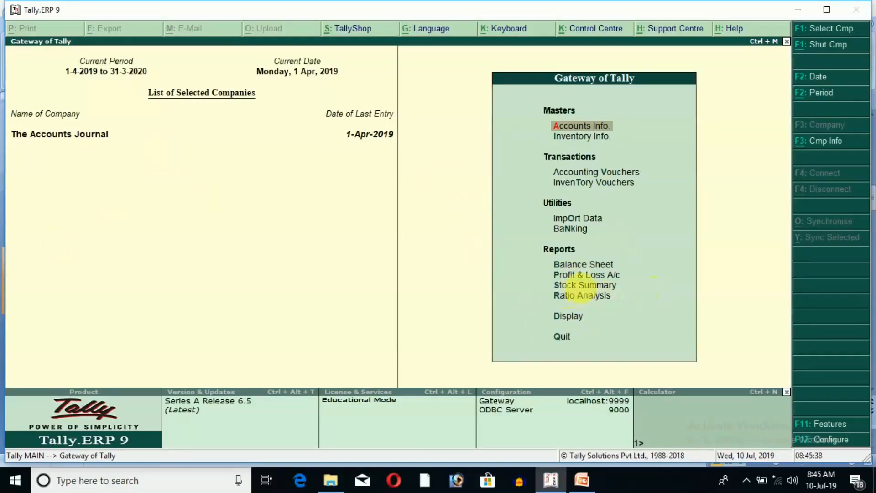
left_click(589, 275)
left_click(589, 277)
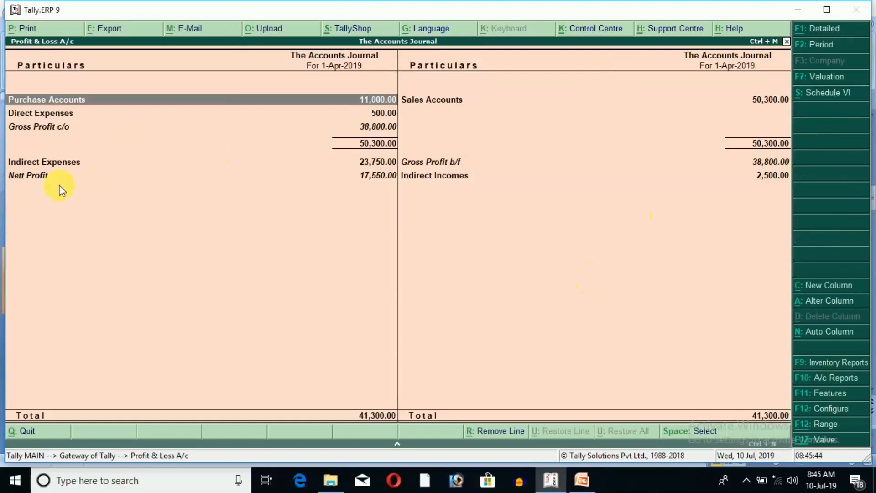
key("alt+F1")
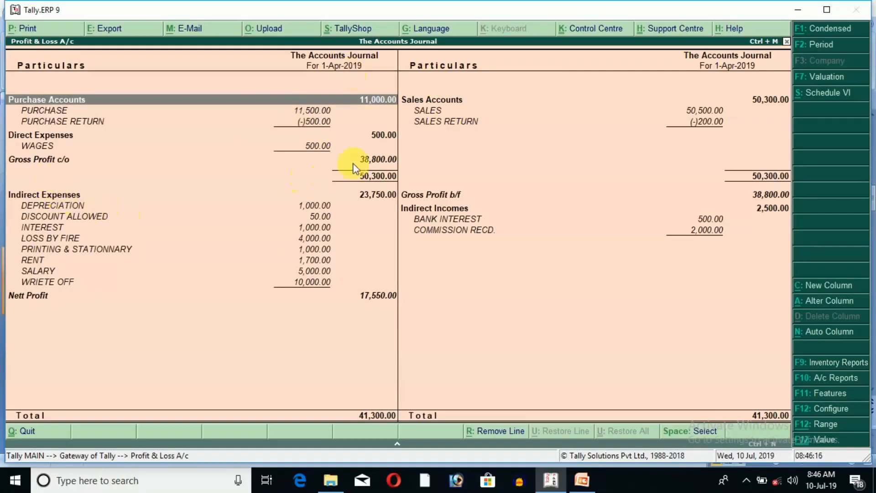
left_click(368, 160)
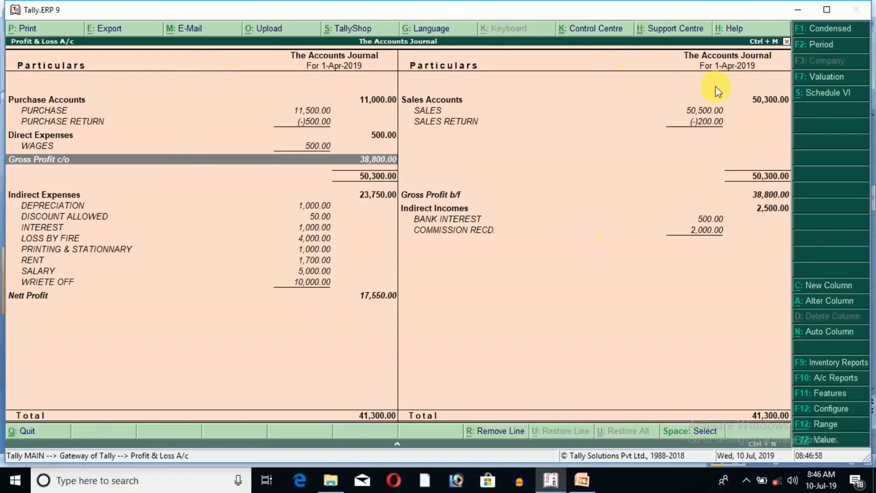
key("Escape")
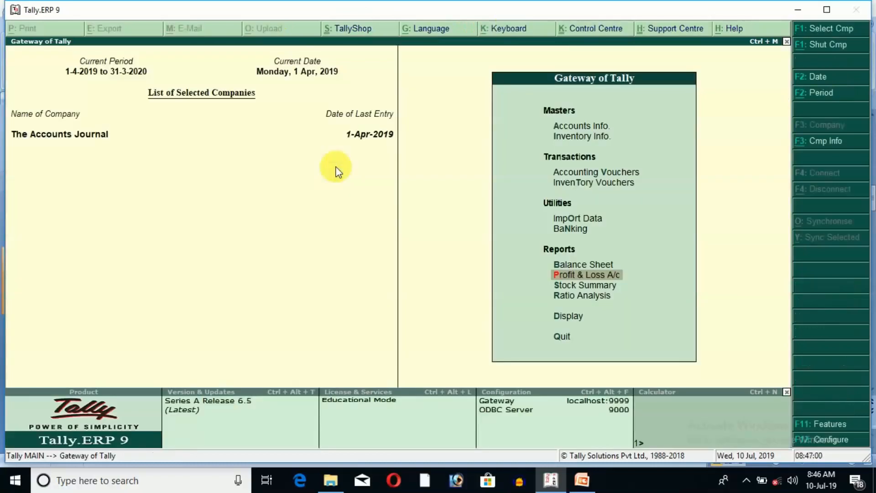
Step: Examine the Balance Sheet in detailed view, including the salary payable line, the Sundry Creditors group summary and the current assets
key("Up")
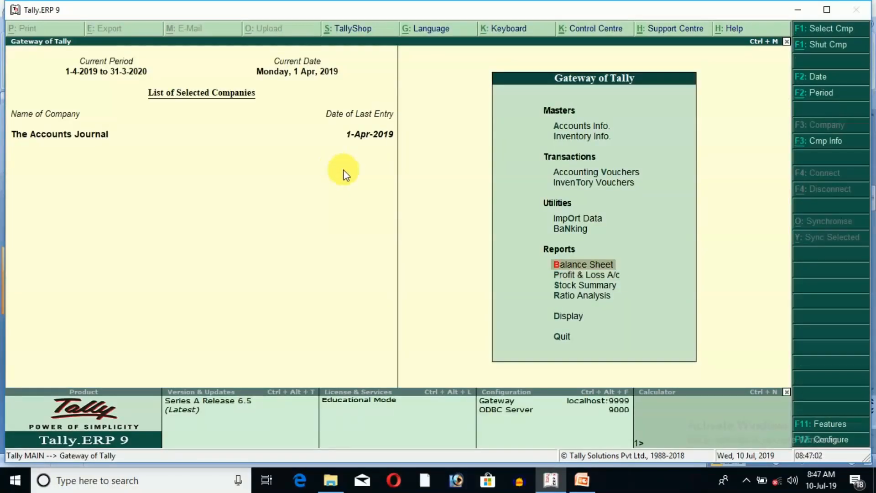
key("Return")
key("alt+F1")
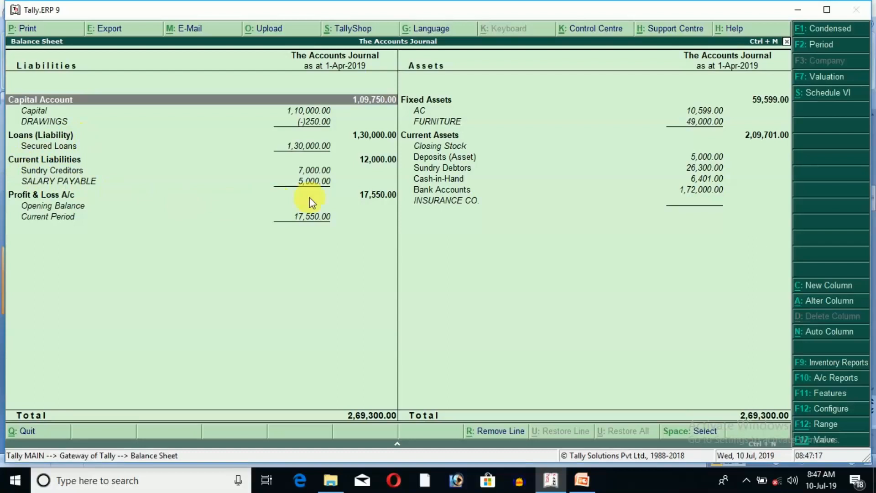
left_click(69, 182)
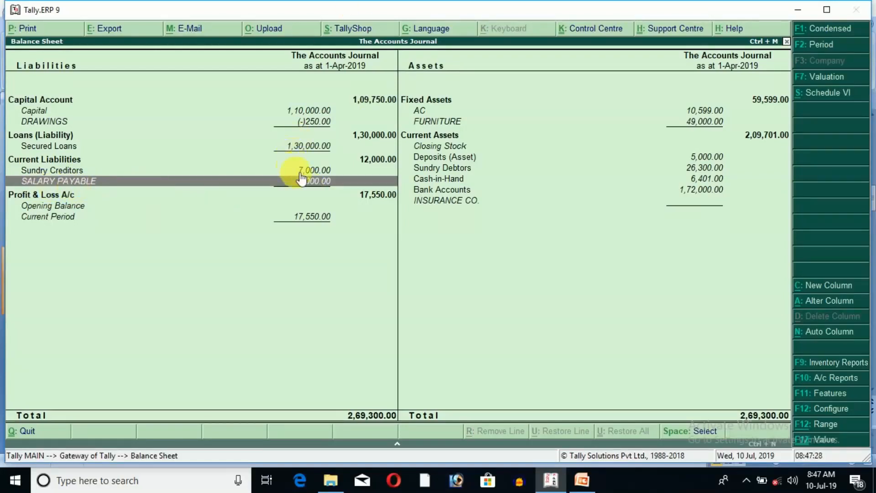
double_click(87, 173)
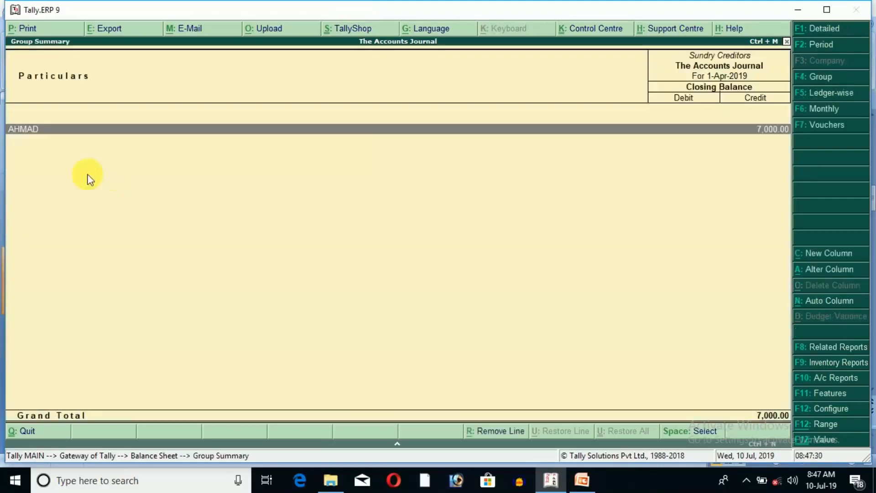
key("Escape")
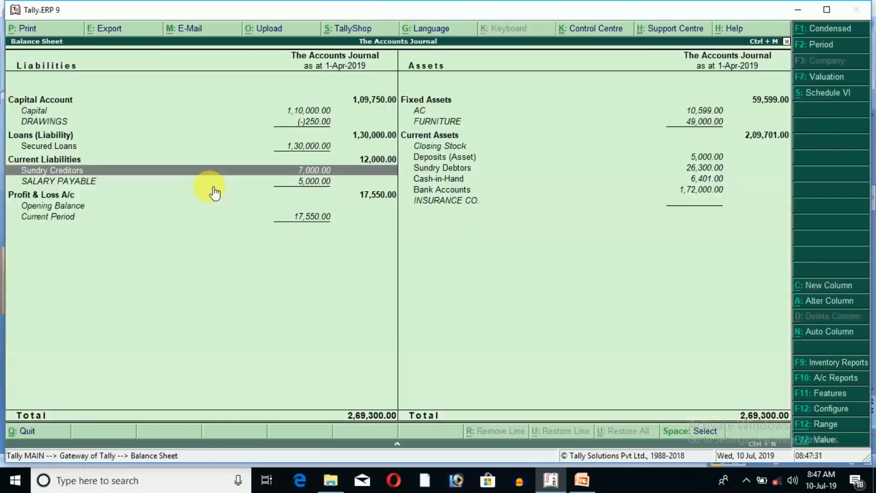
left_click(457, 168)
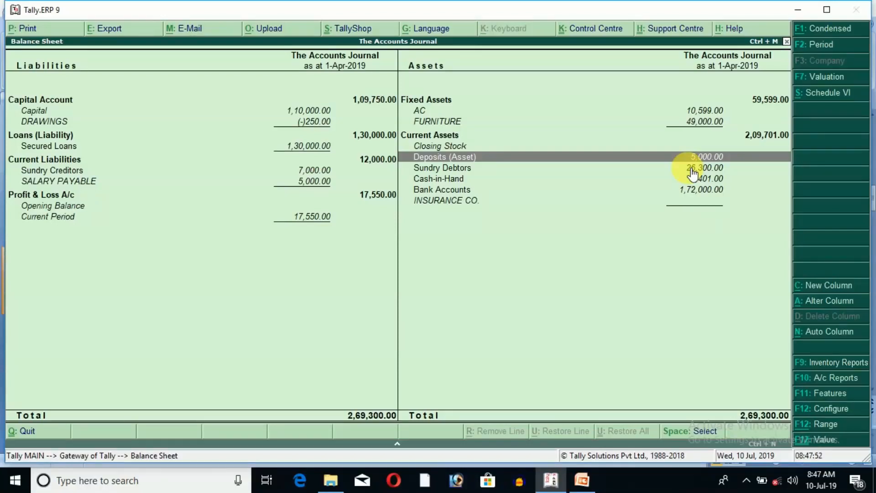
key("Escape")
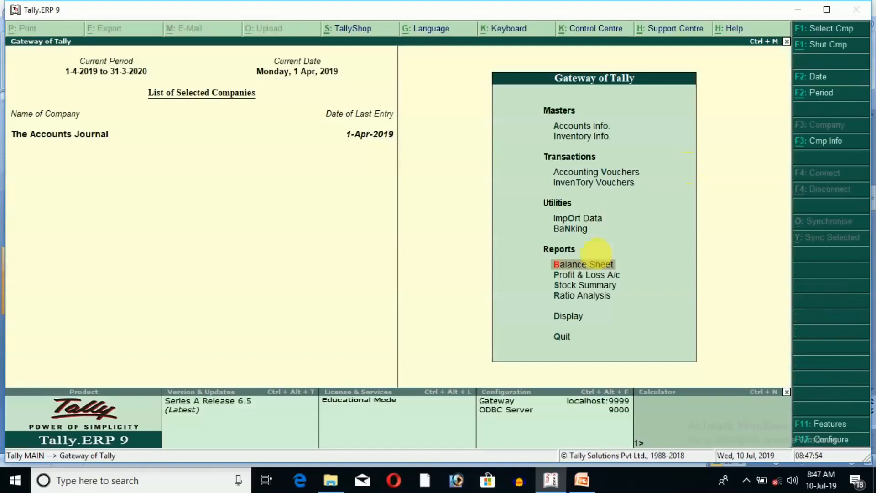
Step: Examine the Trial Balance in ledger-wise view, and return to the report list
left_click(576, 319)
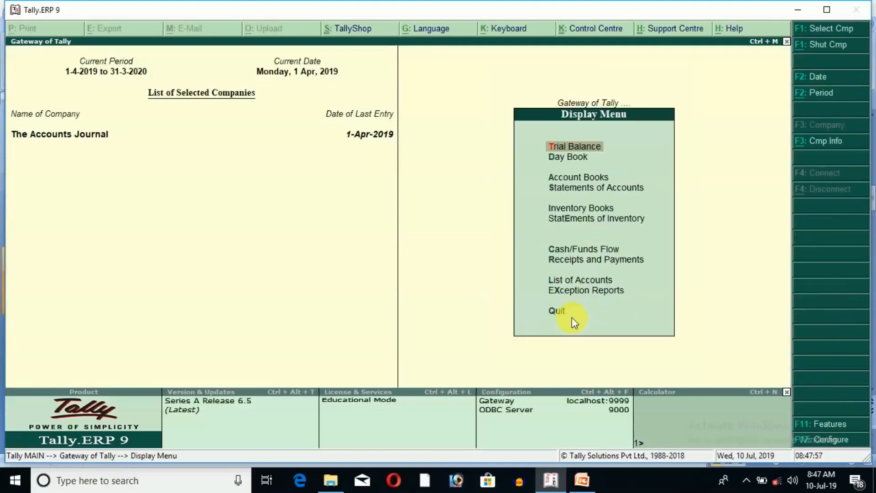
left_click(578, 148)
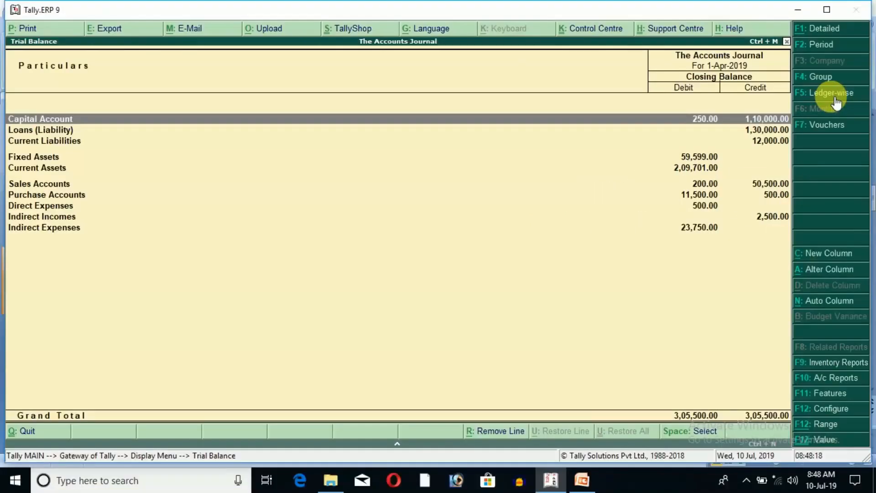
left_click(836, 104)
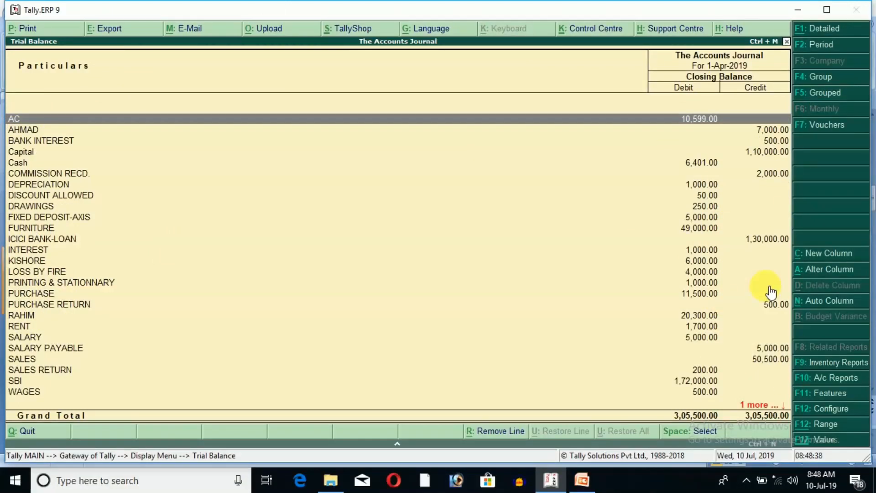
key("Escape")
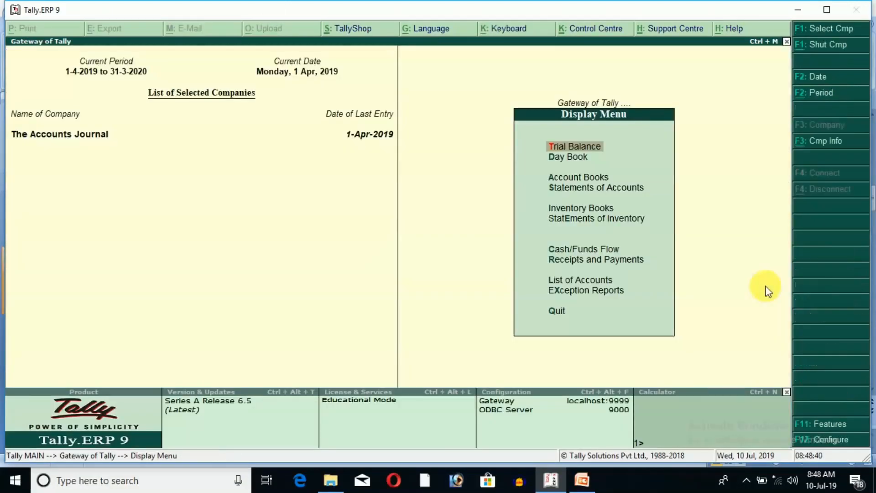